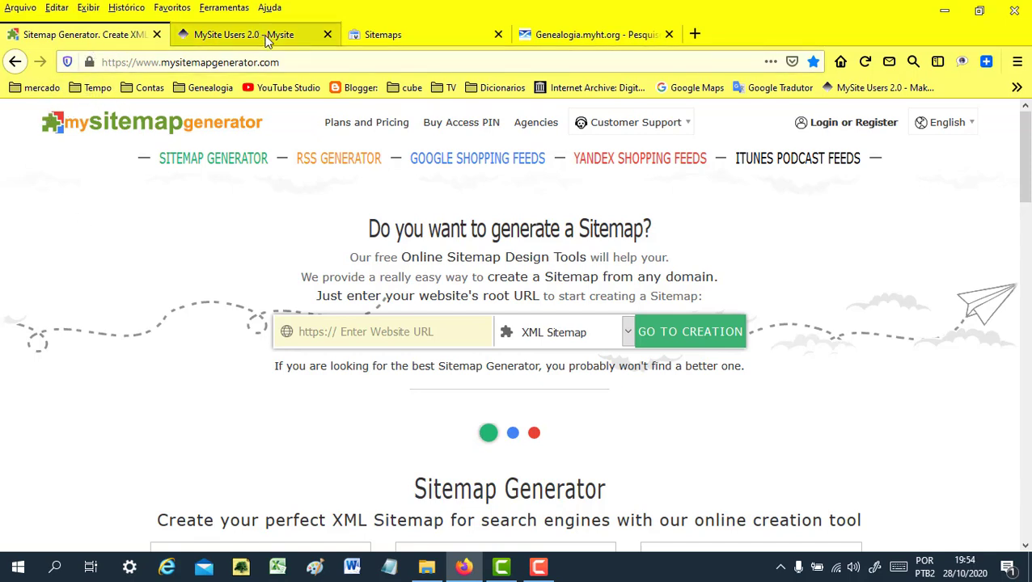
Review the submitted sitemaps in Google Search Console and the sitemap types offered by mysitemapgenerator.com
click(485, 39)
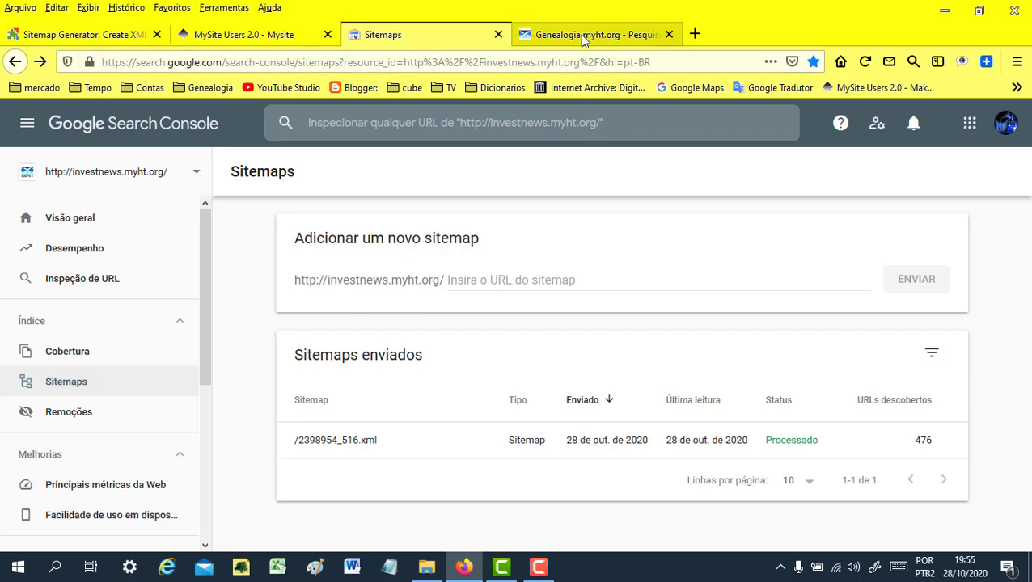
click(107, 39)
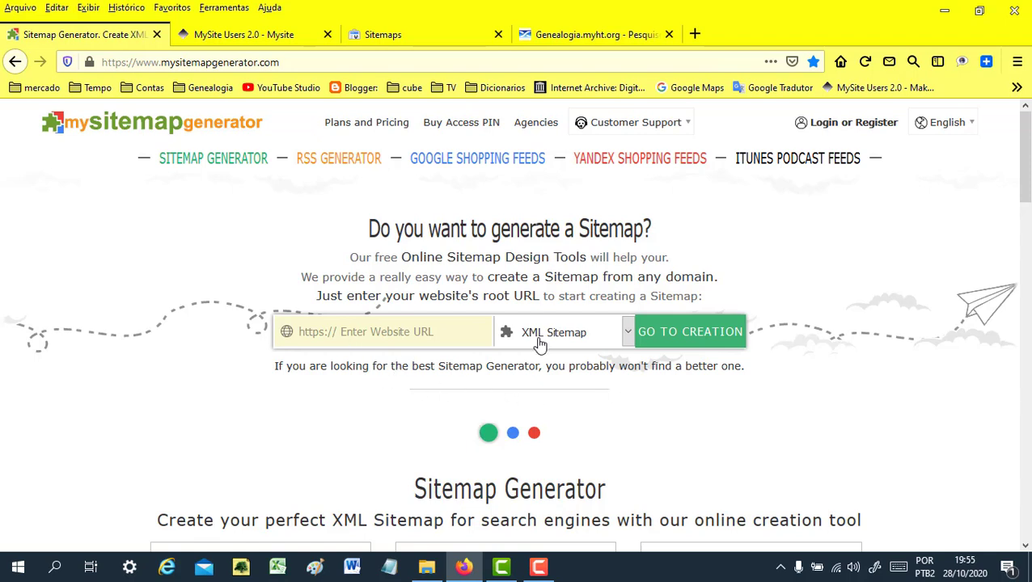
click(627, 338)
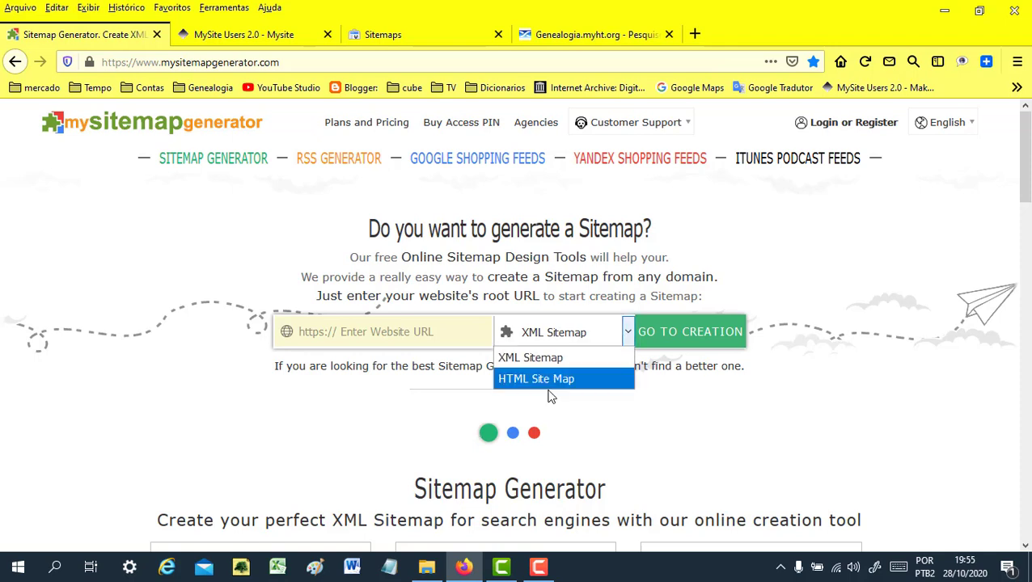
click(422, 391)
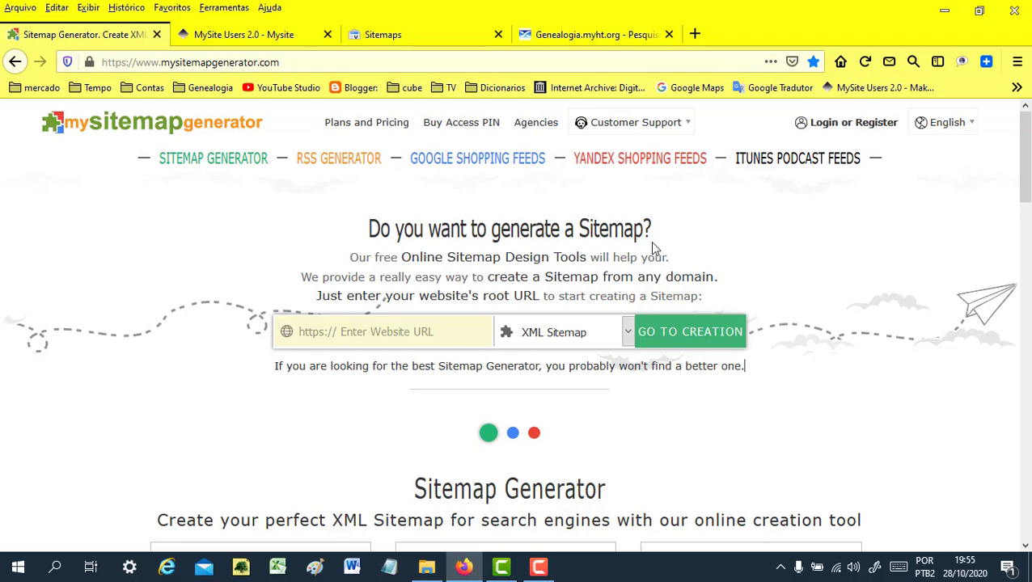
Switch to the MySite hosting administration and return from the investnews.myht.org folder to the account's list of sites
click(248, 36)
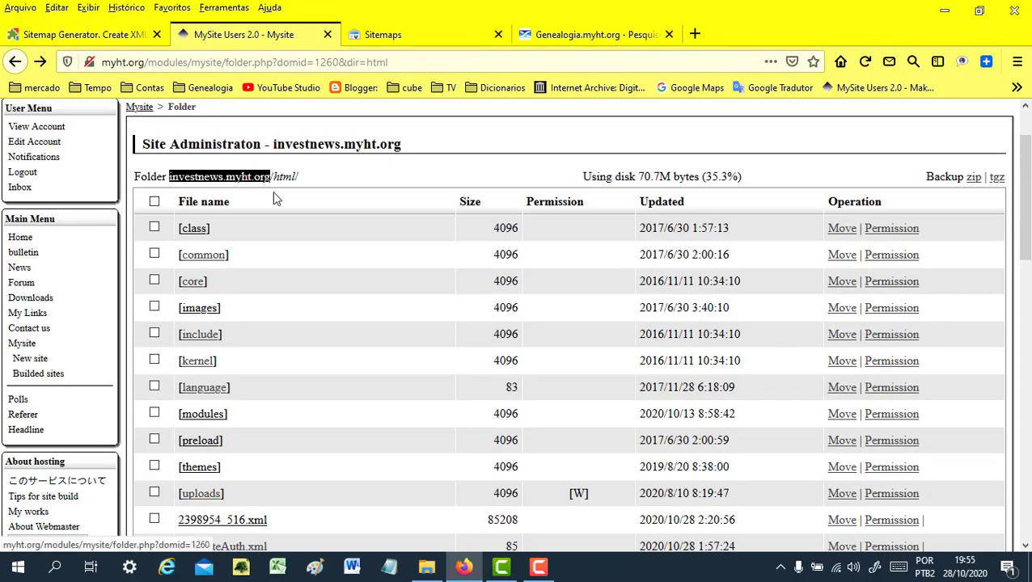
scroll(272, 198, up, 2)
click(139, 186)
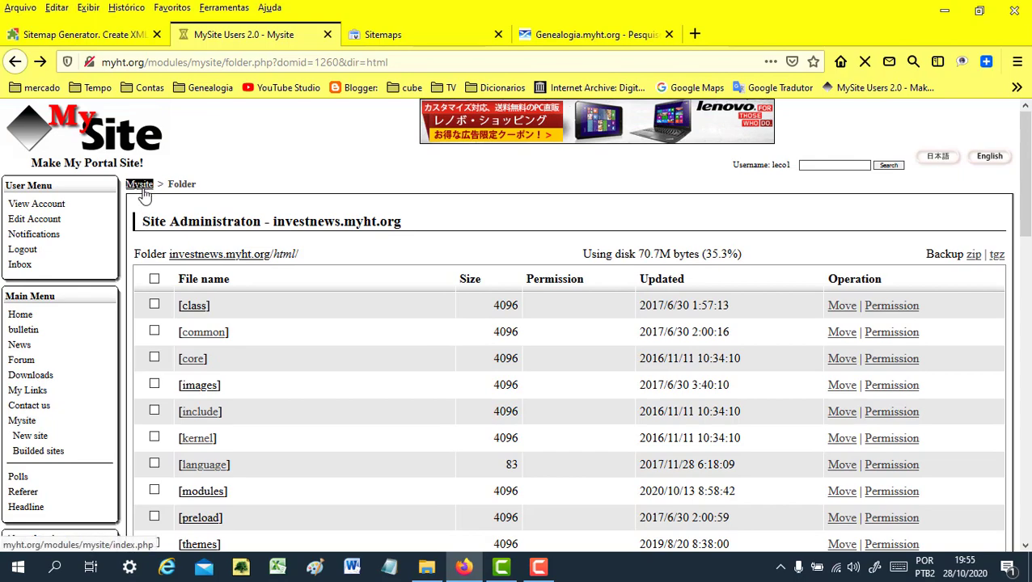
scroll(97, 453, down, 2)
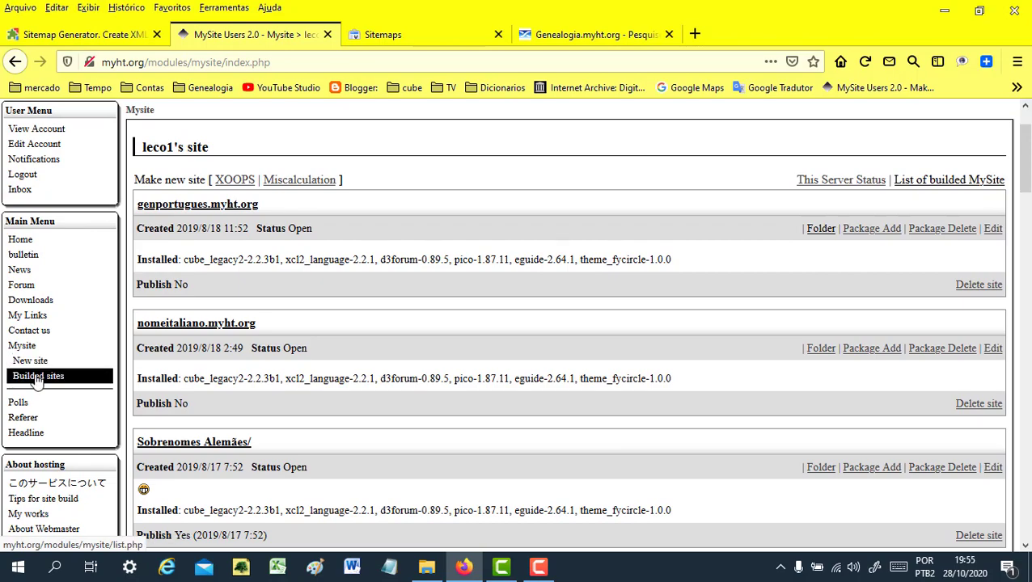
Locate genealogia.myht.org in the site list and open the html directory inside its site folder
scroll(592, 405, down, 6)
scroll(593, 411, down, 8)
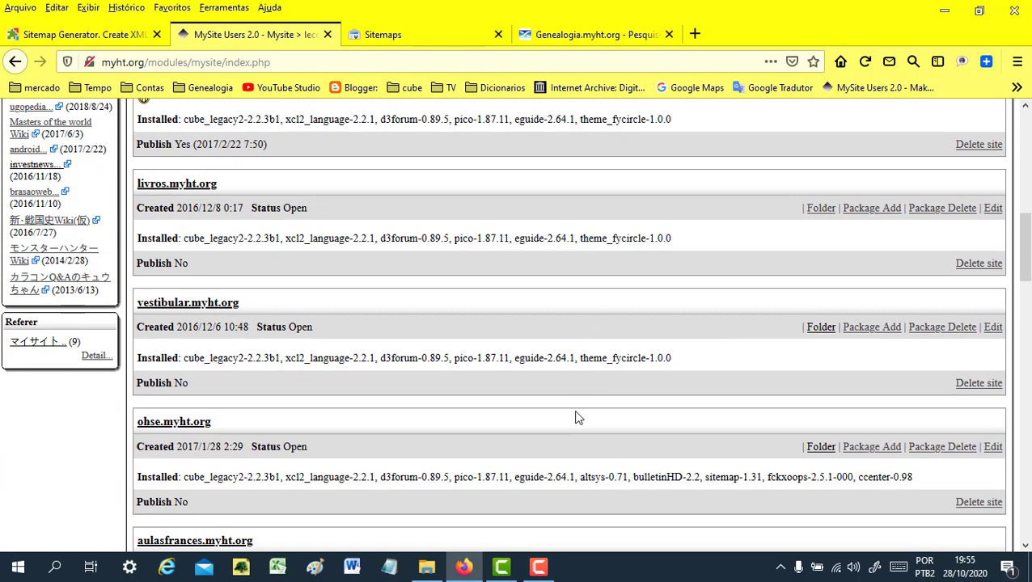
scroll(181, 347, down, 3)
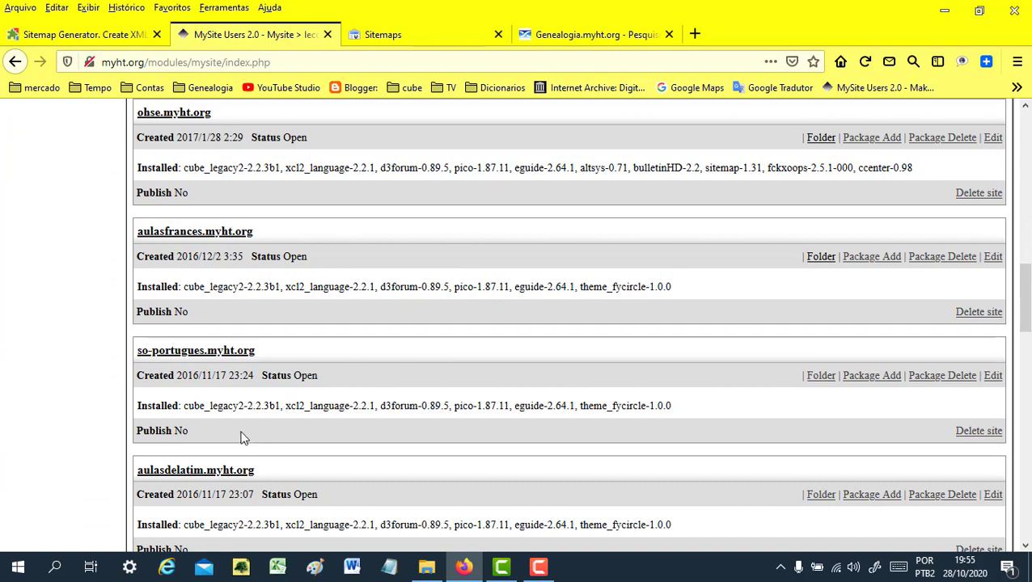
scroll(242, 435, down, 5)
scroll(242, 439, down, 6)
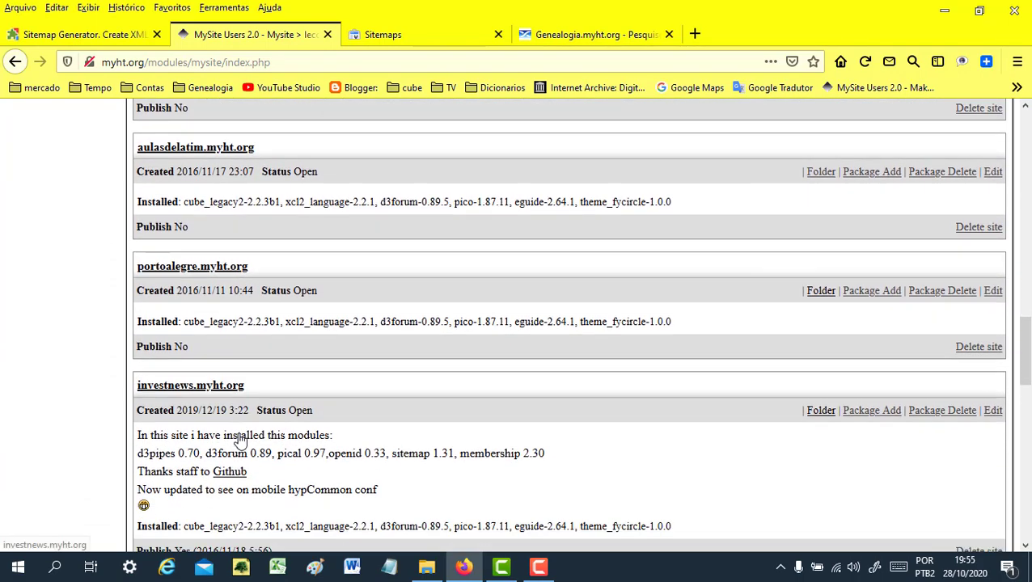
scroll(241, 439, down, 5)
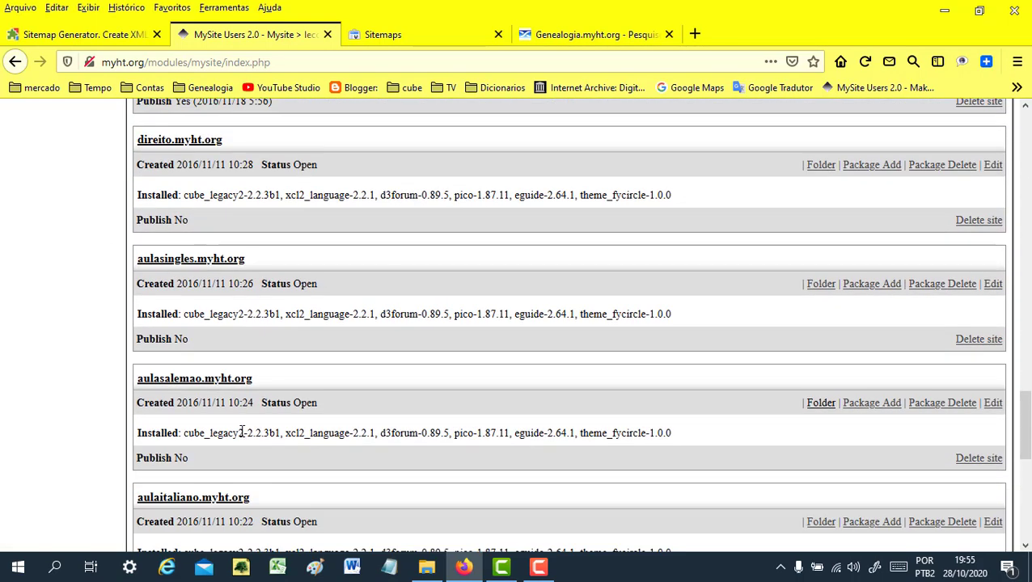
scroll(241, 433, down, 7)
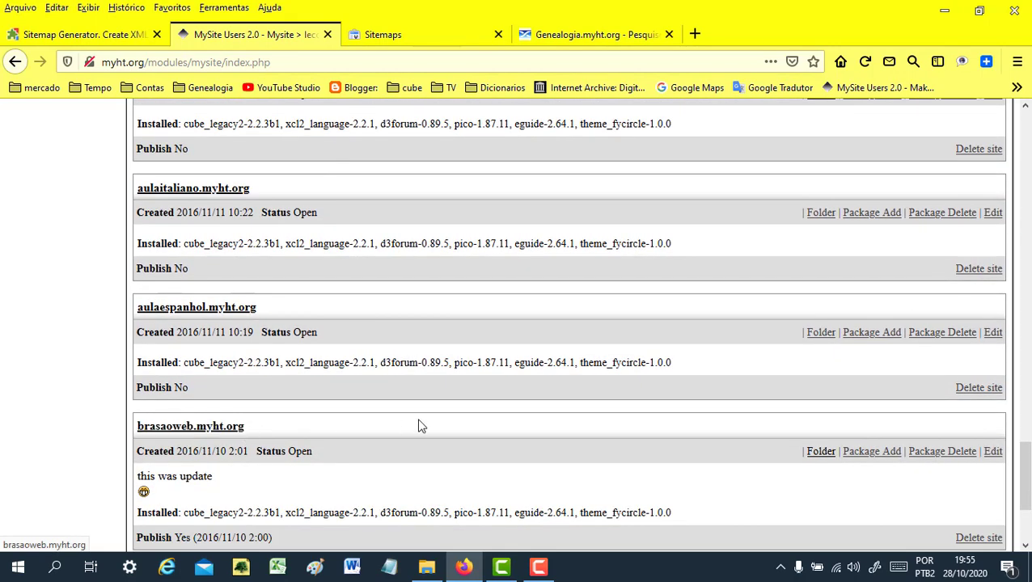
scroll(419, 426, down, 3)
drag(220, 431, 180, 429)
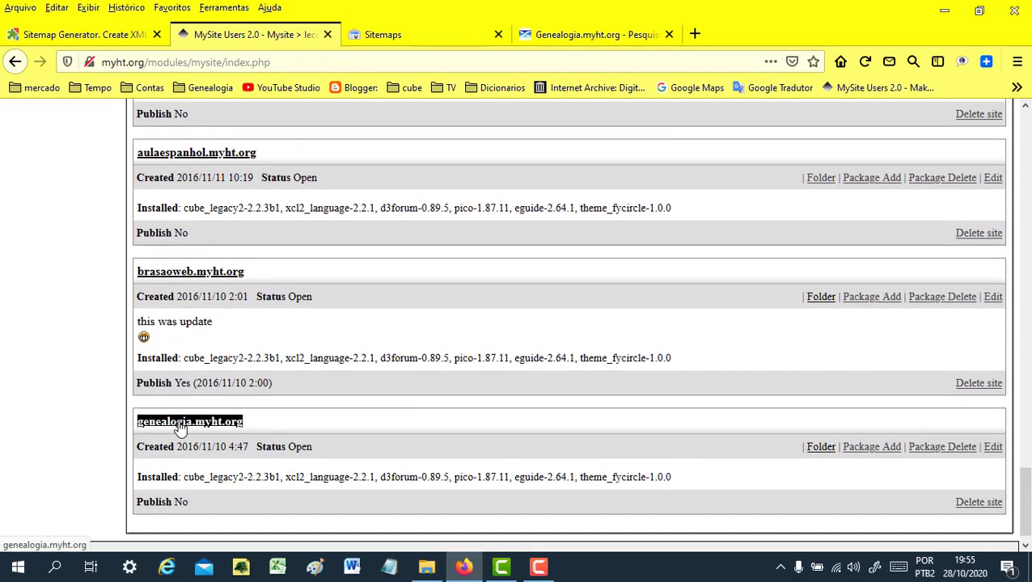
click(247, 424)
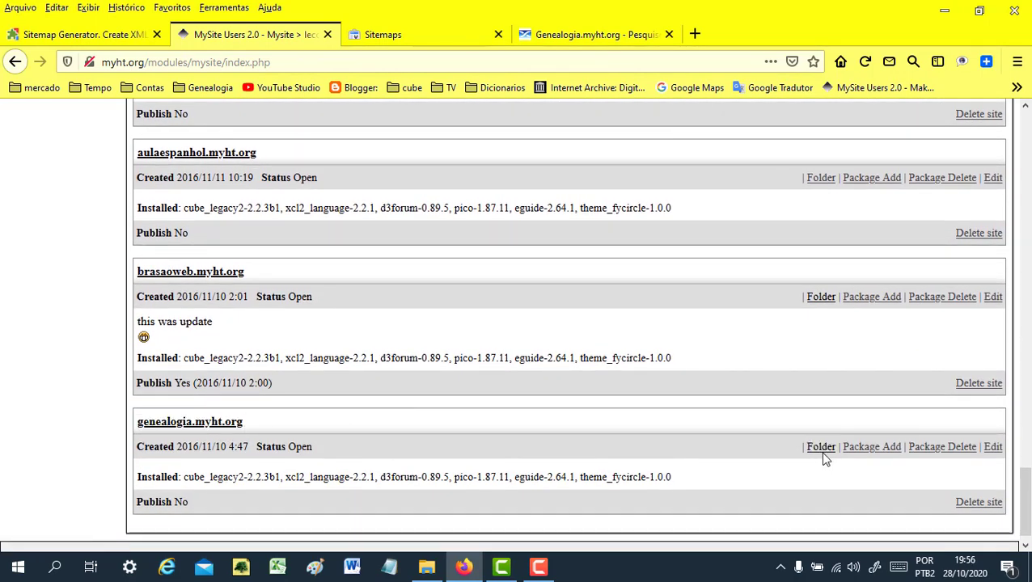
drag(318, 427, 136, 422)
click(767, 470)
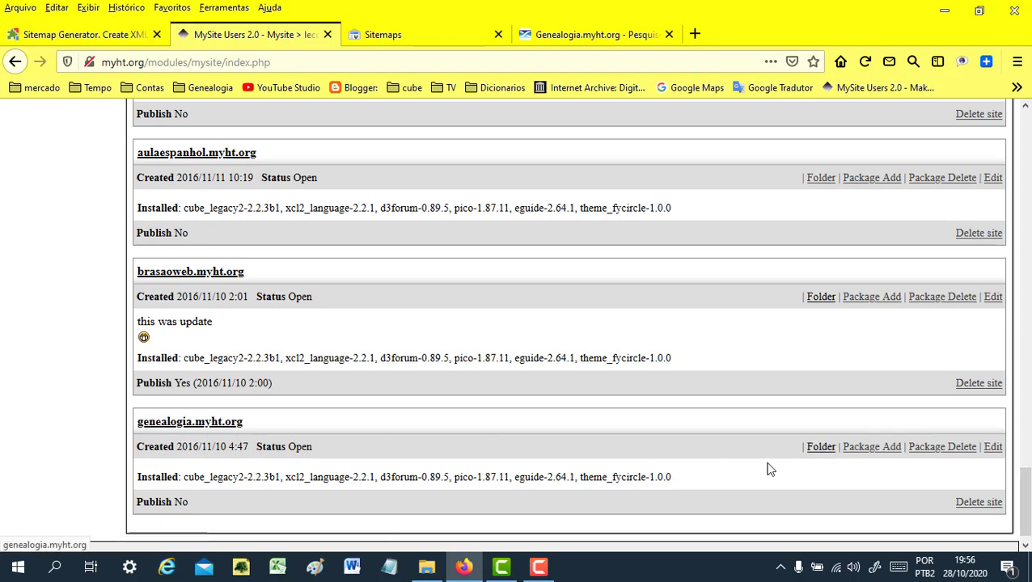
click(818, 450)
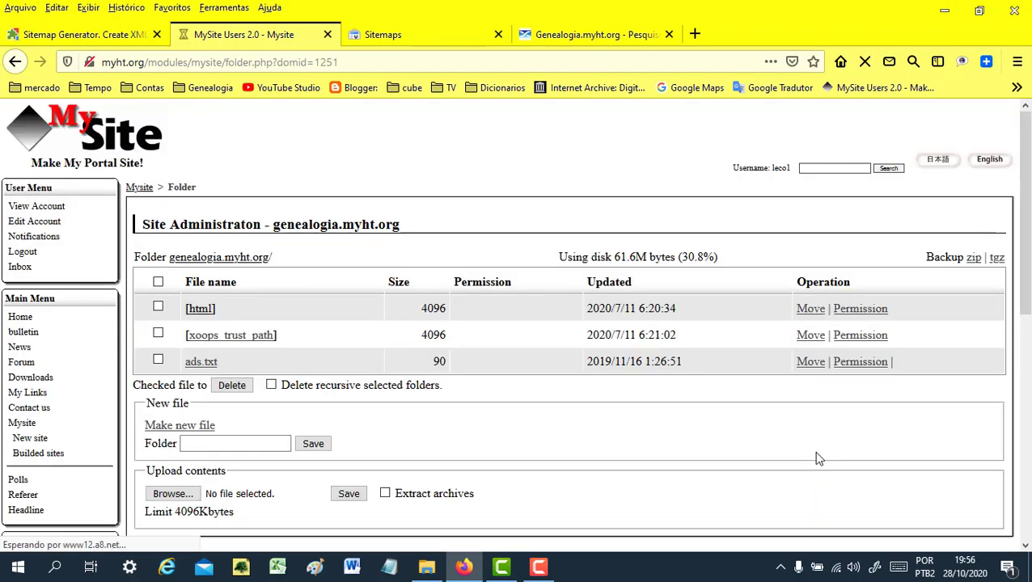
click(202, 314)
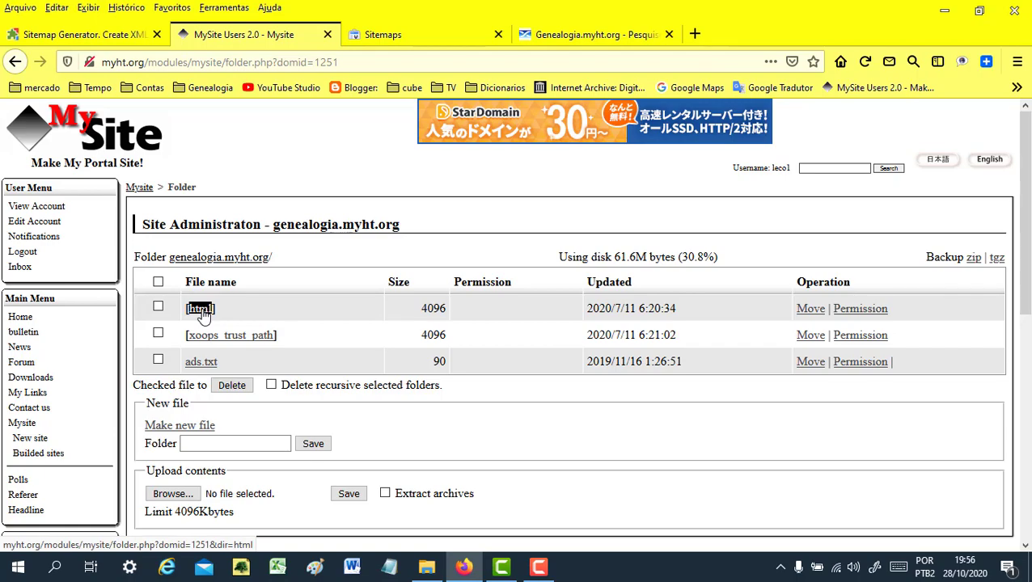
click(201, 310)
Examine the files, upload section and folder path of the genealogia.myht.org html directory
scroll(303, 338, down, 1)
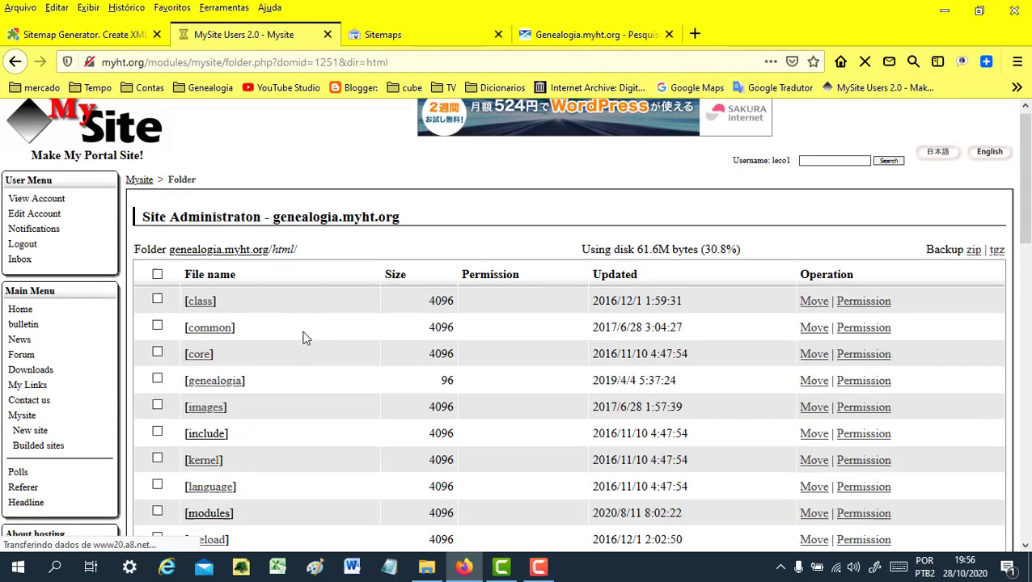
scroll(303, 338, down, 10)
scroll(300, 338, up, 6)
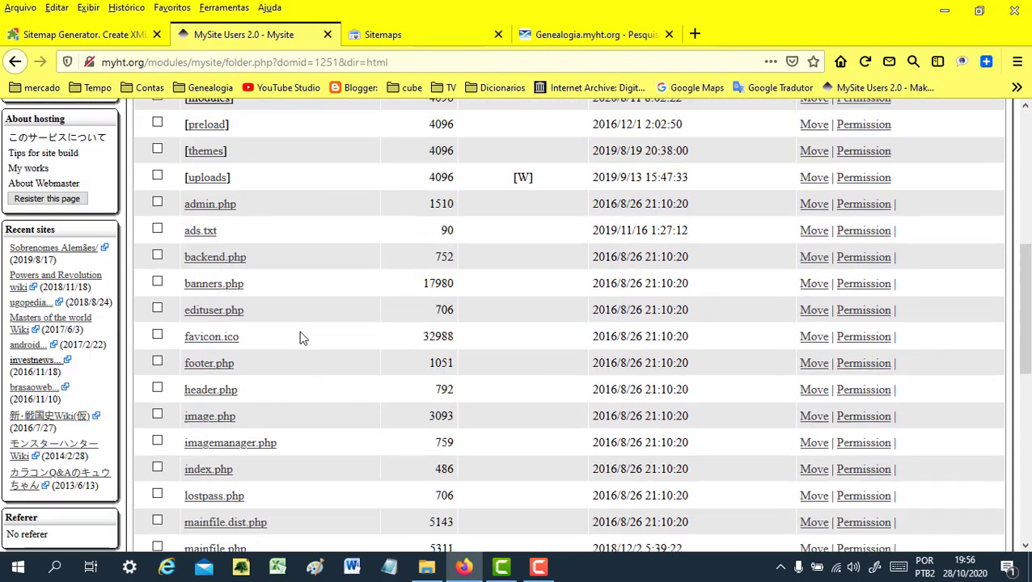
scroll(299, 338, up, 5)
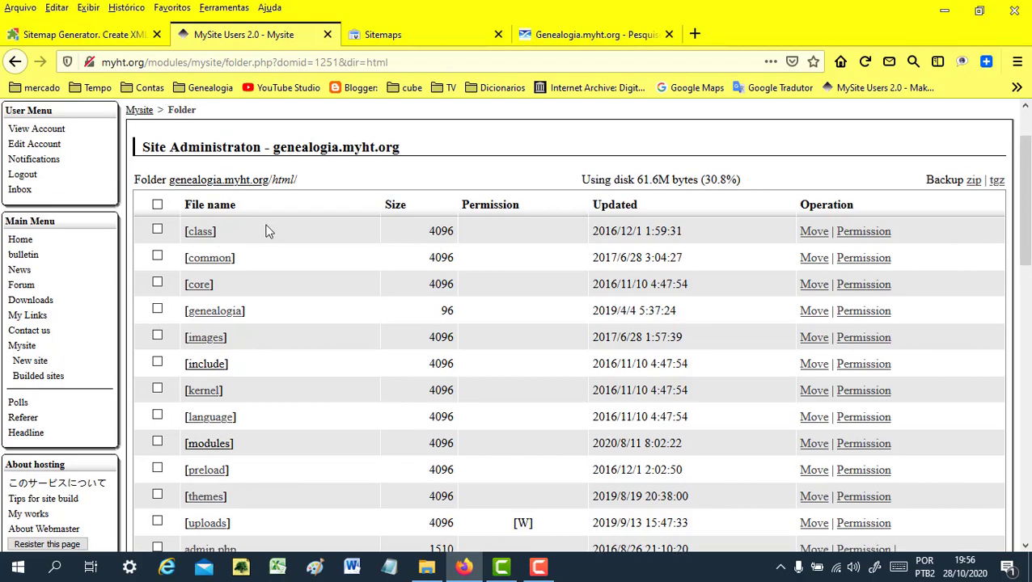
scroll(292, 306, down, 8)
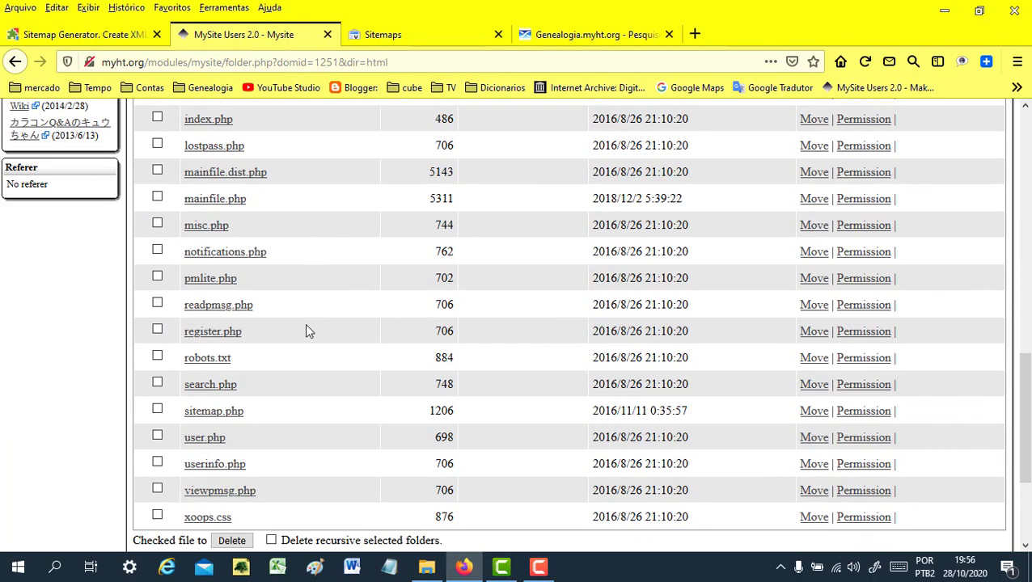
scroll(306, 333, down, 2)
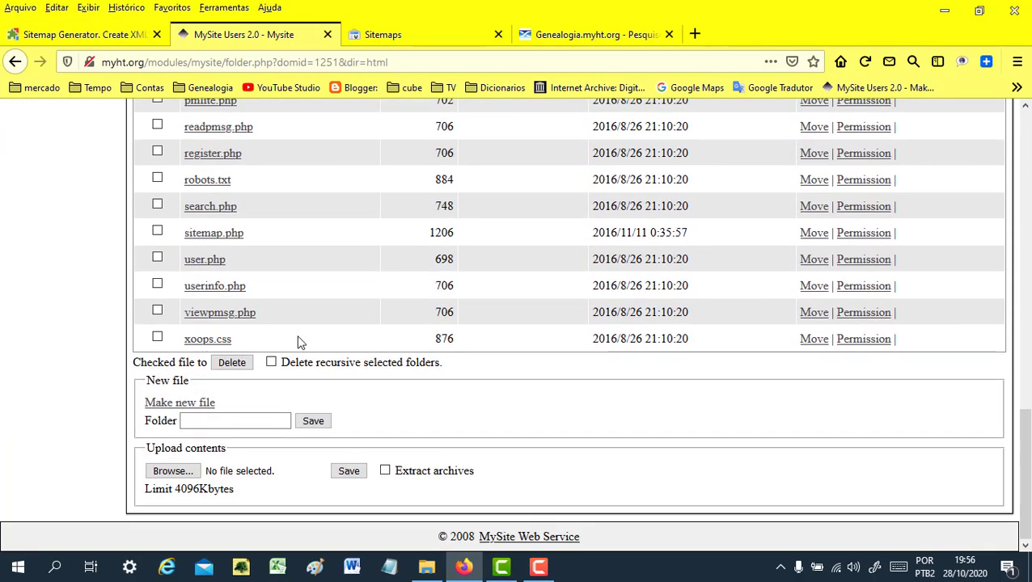
scroll(304, 339, up, 1)
scroll(304, 337, up, 7)
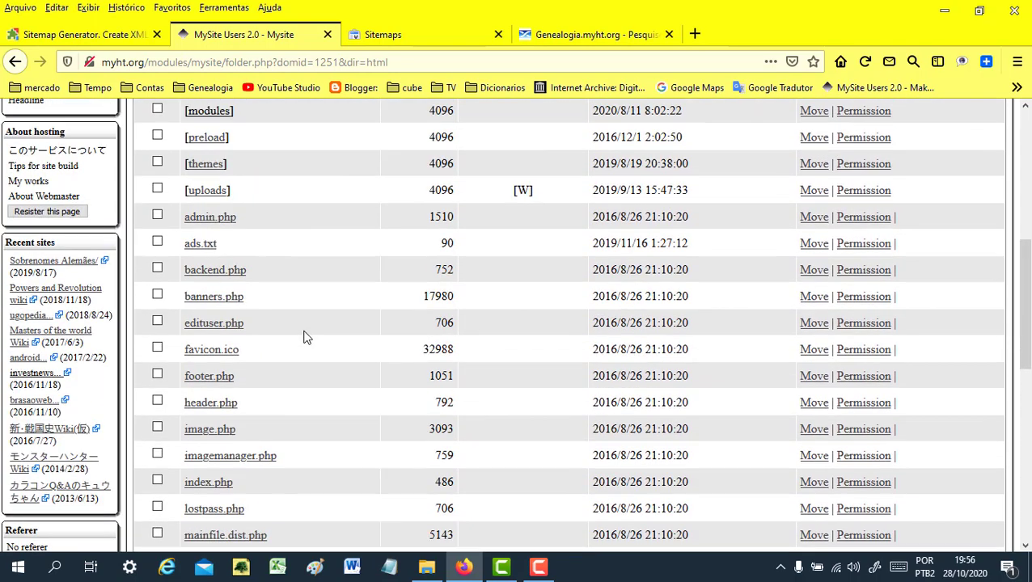
scroll(304, 337, up, 4)
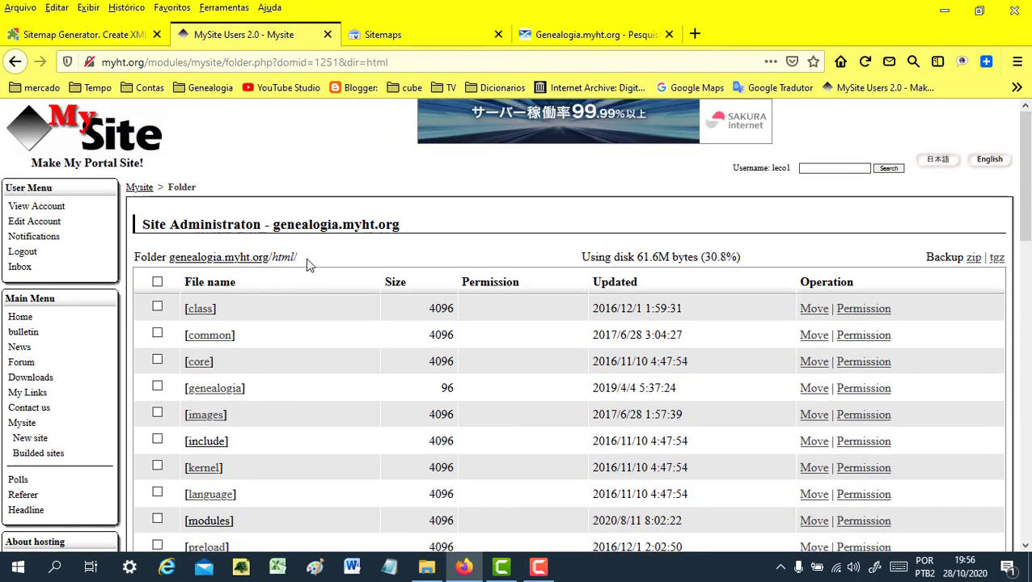
drag(304, 261, 168, 263)
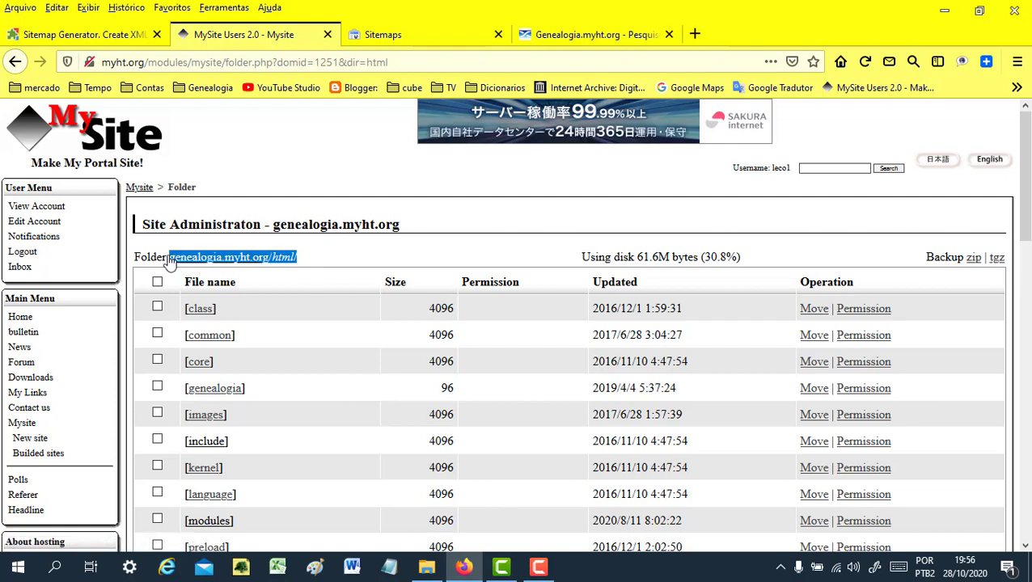
click(332, 257)
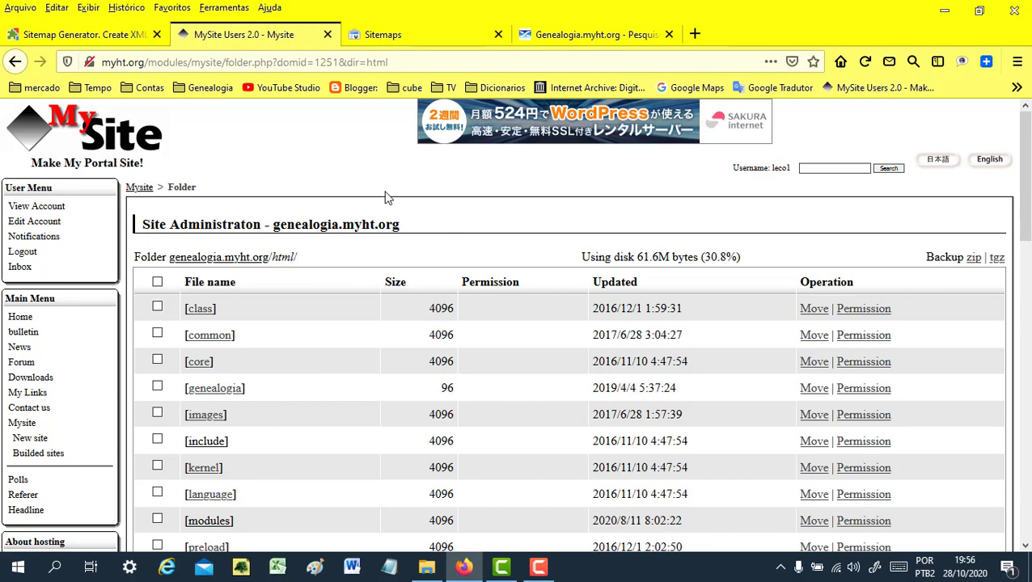
Copy the web address genealogia.myht.org from the opened genealogy website
click(403, 36)
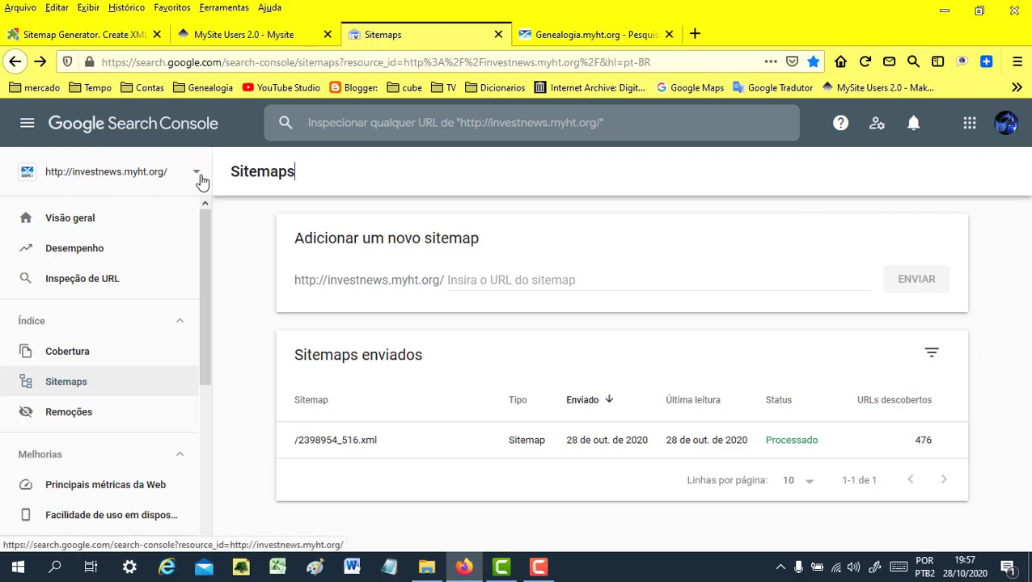
click(594, 35)
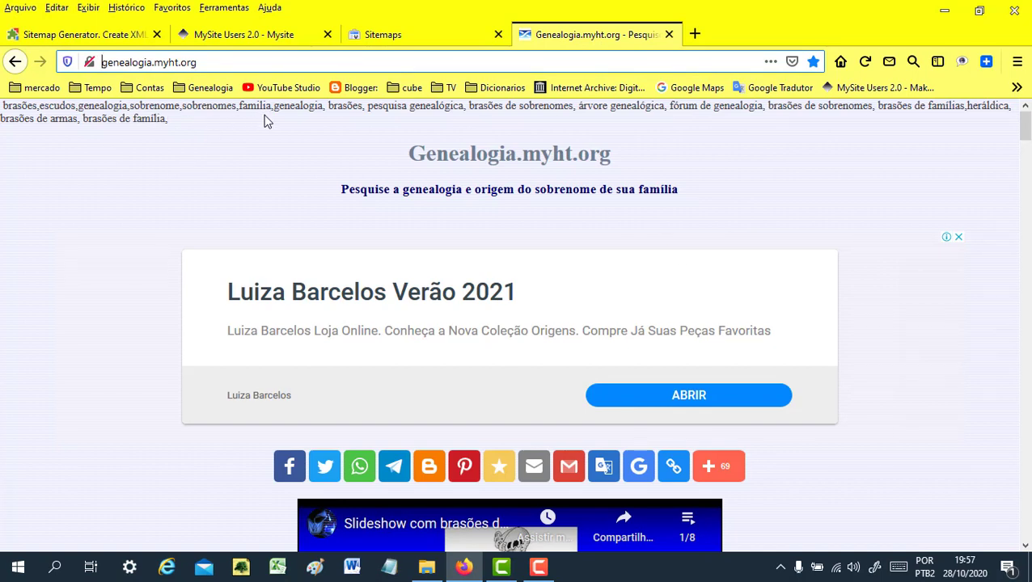
click(204, 63)
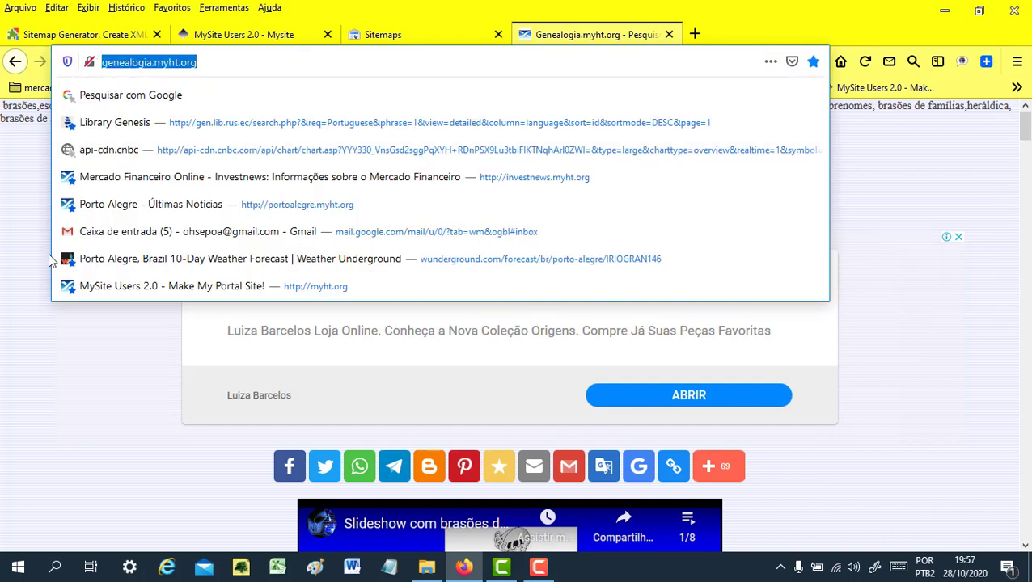
click(48, 327)
drag(209, 63, 99, 62)
key(ctrl+c)
right_click(125, 62)
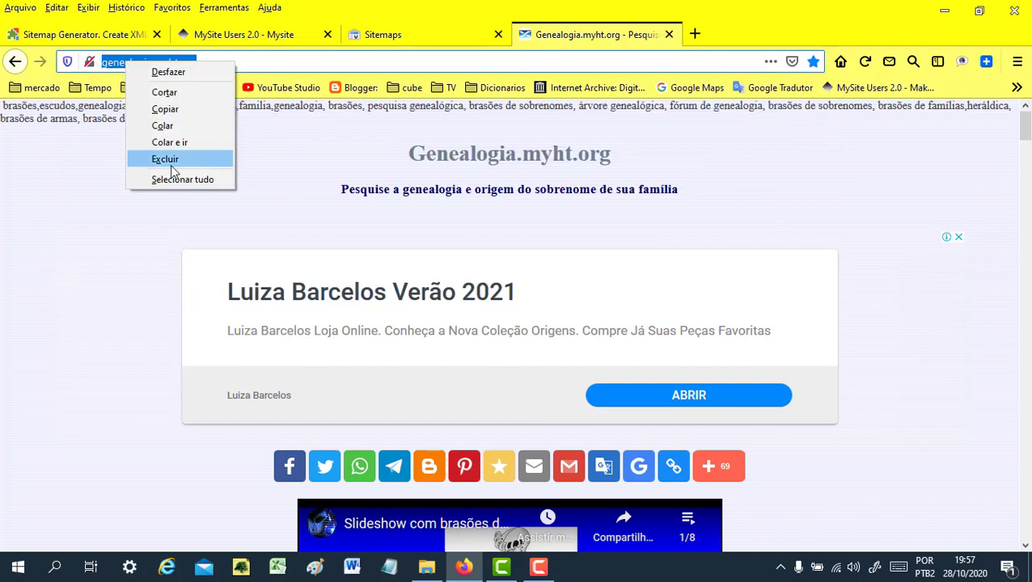
click(165, 109)
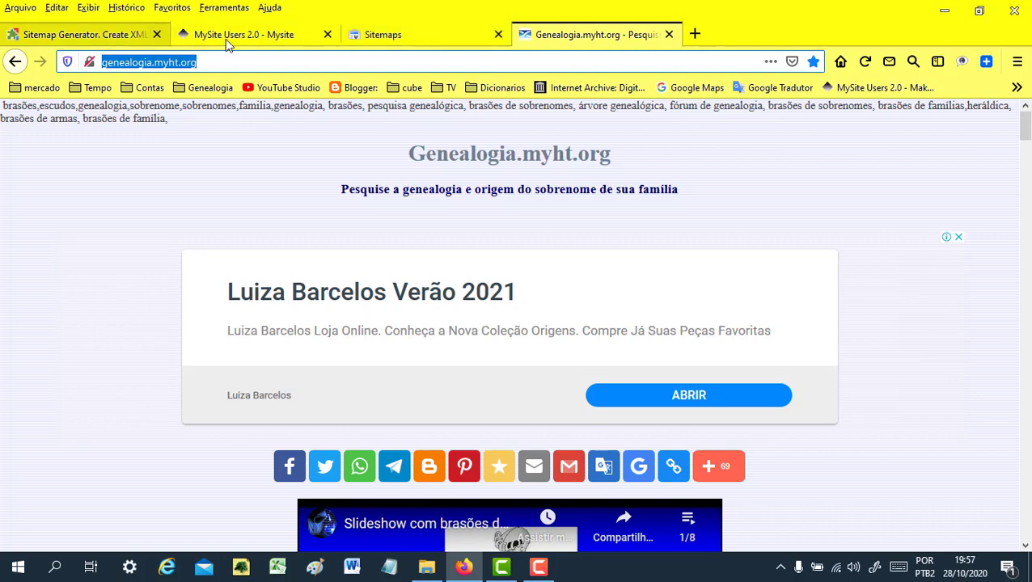
click(386, 38)
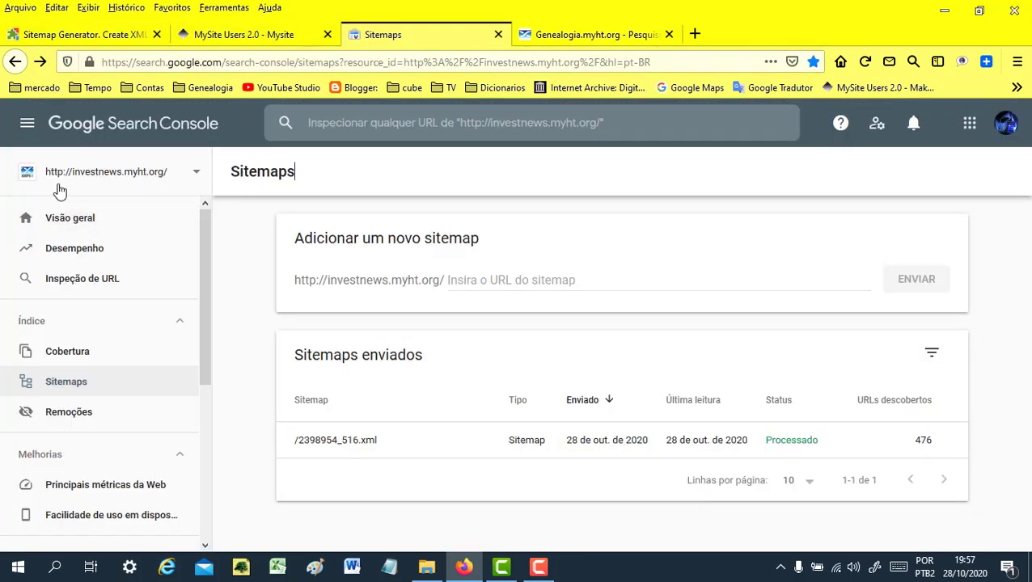
click(196, 171)
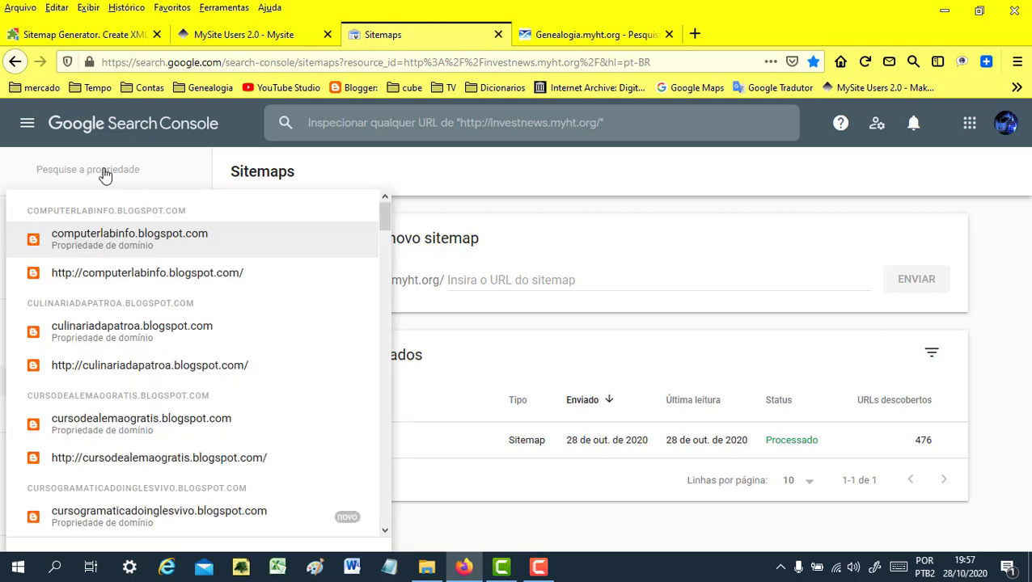
click(476, 173)
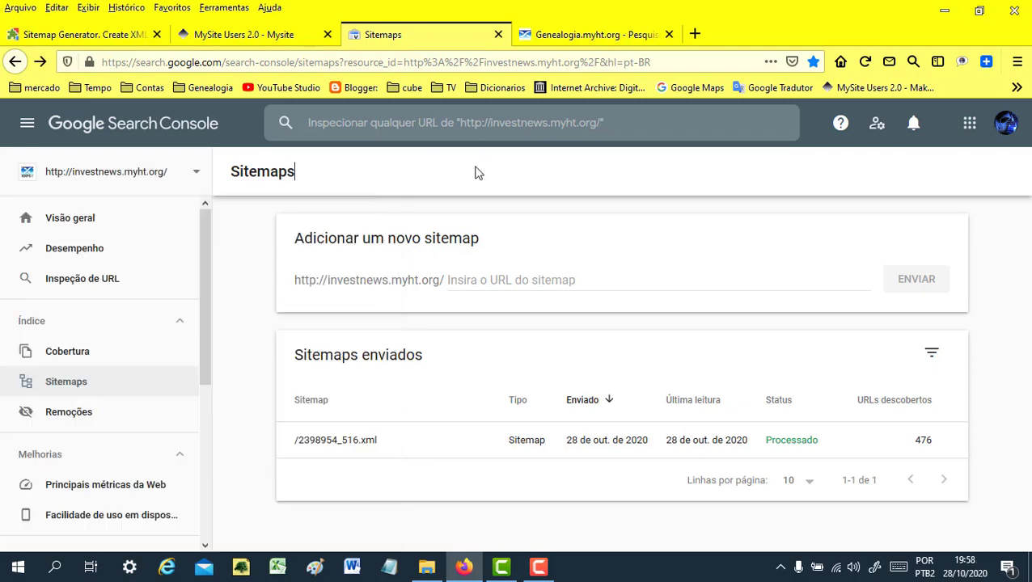
click(196, 176)
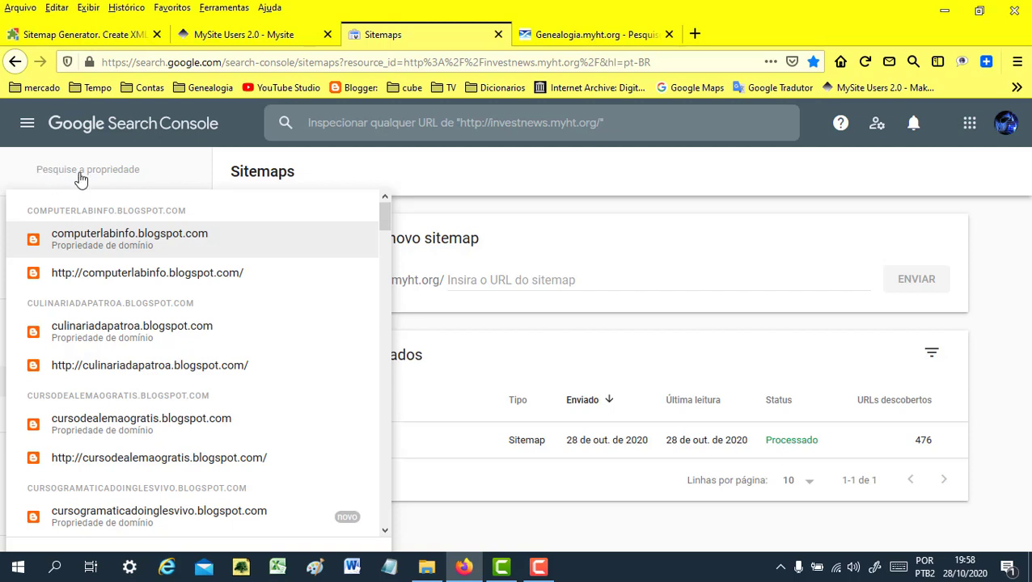
key(ctrl+v)
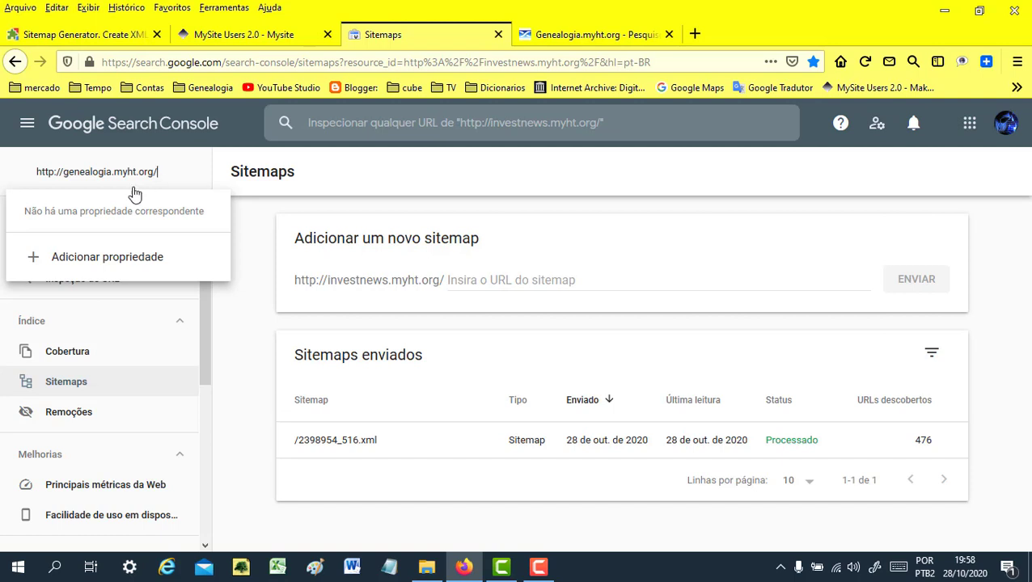
click(93, 257)
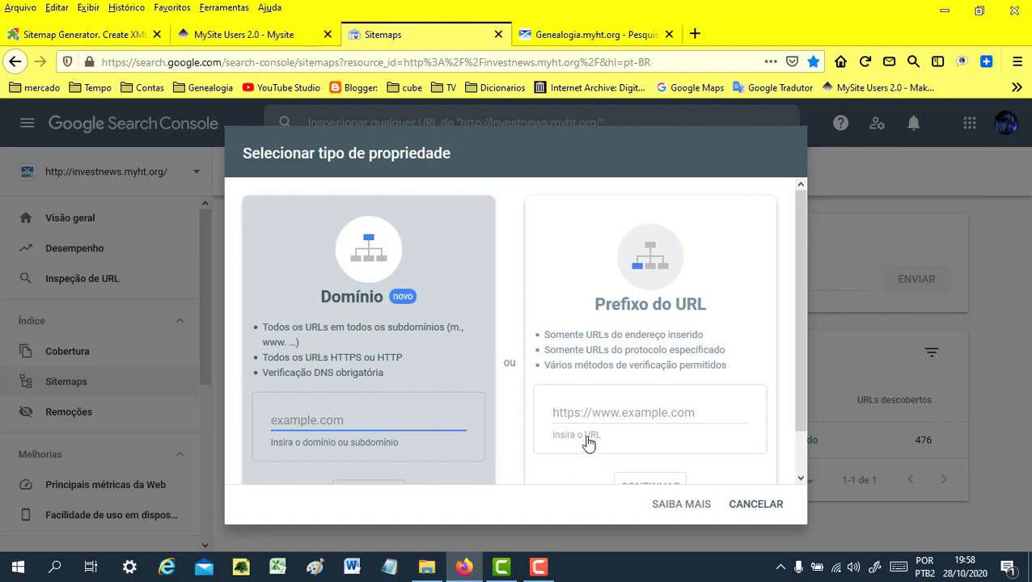
click(578, 415)
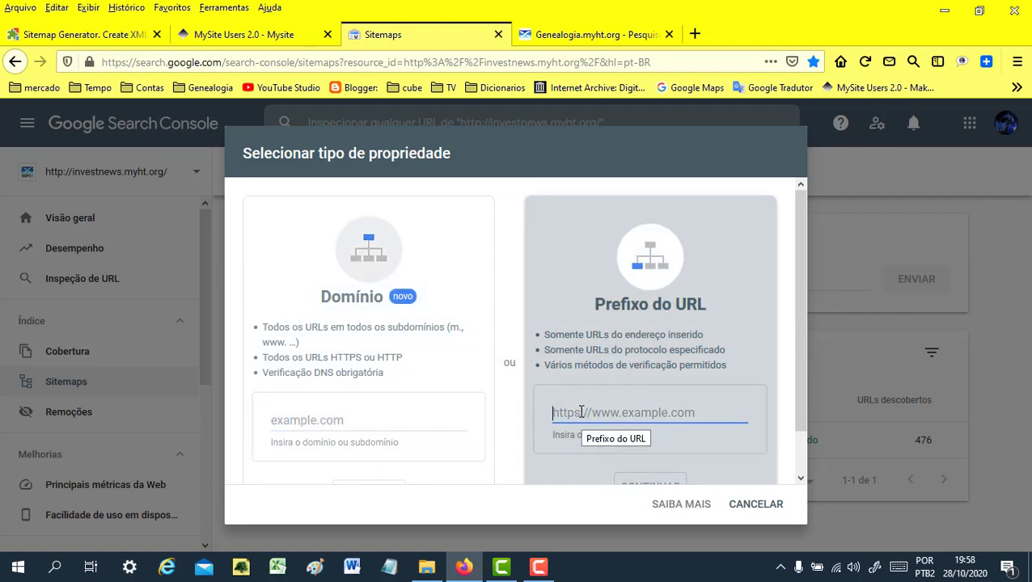
key(ctrl+v)
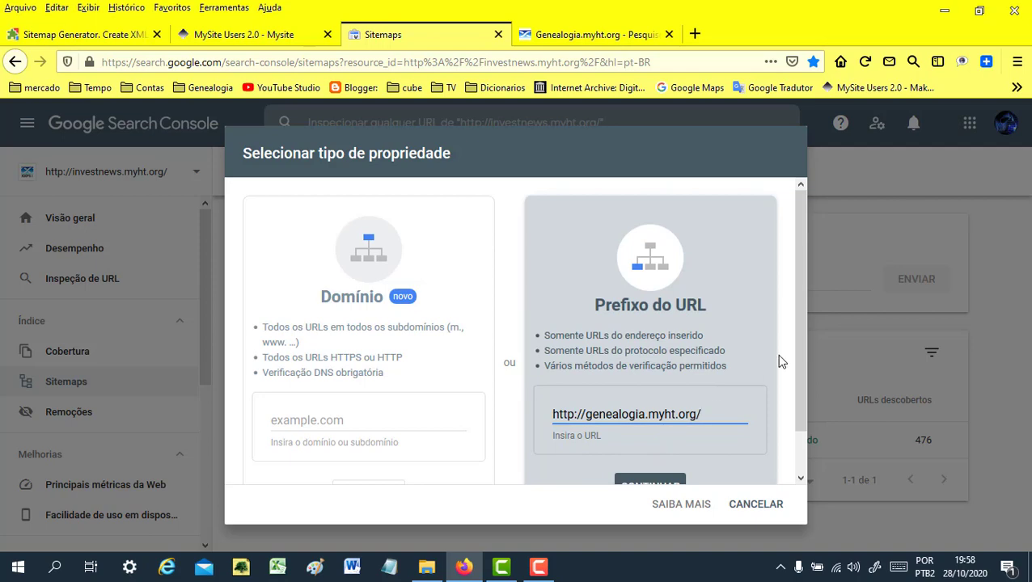
scroll(779, 362, down, 1)
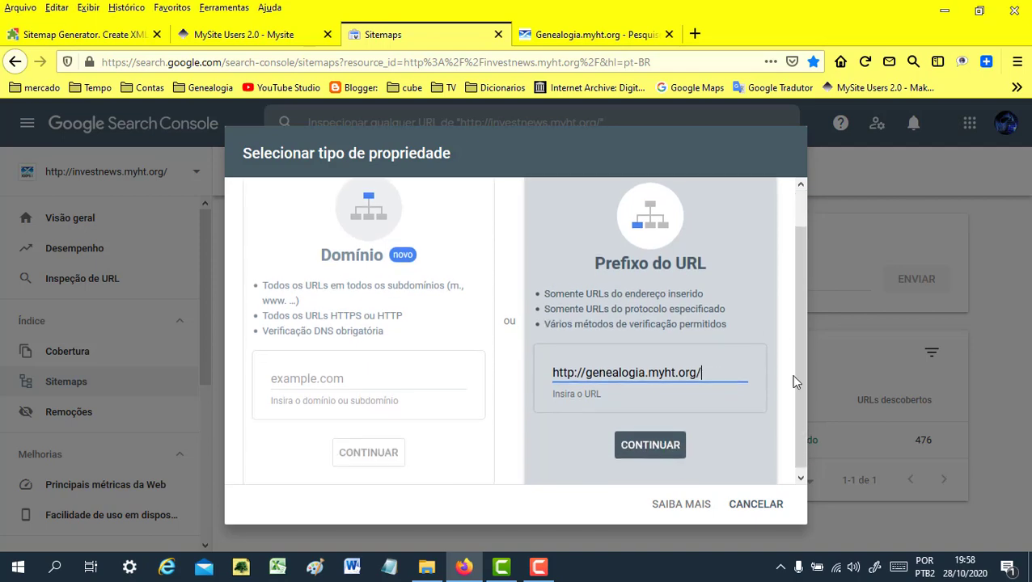
click(648, 448)
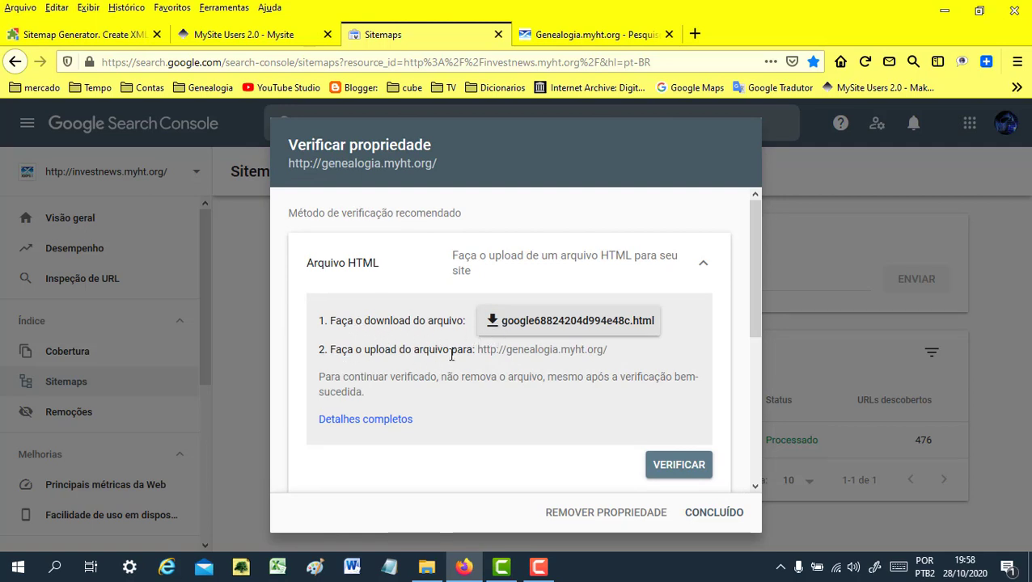
Download the Google HTML verification file and locate it in the computer's Downloads folder
click(492, 331)
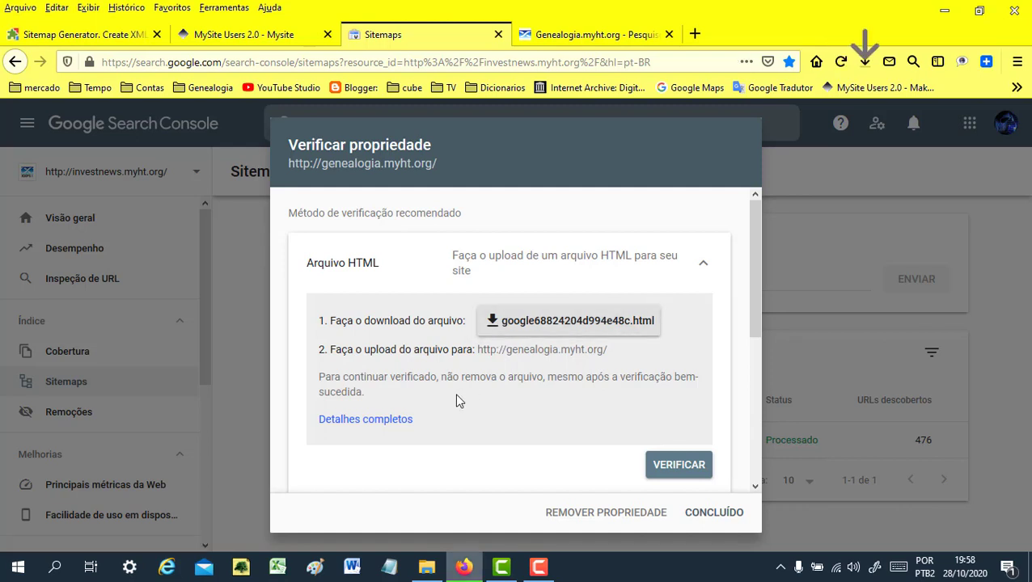
click(865, 62)
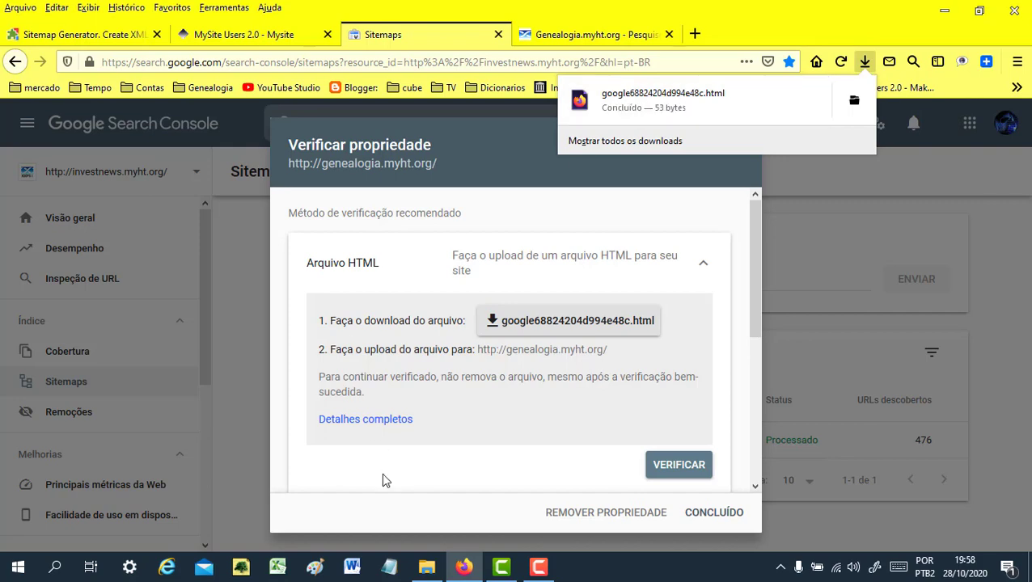
click(427, 568)
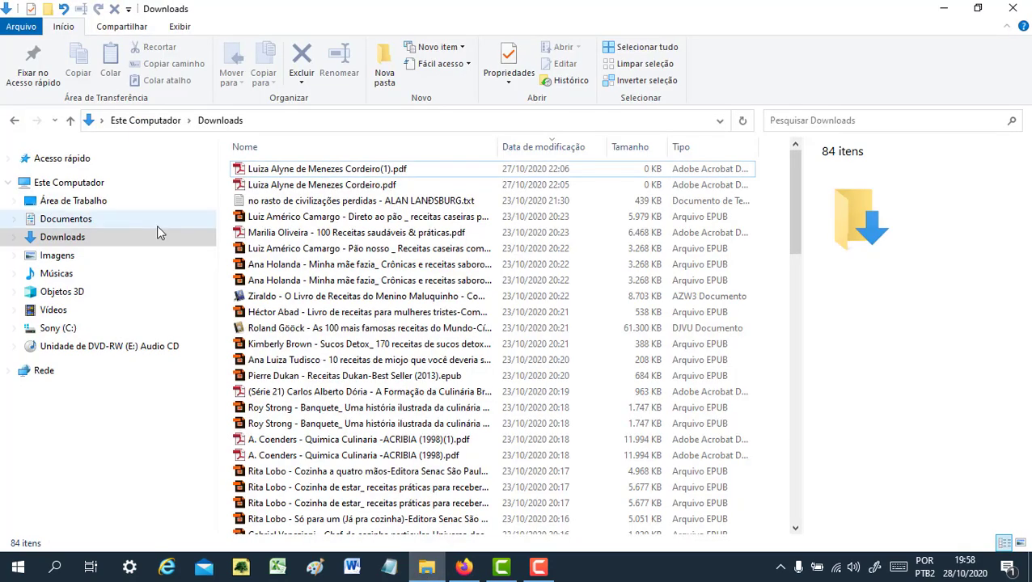
click(68, 241)
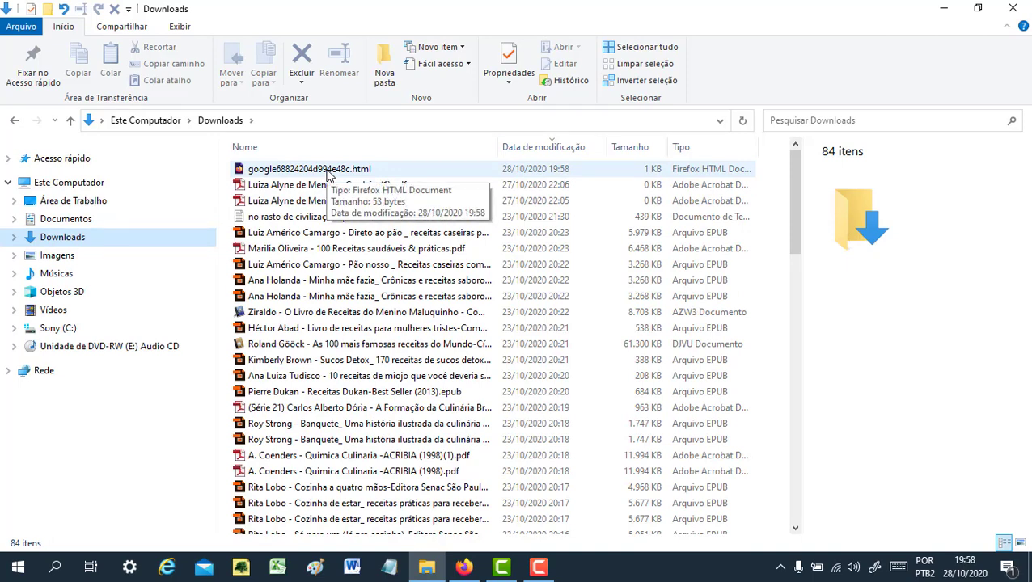
Upload the Google HTML verification file from Downloads to the html directory of genealogia.myht.org in the MySite administration
click(464, 569)
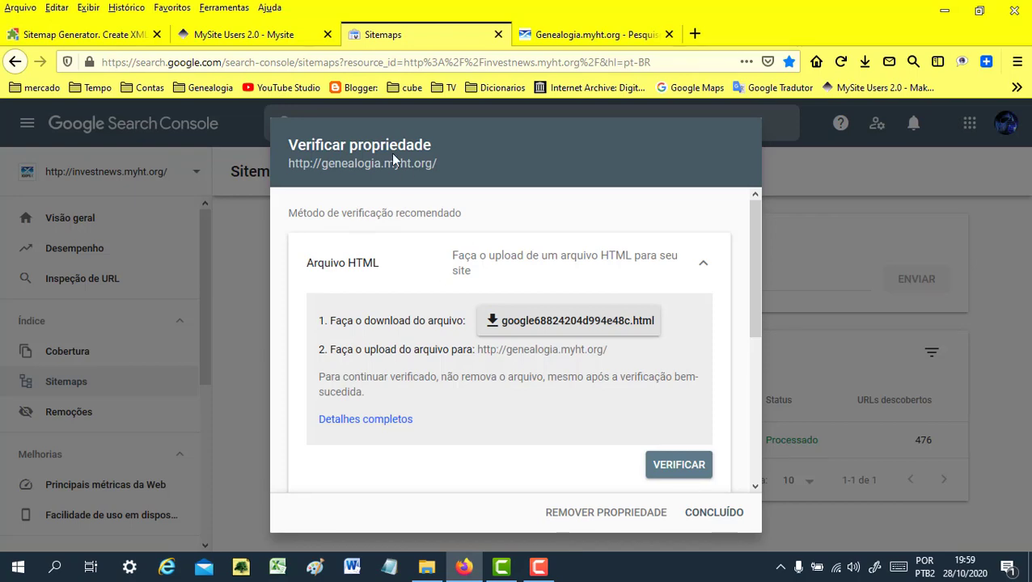
click(241, 39)
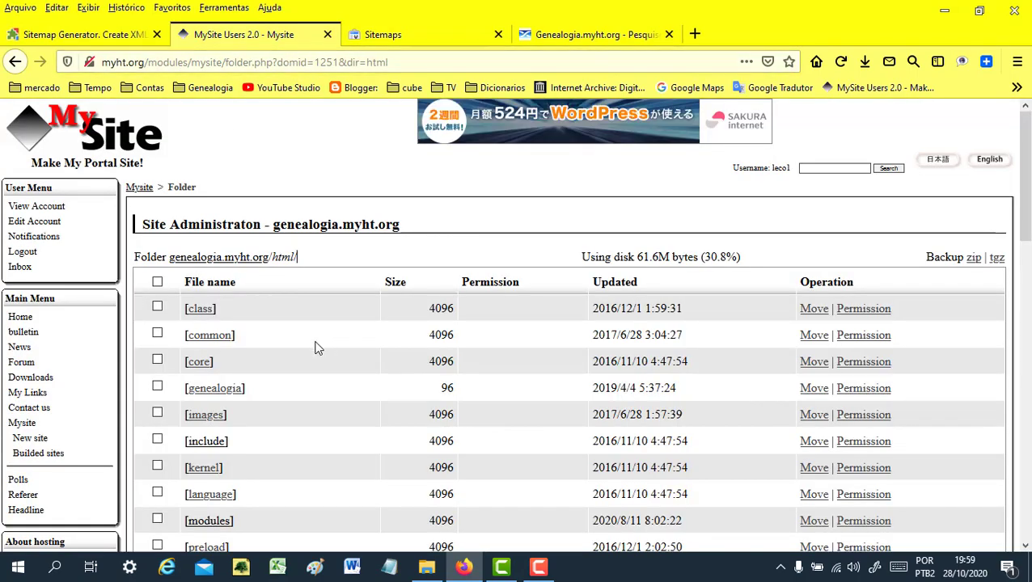
scroll(303, 348, down, 10)
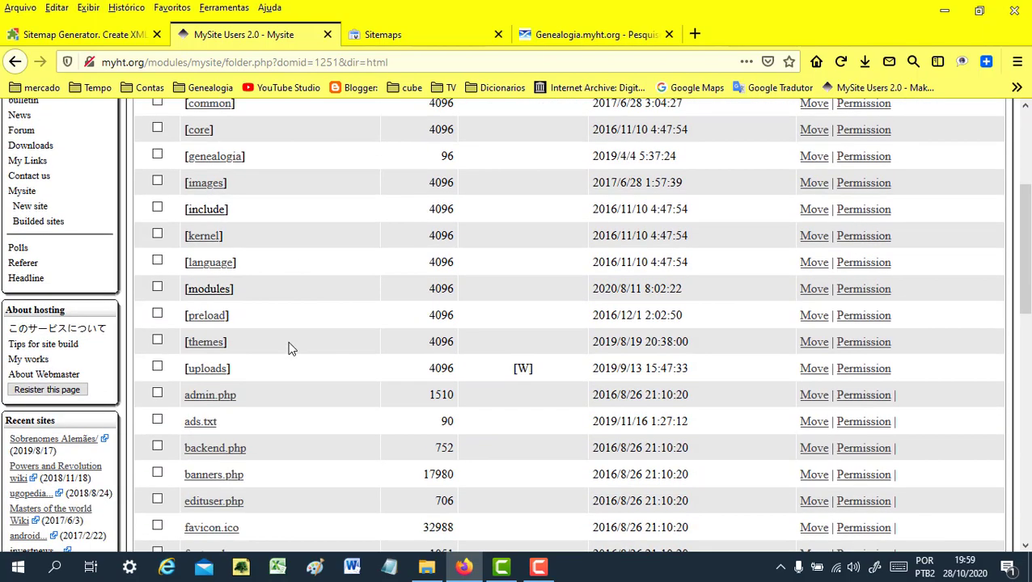
scroll(288, 348, down, 5)
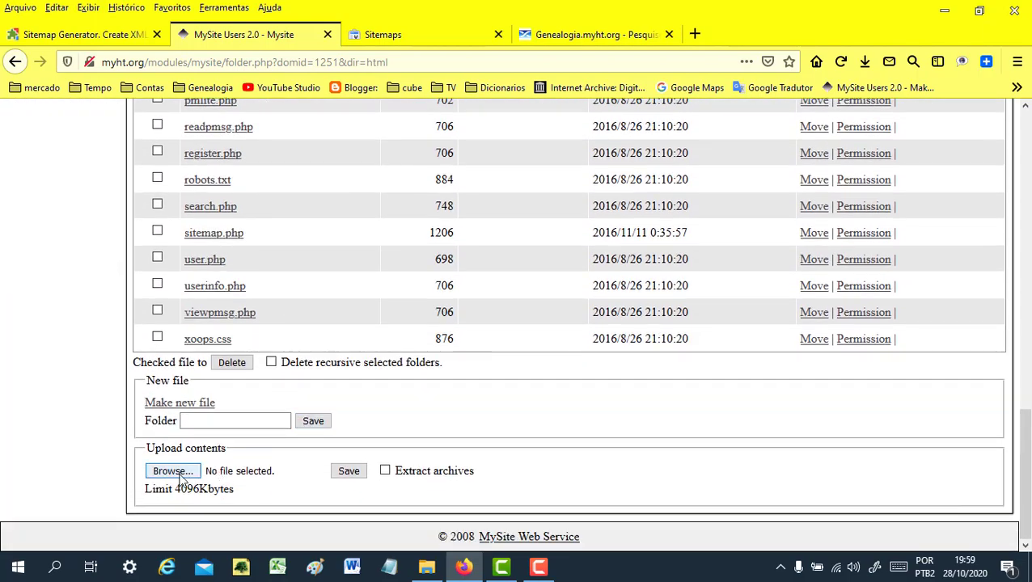
click(170, 472)
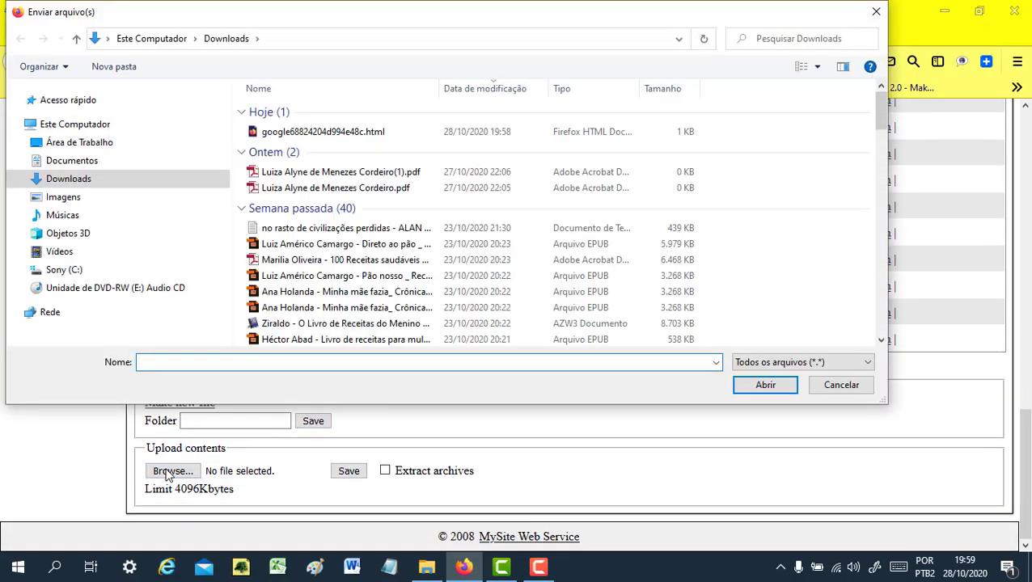
click(79, 183)
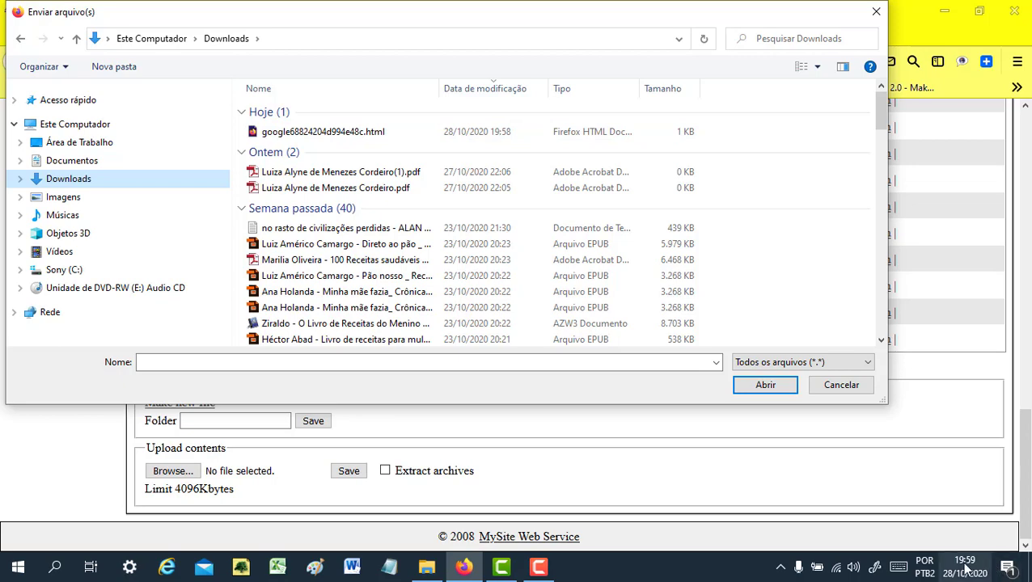
double_click(312, 131)
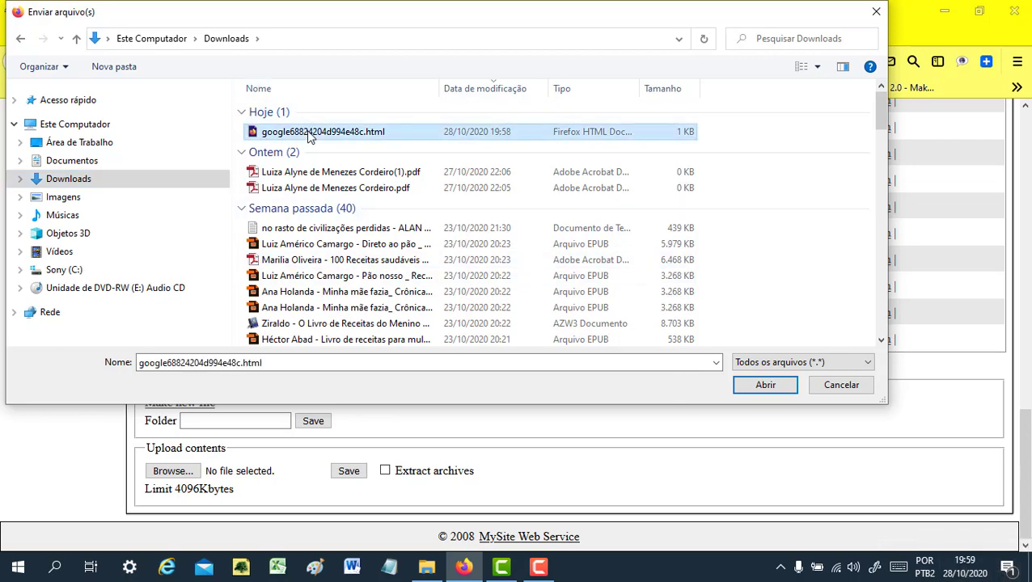
click(366, 472)
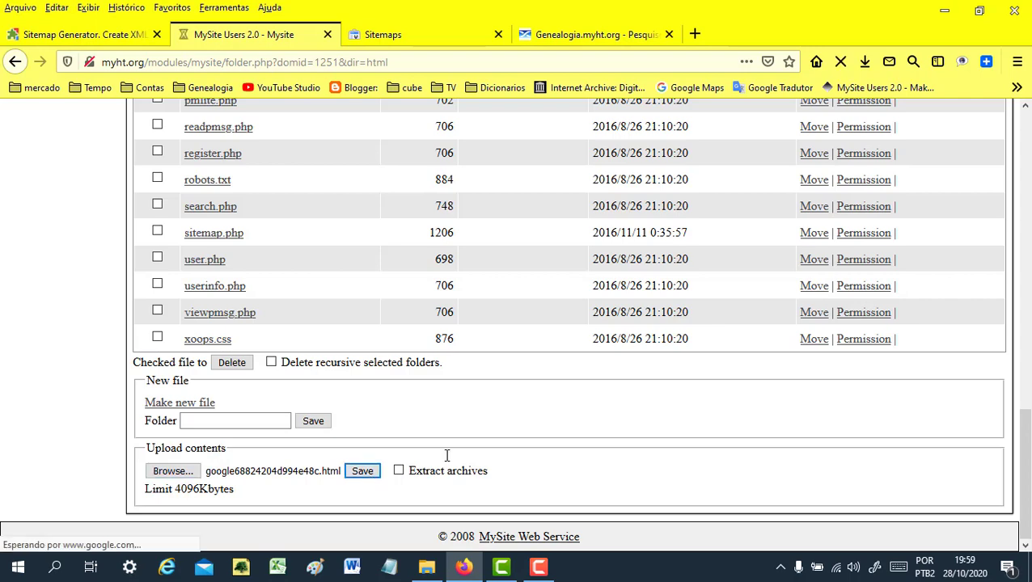
Find the uploaded verification file in the html directory, view its content and return to the file list
scroll(364, 446, down, 6)
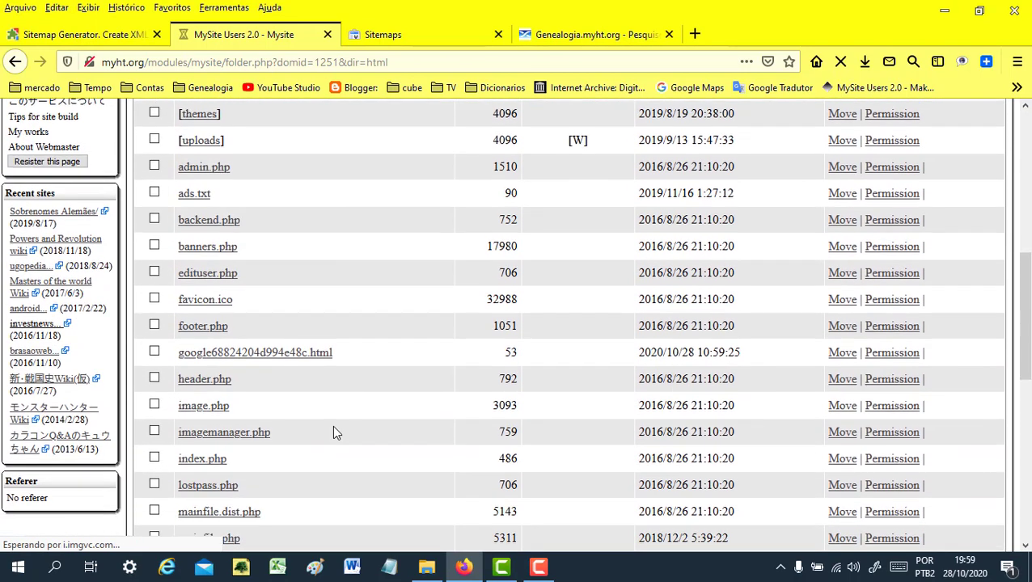
scroll(336, 431, up, 1)
click(247, 349)
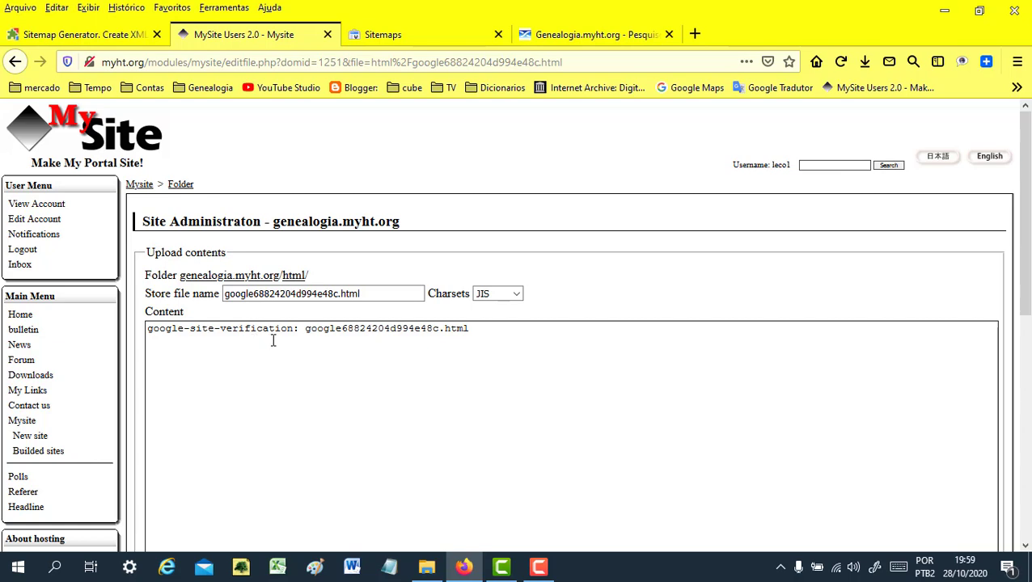
click(14, 63)
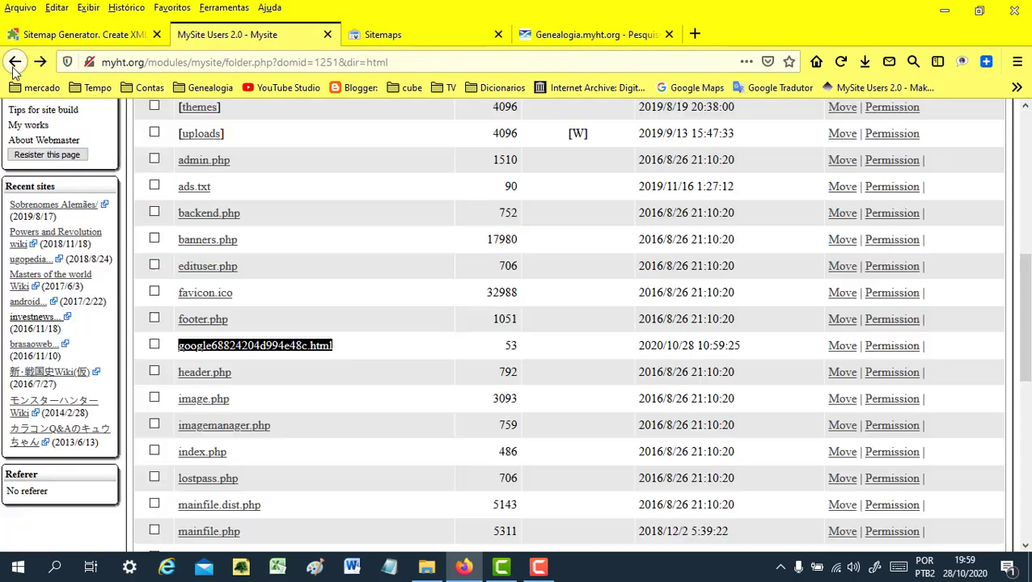
click(417, 37)
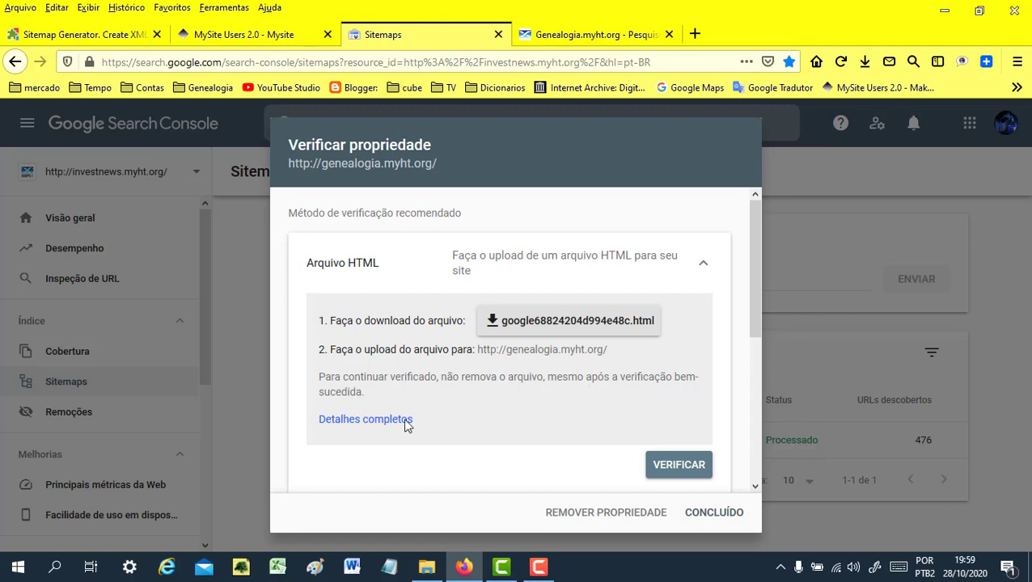
click(684, 473)
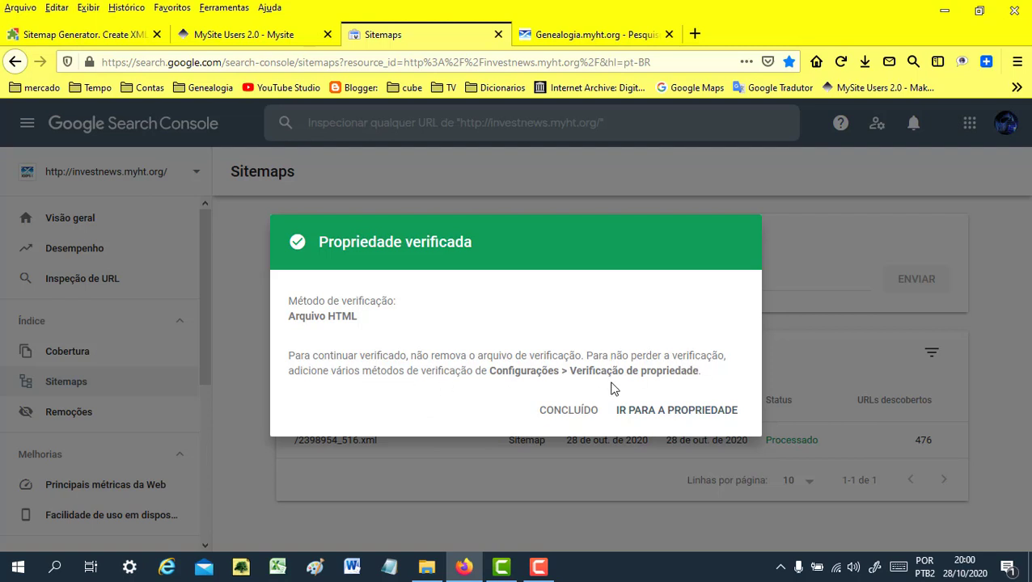
click(671, 413)
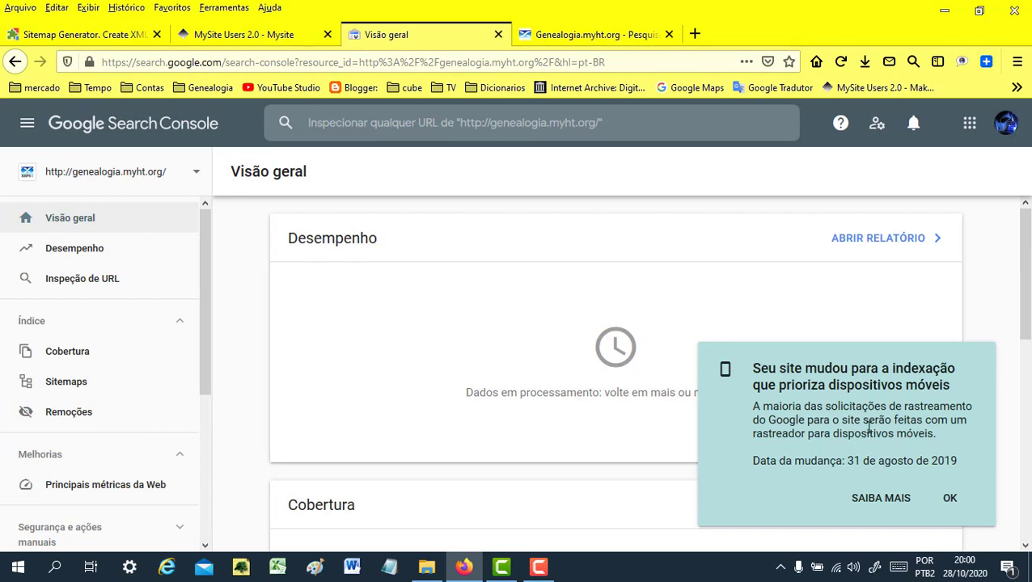
click(946, 500)
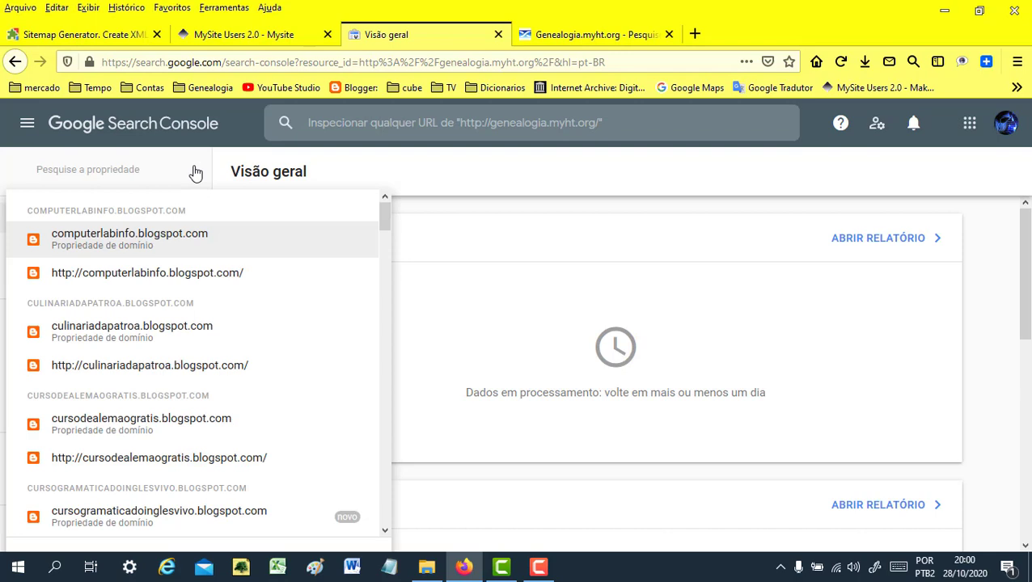
drag(388, 225, 250, 199)
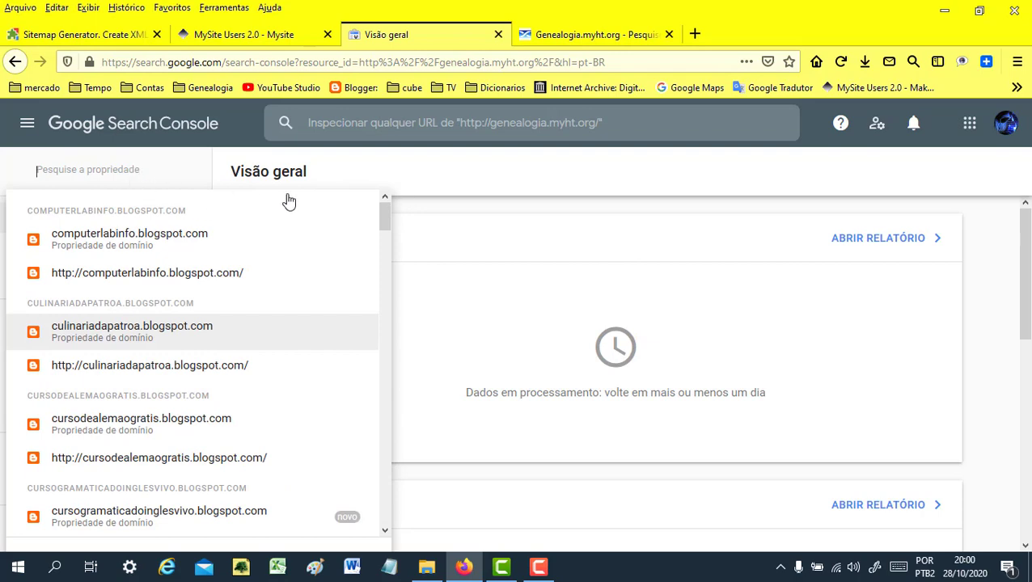
click(387, 177)
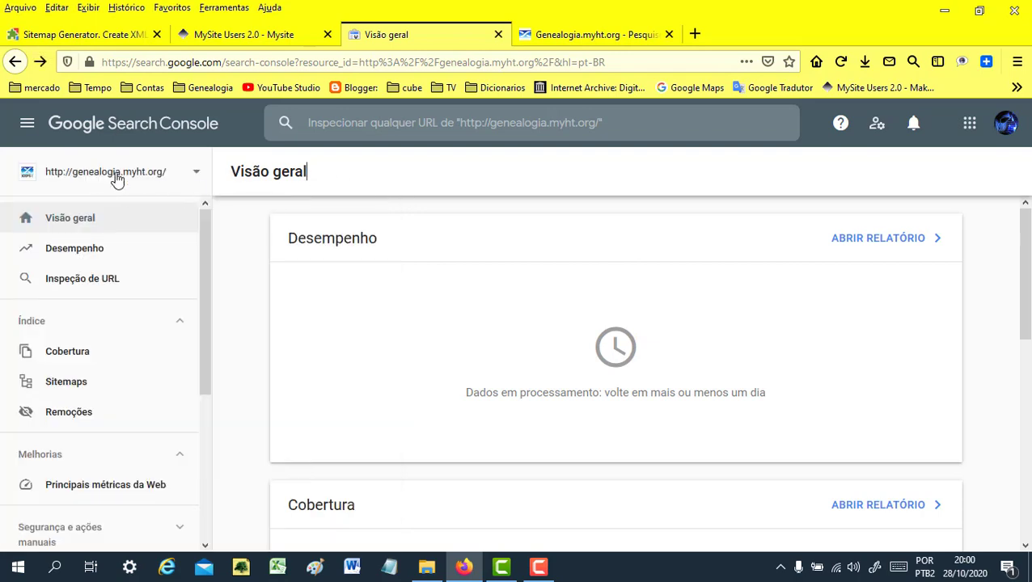
click(80, 393)
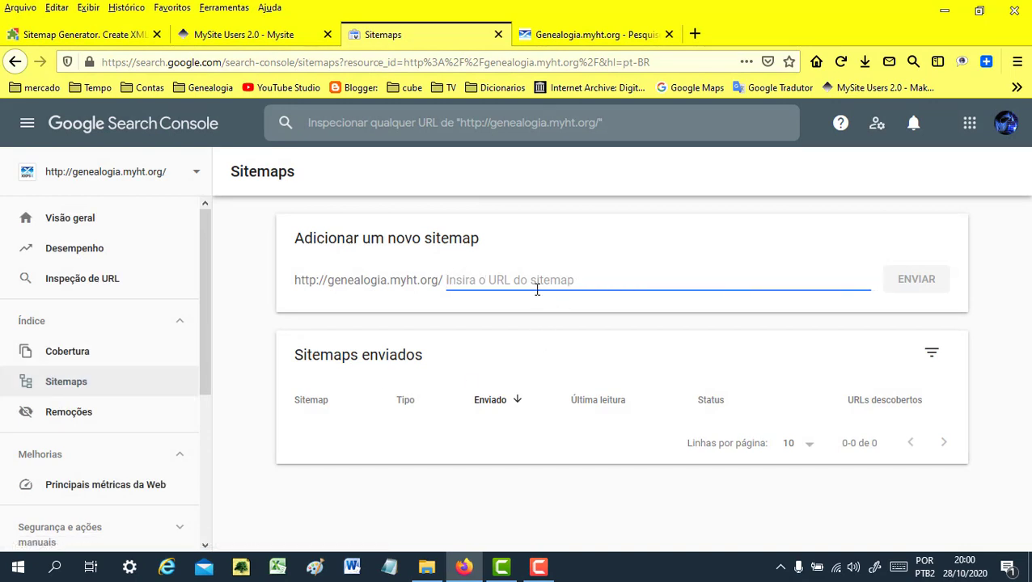
Copy the genealogia.myht.org address from the site and enter it in mysitemapgenerator.com to create an XML Sitemap
click(591, 35)
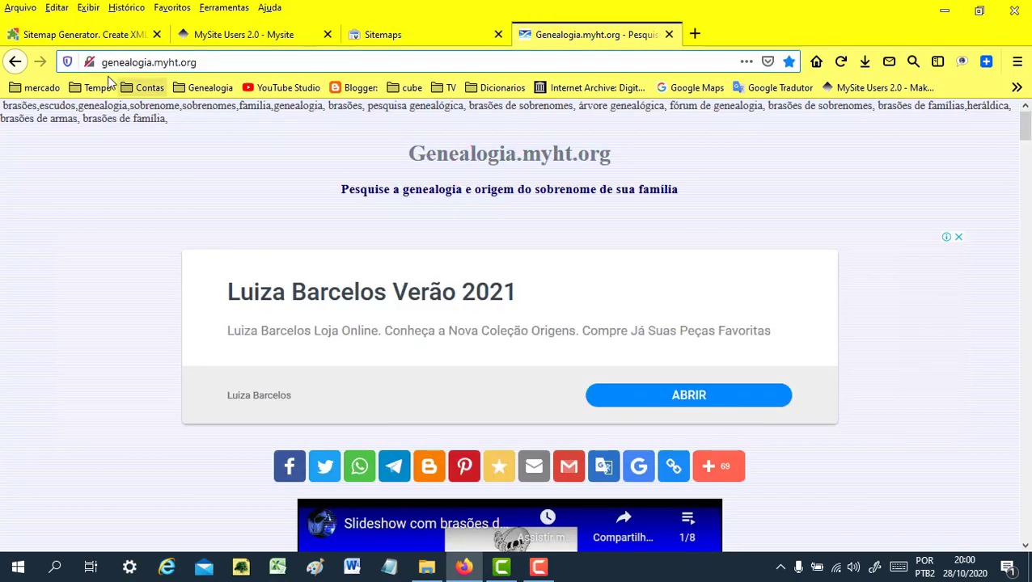
click(146, 67)
drag(218, 59, 68, 62)
key(ctrl+c)
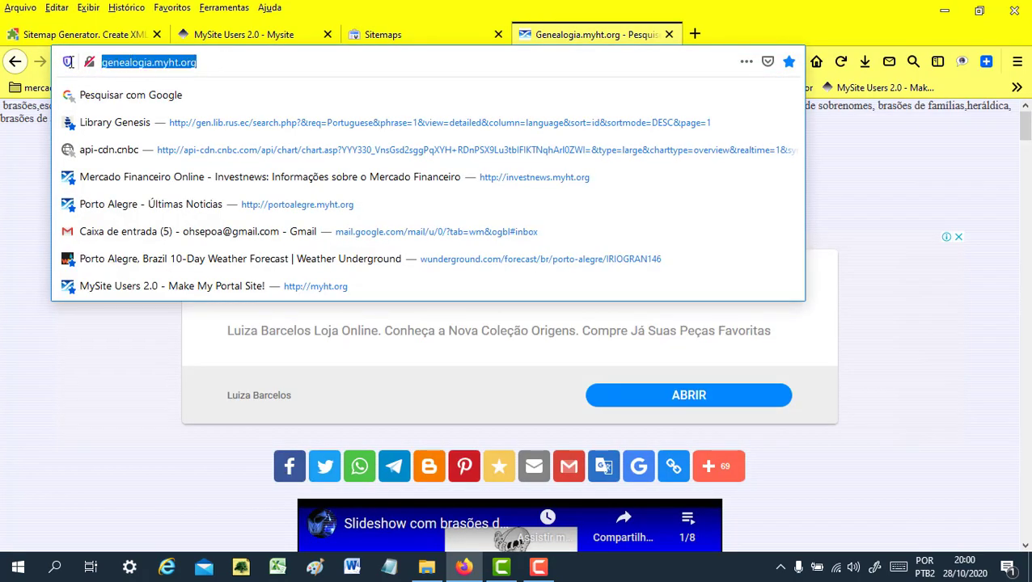
right_click(153, 62)
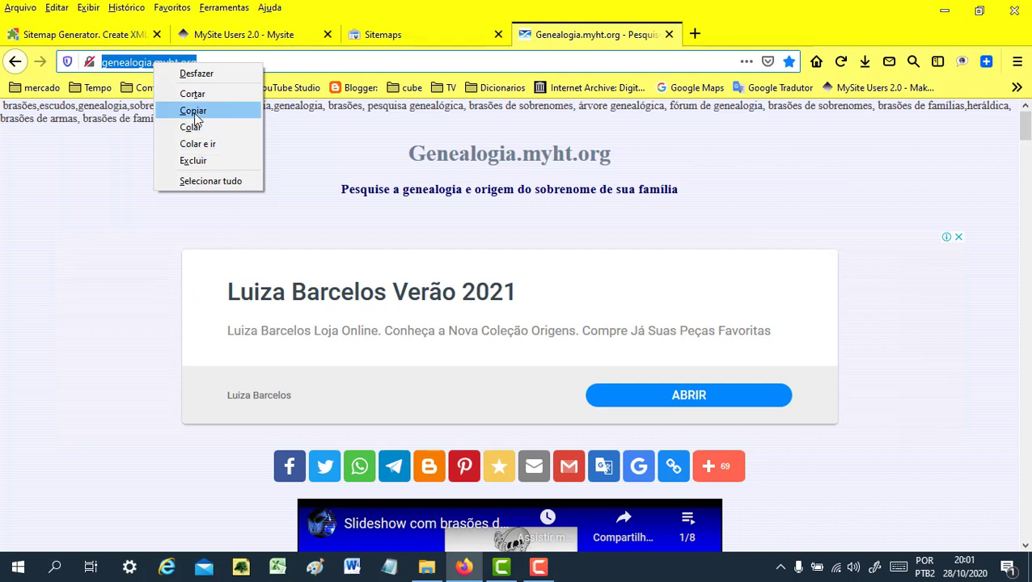
click(194, 111)
click(101, 32)
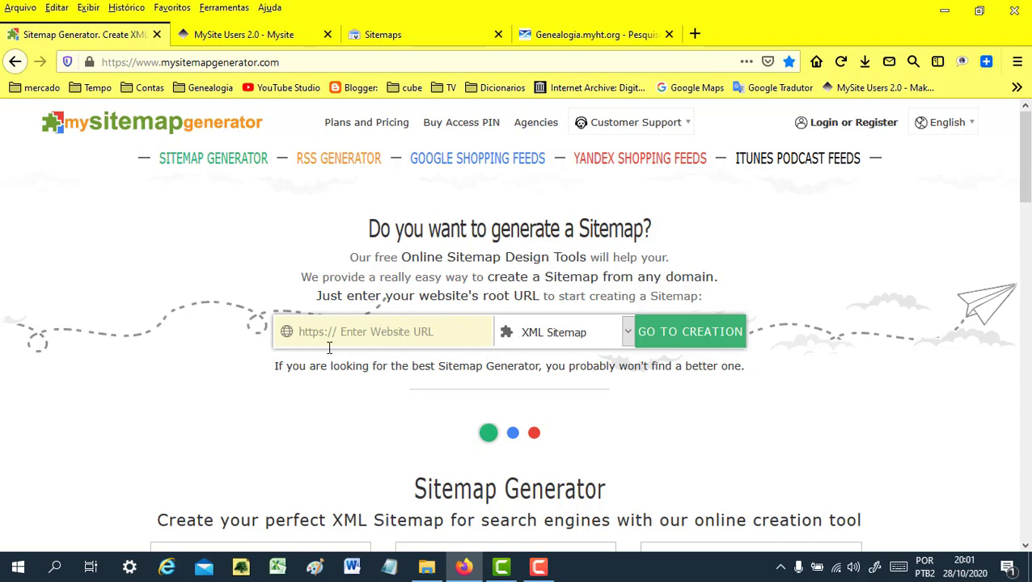
key(ctrl+v)
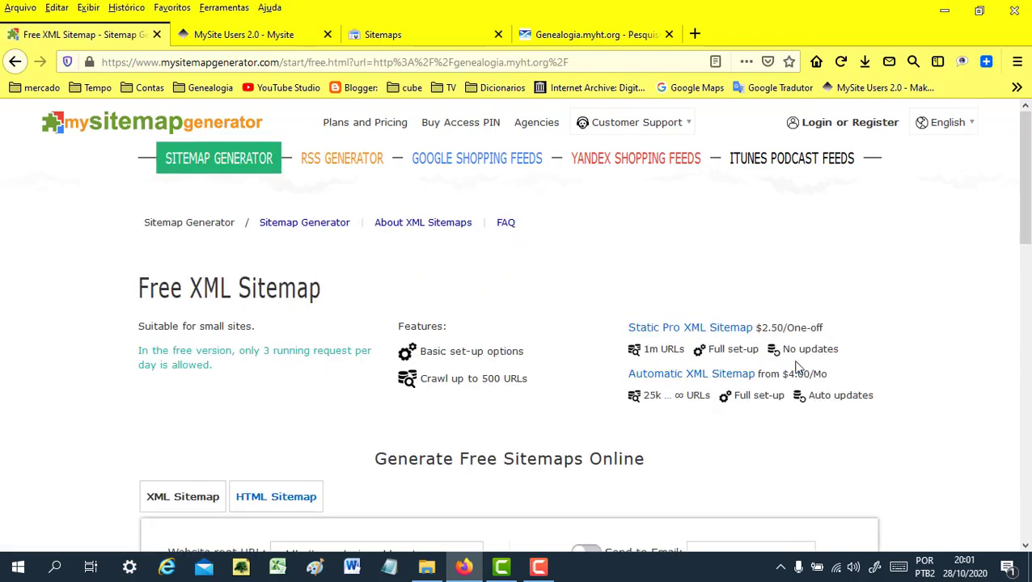
scroll(796, 366, down, 3)
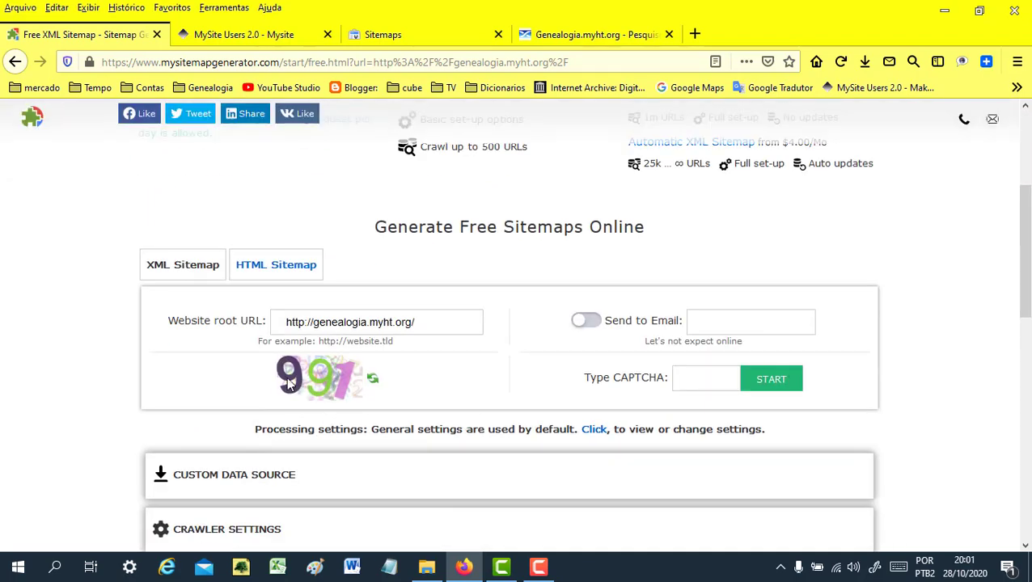
click(685, 391)
text(991)
click(773, 386)
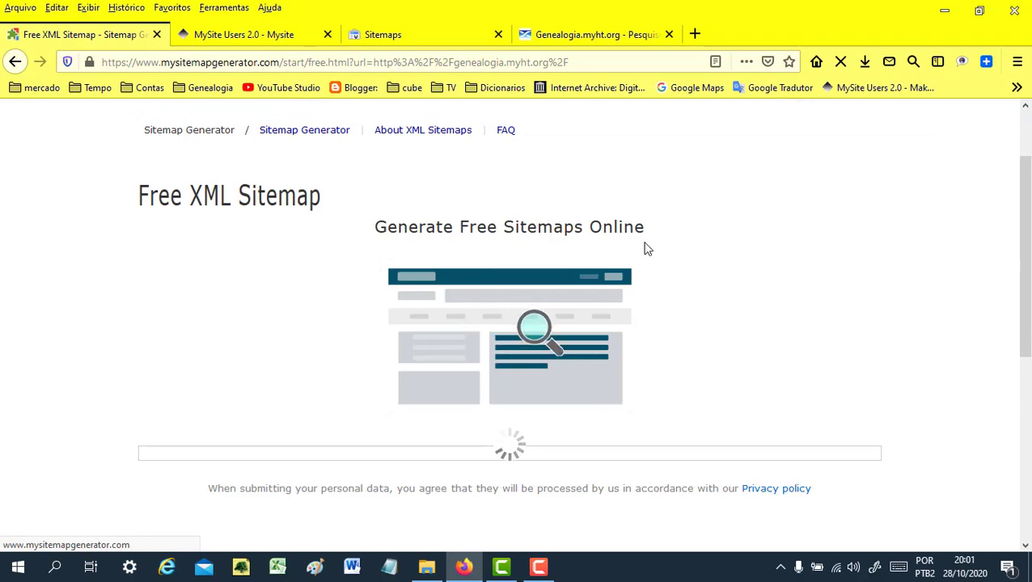
scroll(675, 323, down, 3)
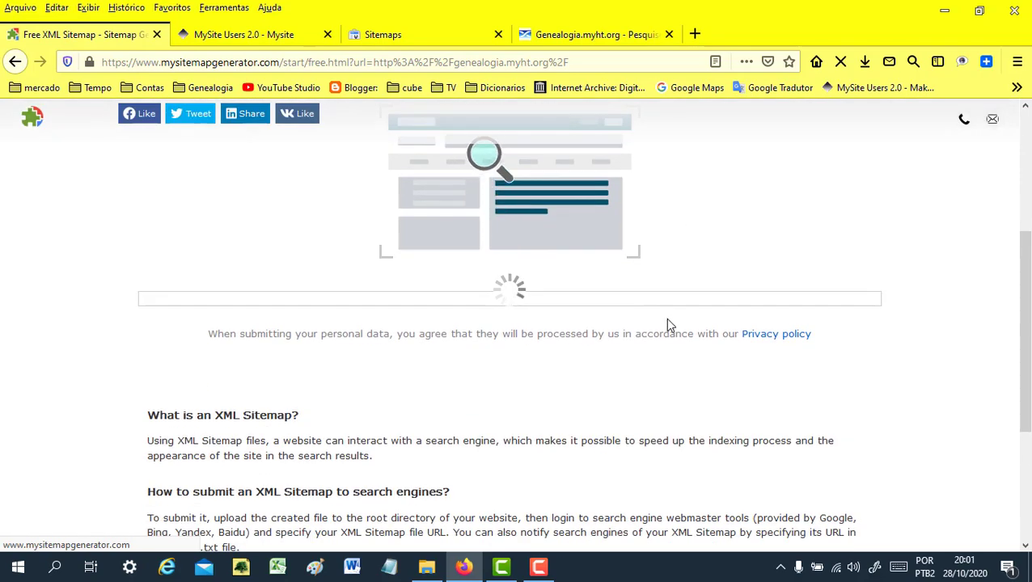
scroll(671, 323, up, 3)
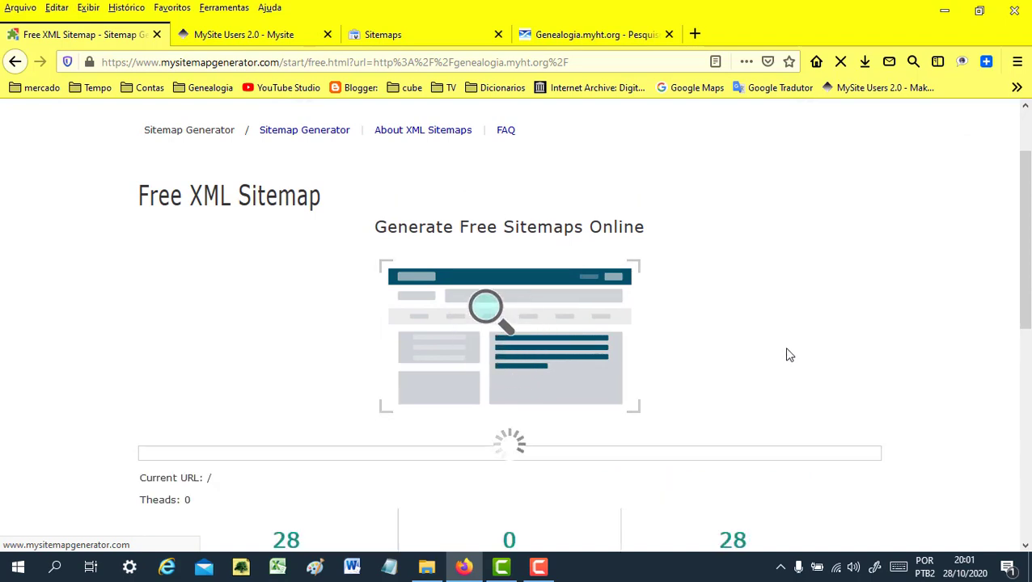
scroll(782, 357, down, 3)
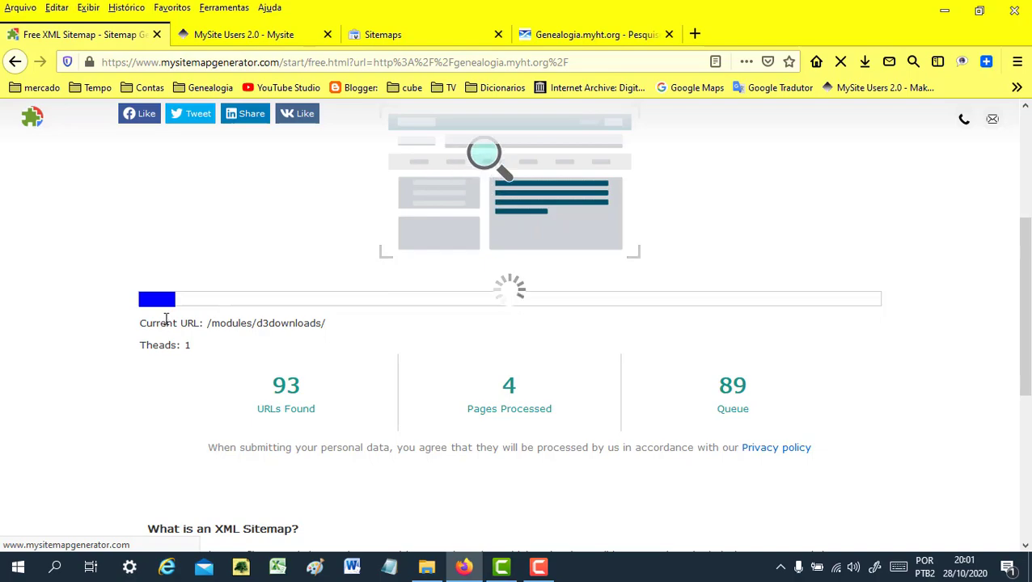
Check the online users list on the genealogia.myht.org home page, reload the page and return to the sitemap crawl progress
click(598, 35)
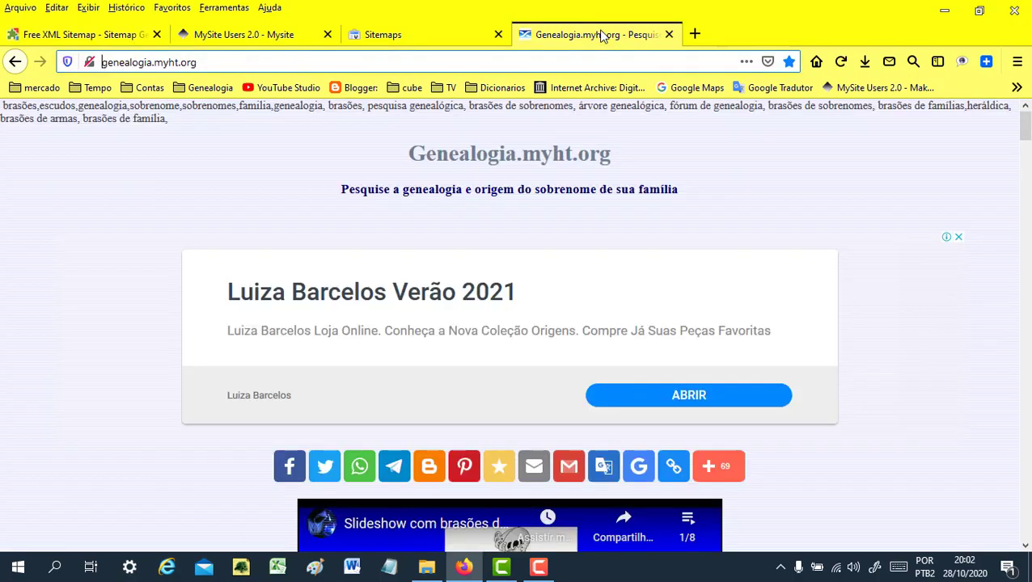
scroll(950, 272, down, 15)
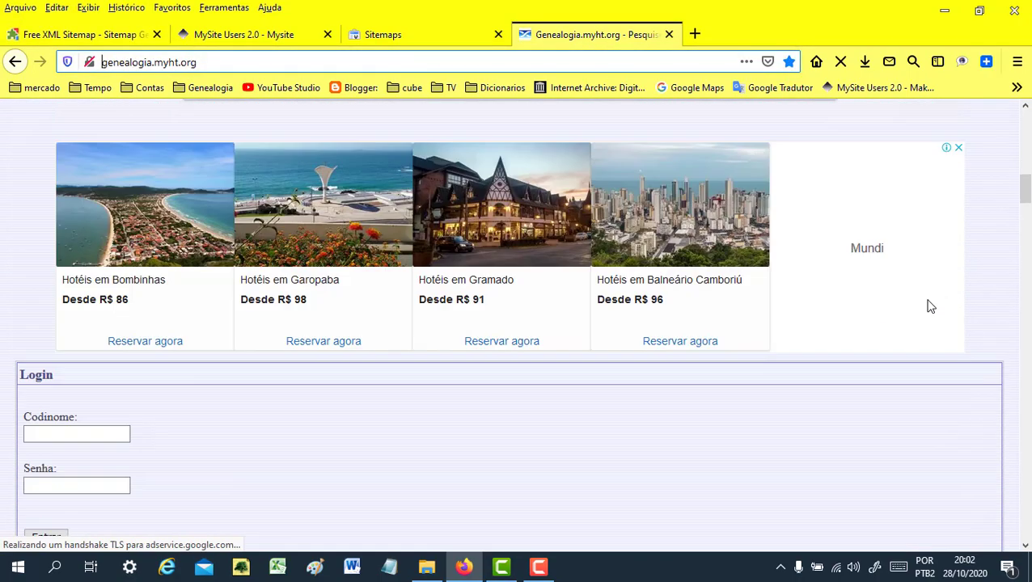
scroll(927, 304, down, 15)
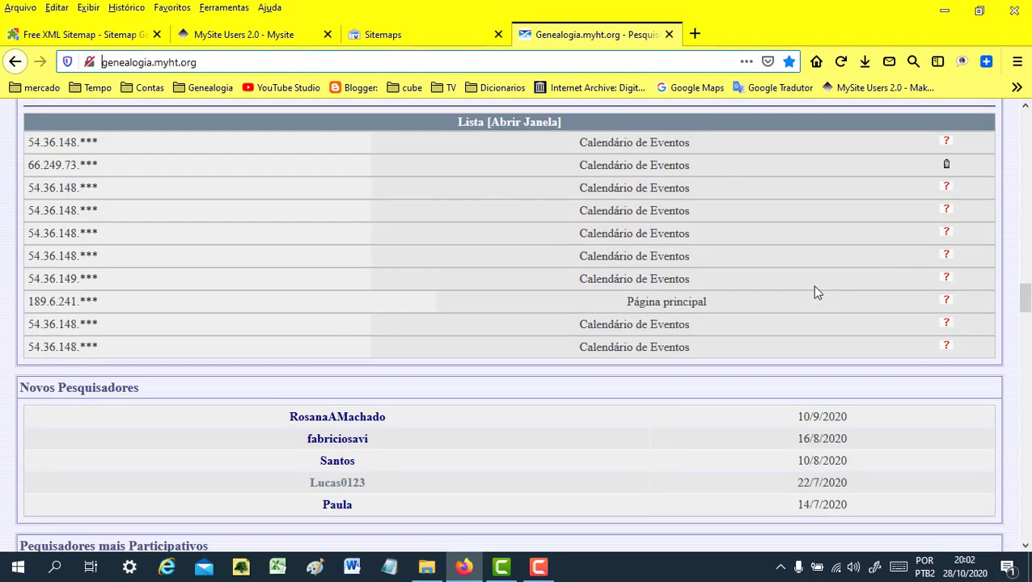
scroll(254, 296, up, 3)
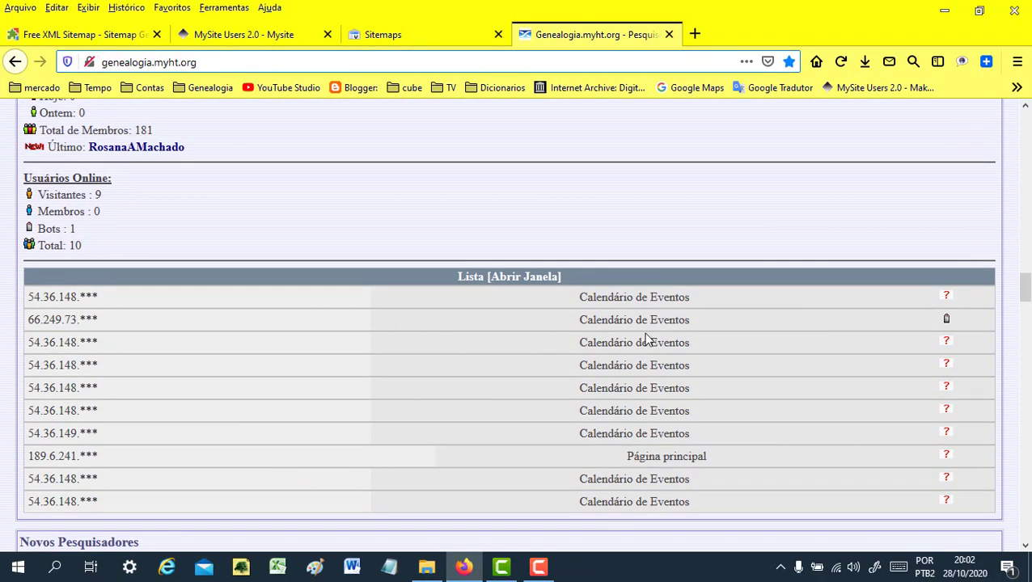
right_click(835, 194)
click(946, 212)
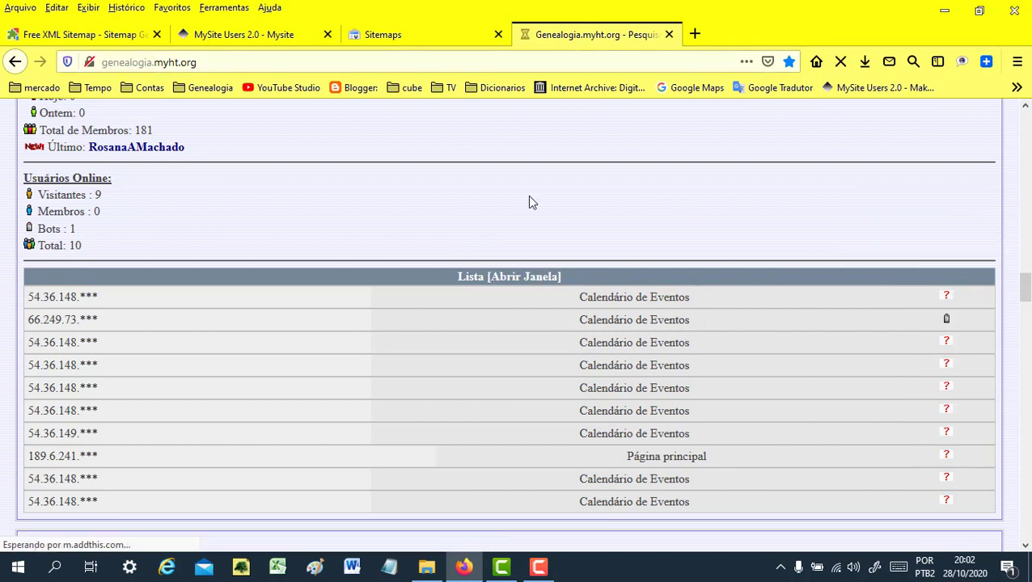
click(98, 37)
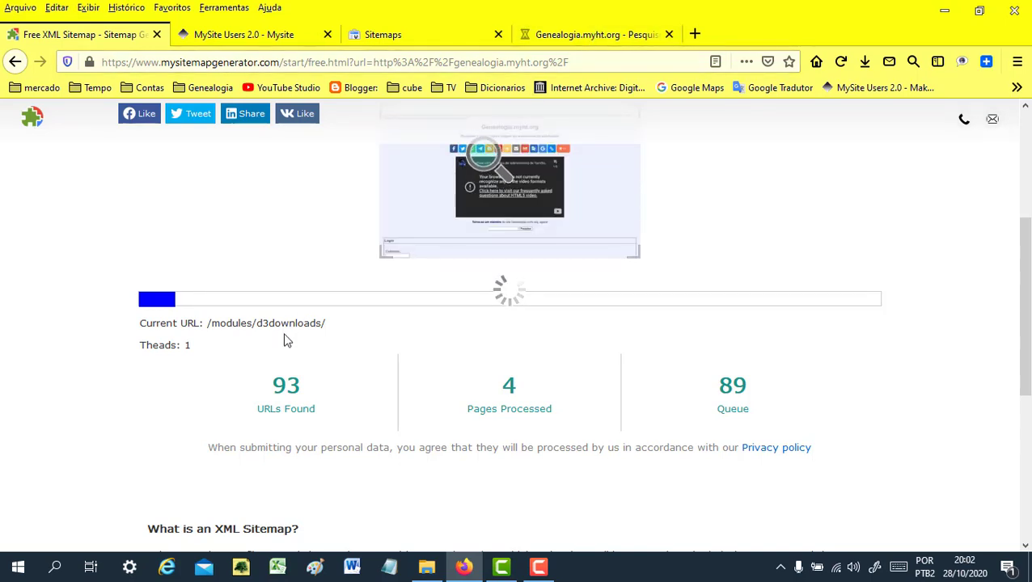
Go back to the online users list on genealogia.myht.org, stop the page from loading and reload it
click(583, 32)
scroll(857, 331, down, 3)
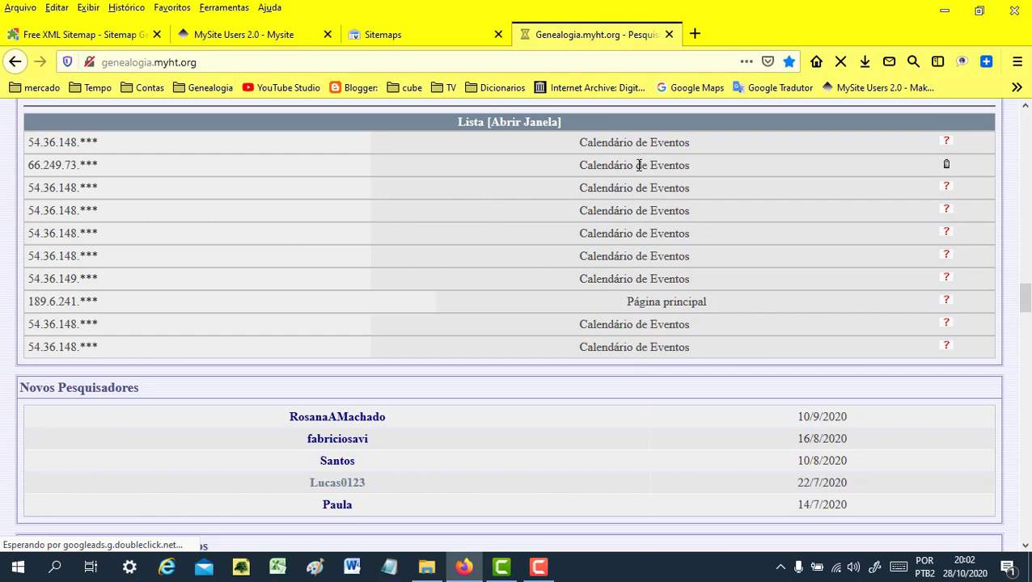
scroll(639, 165, up, 2)
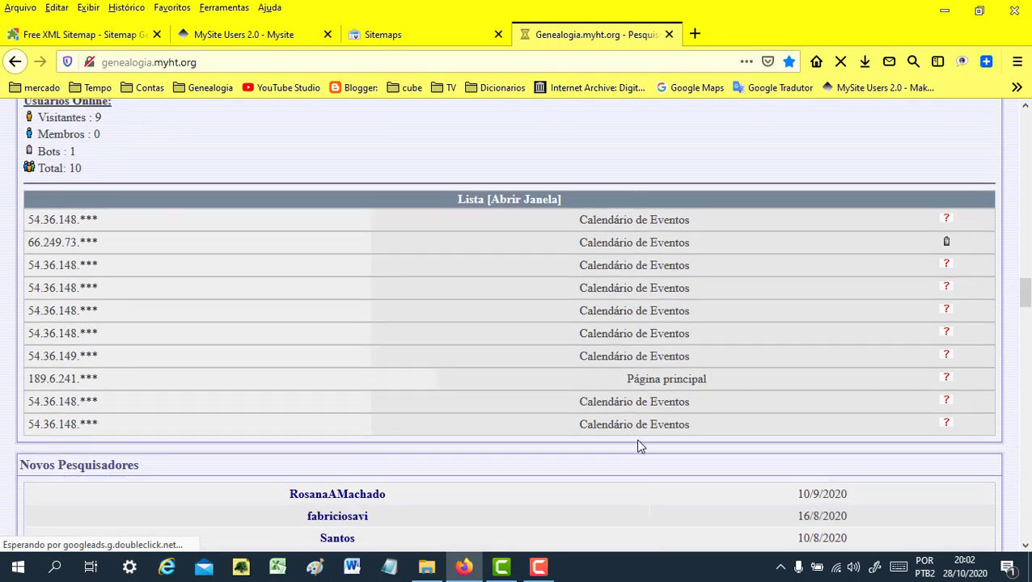
right_click(735, 135)
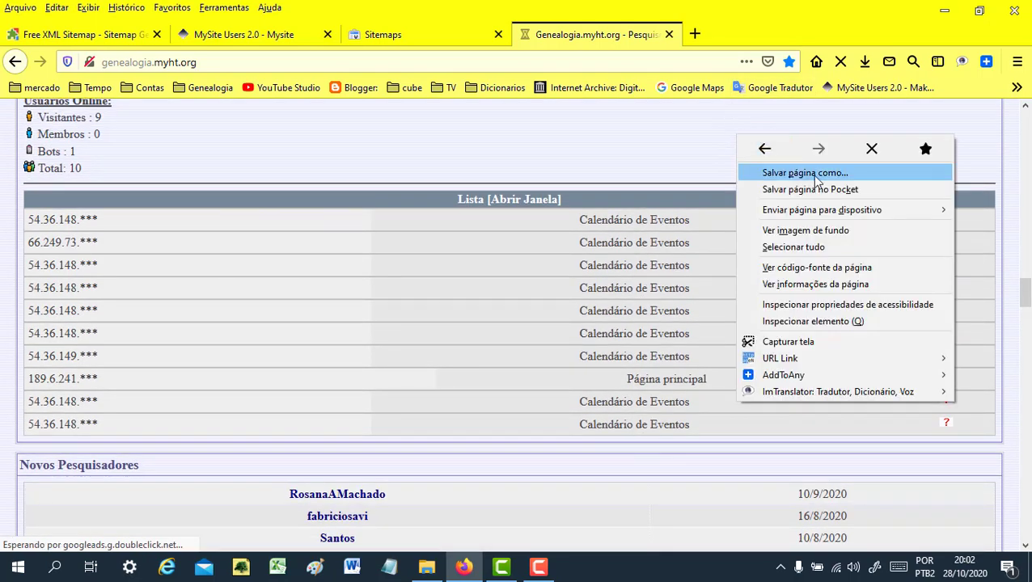
click(872, 154)
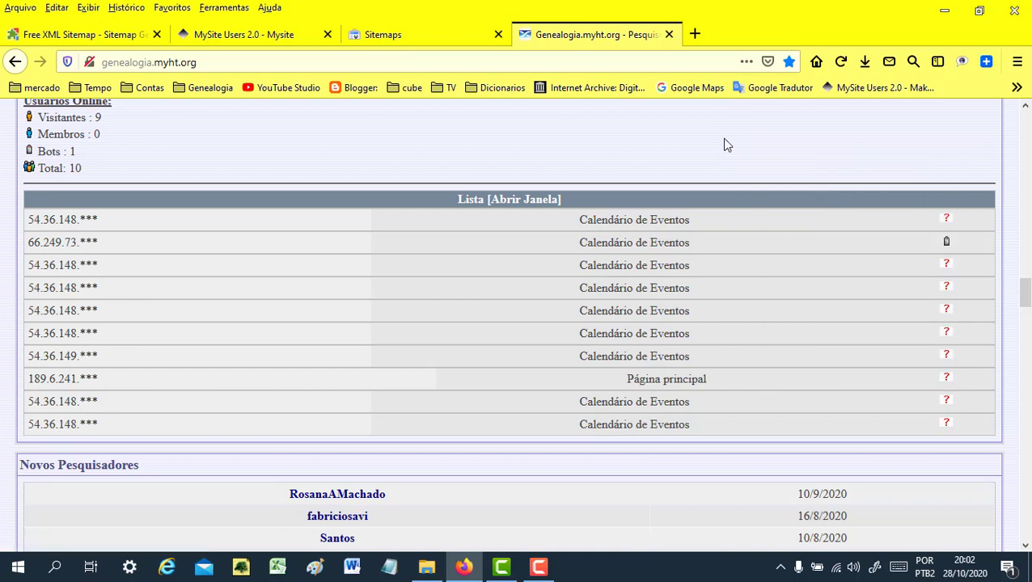
right_click(725, 144)
click(862, 156)
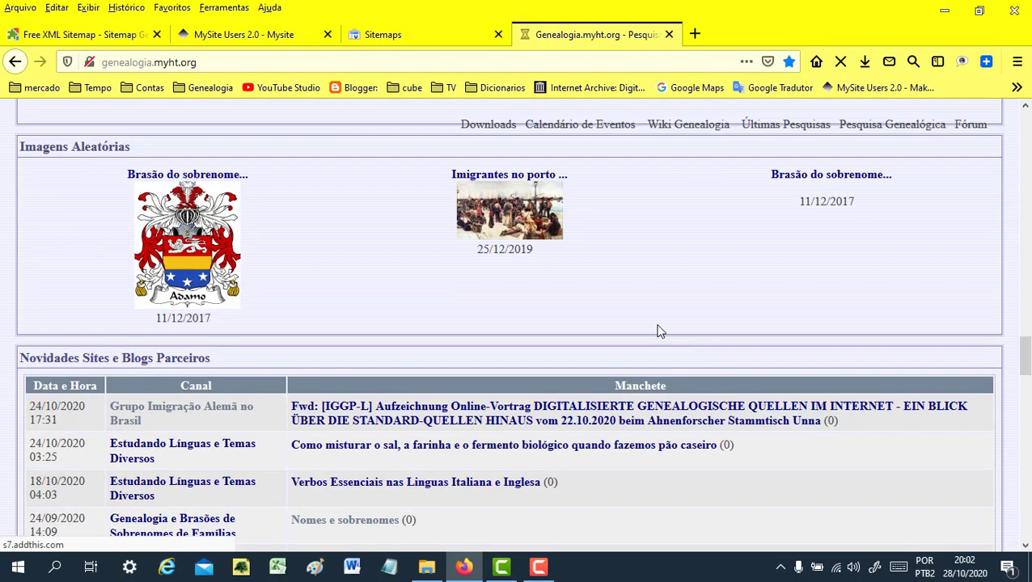
Examine the refreshed list of online users and the pages they are visiting on genealogia.myht.org
scroll(575, 291, down, 8)
scroll(587, 289, down, 2)
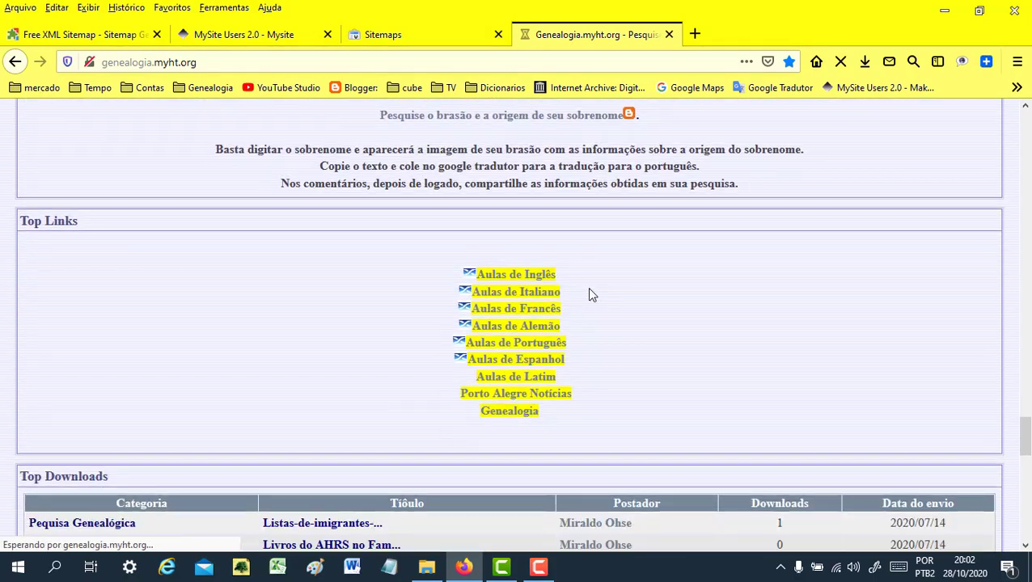
scroll(587, 289, up, 15)
scroll(589, 291, up, 5)
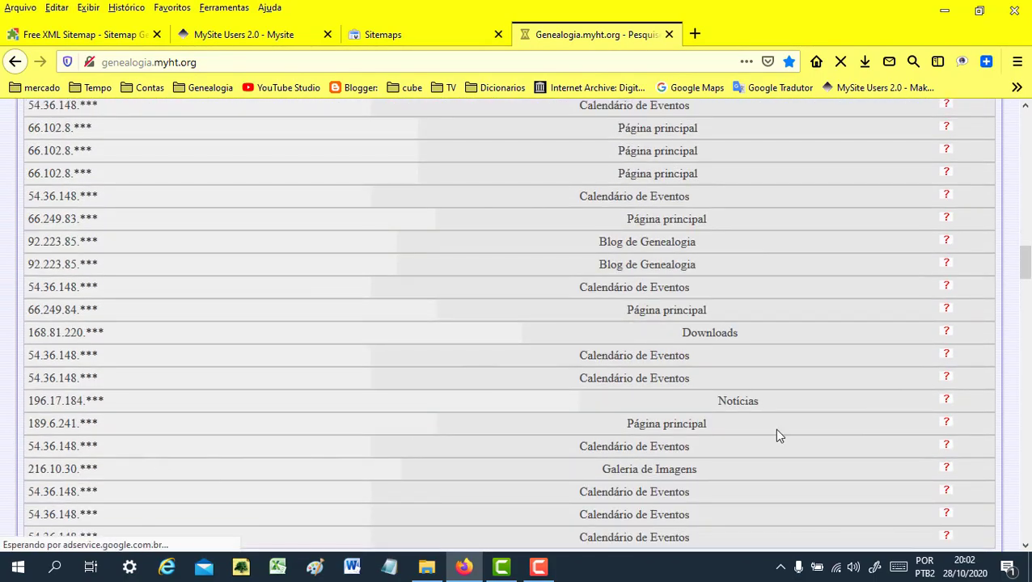
scroll(779, 433, up, 5)
scroll(871, 422, down, 11)
scroll(861, 416, up, 10)
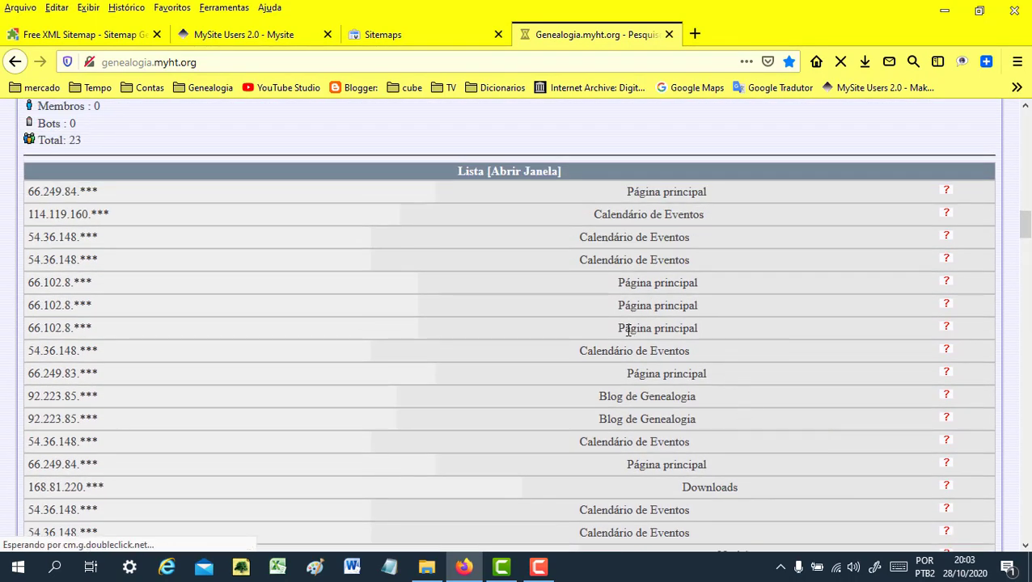
scroll(643, 243, down, 2)
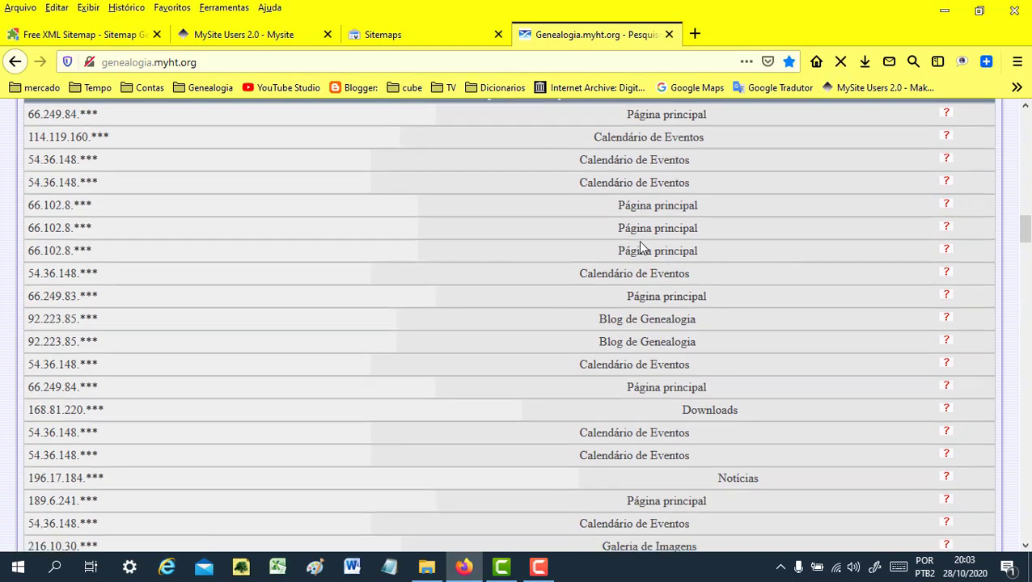
scroll(640, 243, down, 6)
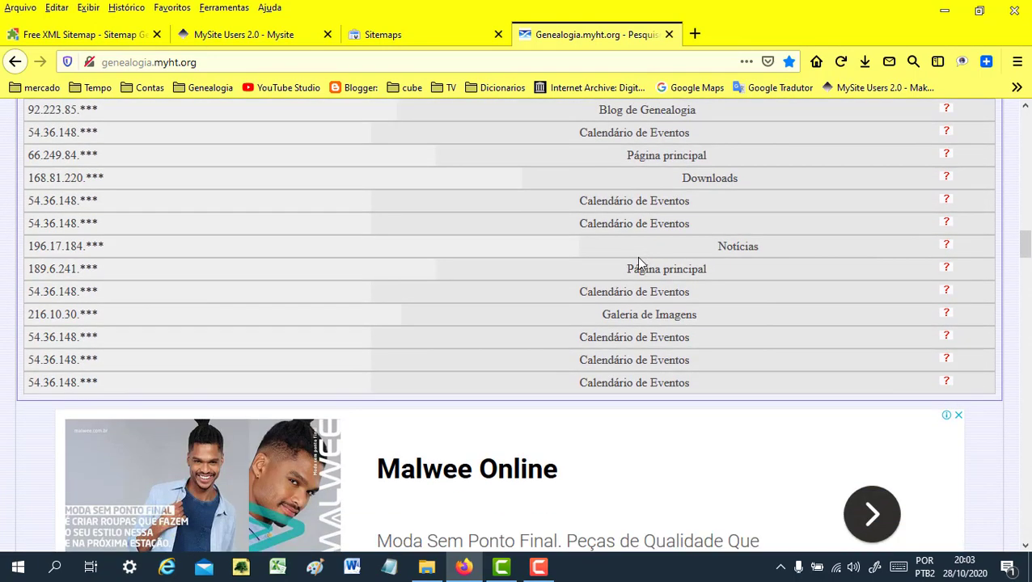
scroll(638, 261, up, 6)
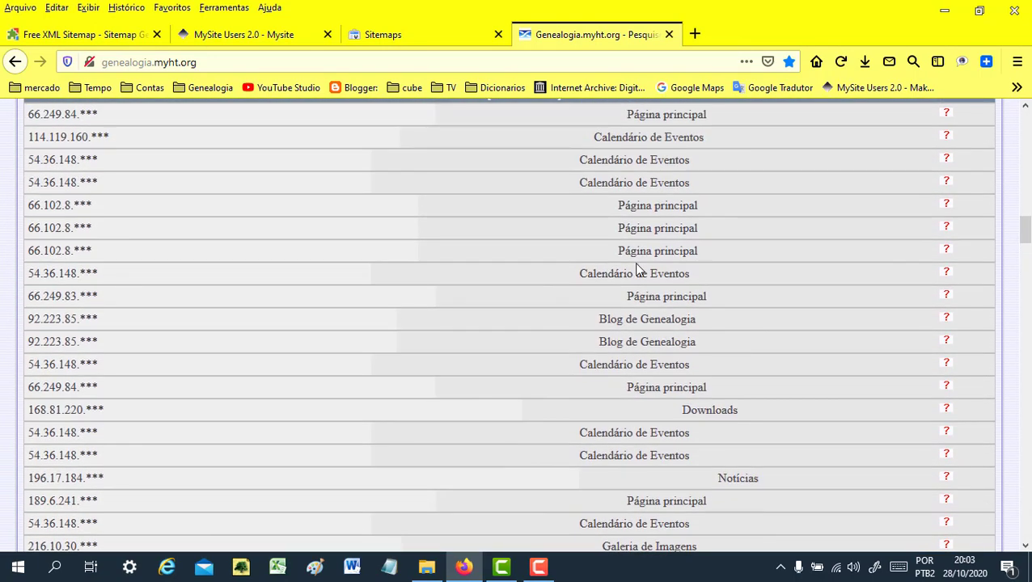
scroll(636, 266, up, 2)
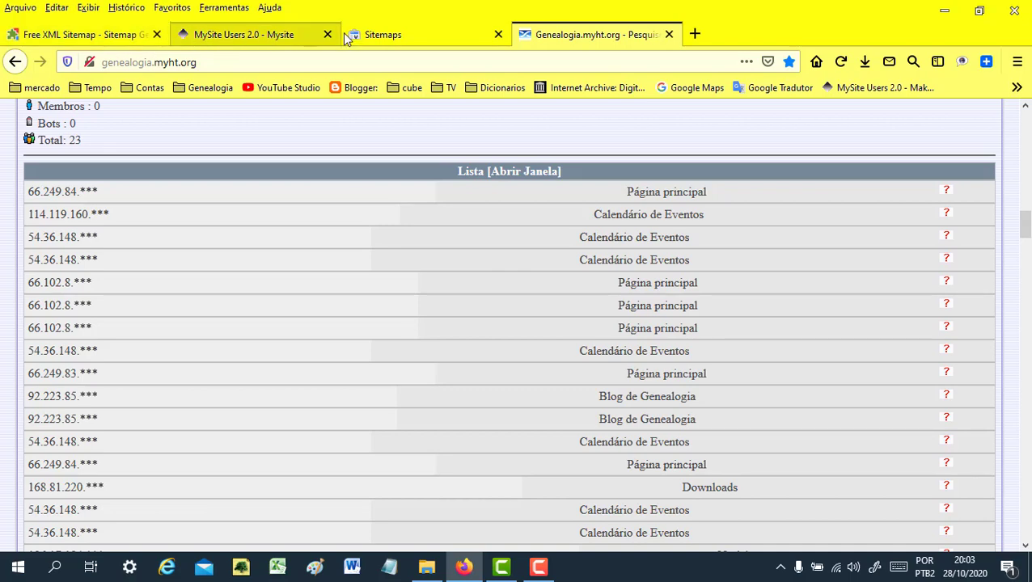
Check the Search Console Sitemaps page and the sitemap crawl result, then close the Publisher Center Help and Publisher Center pages
click(415, 38)
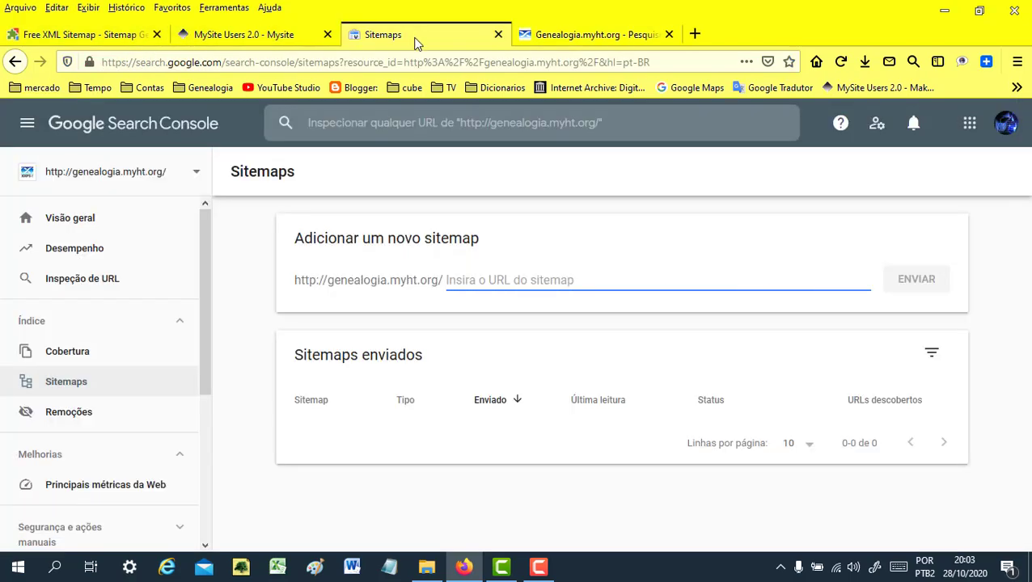
click(107, 32)
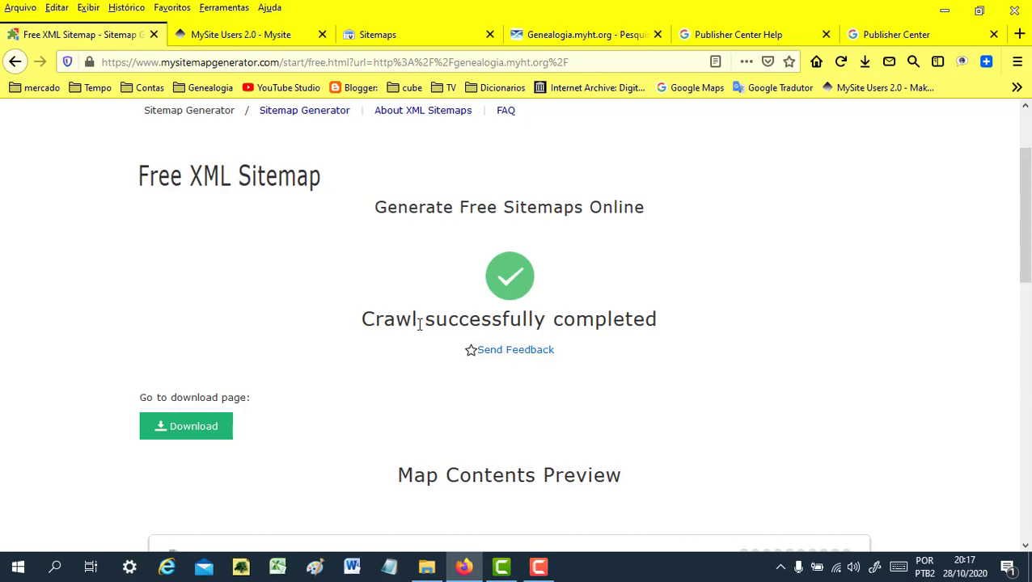
click(780, 34)
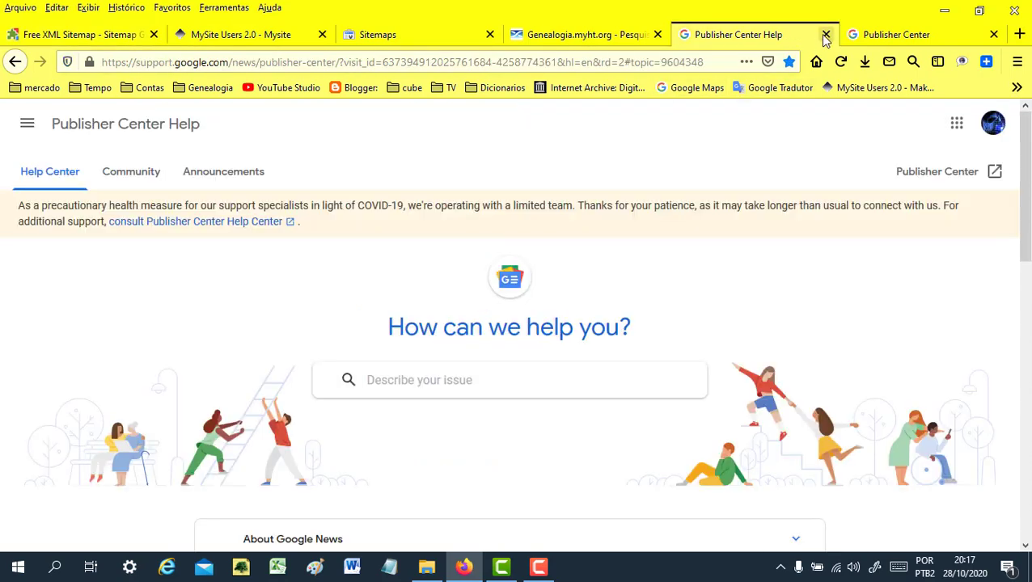
click(826, 35)
click(826, 35)
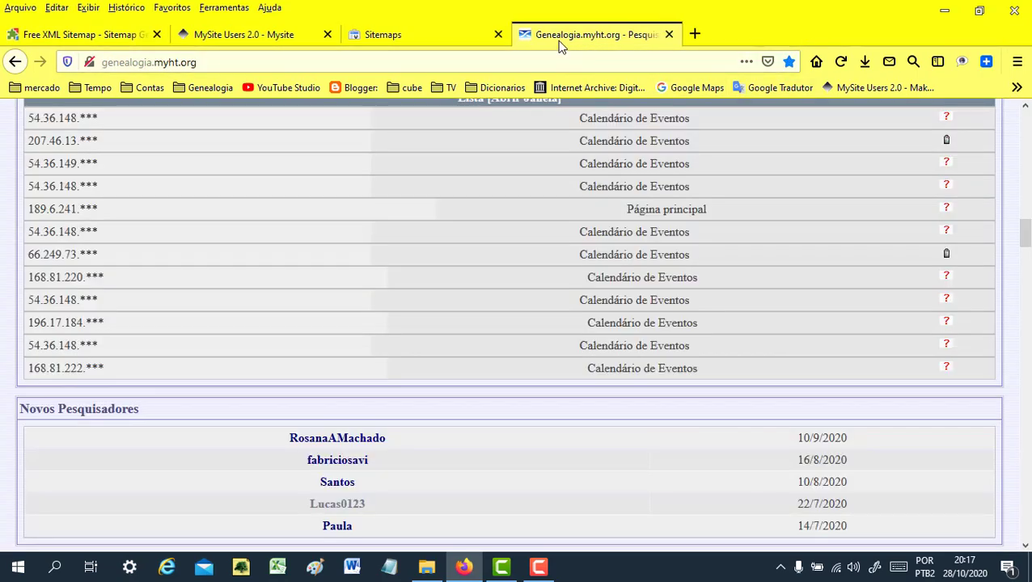
Highlight the Genealogia.myht.org title on the site's home page and return to the Free XML Sitemap page
scroll(445, 185, up, 10)
drag(1024, 185, 1025, 130)
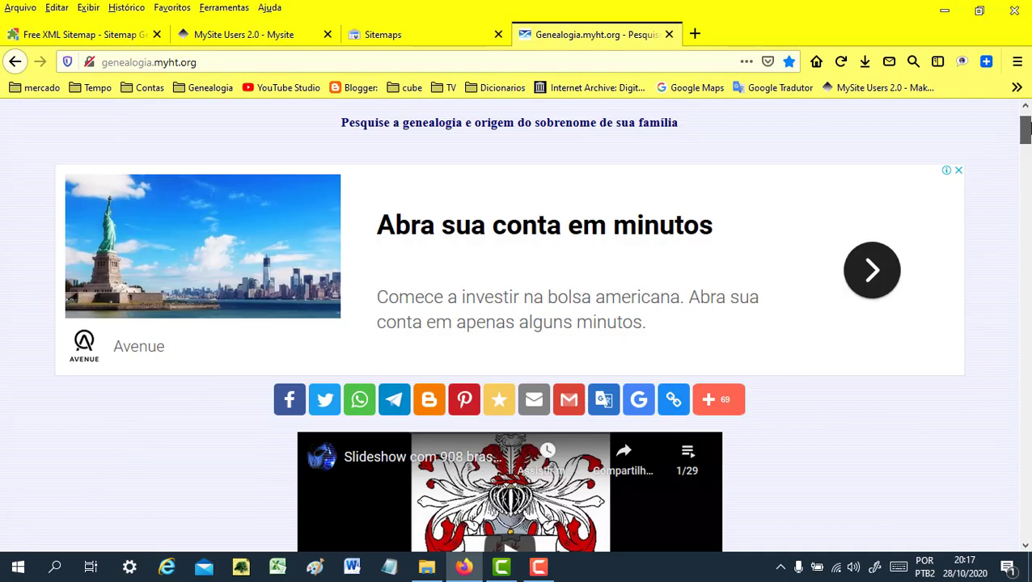
scroll(1025, 129, up, 1)
drag(621, 159, 415, 159)
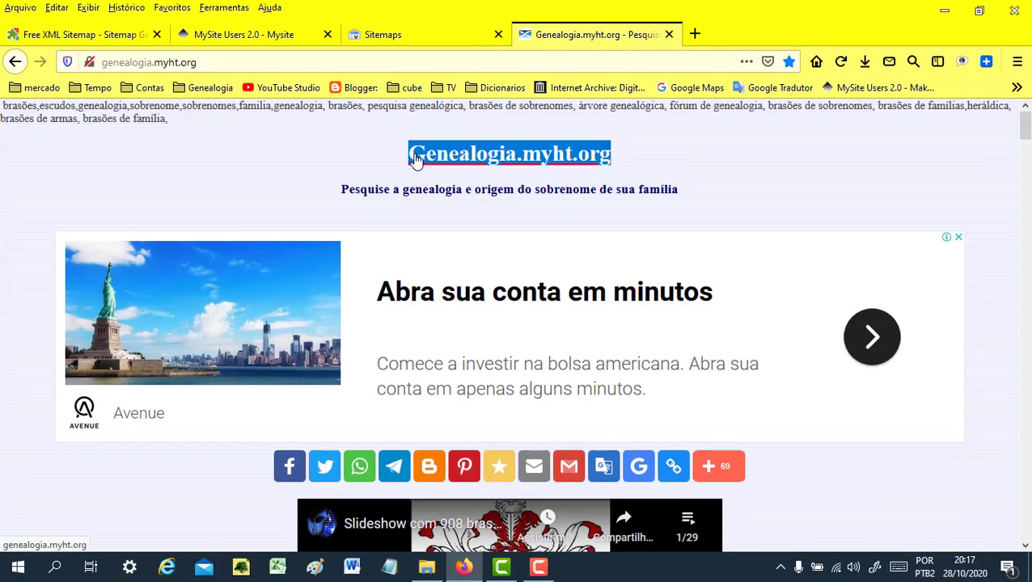
click(72, 37)
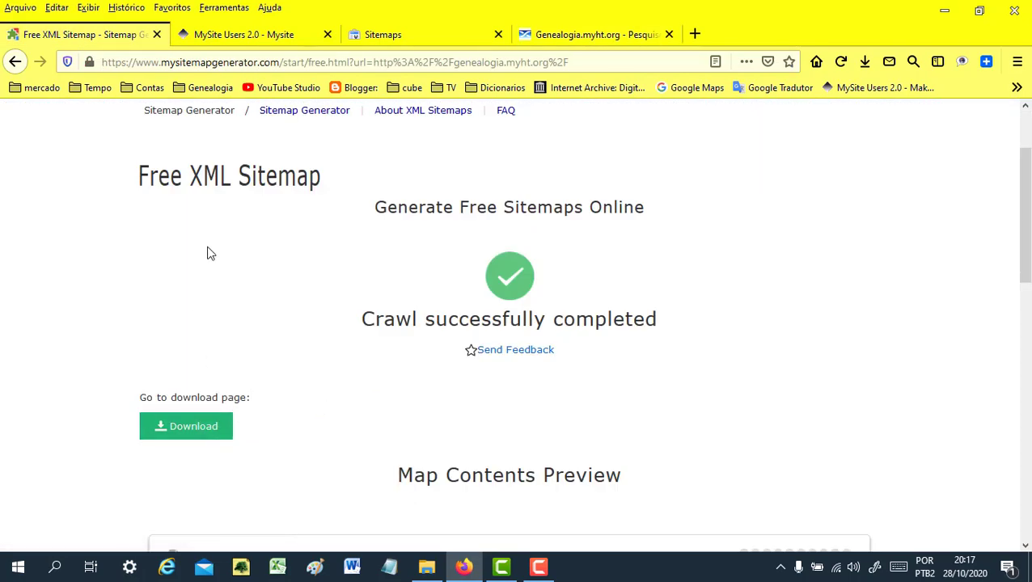
scroll(217, 260, up, 2)
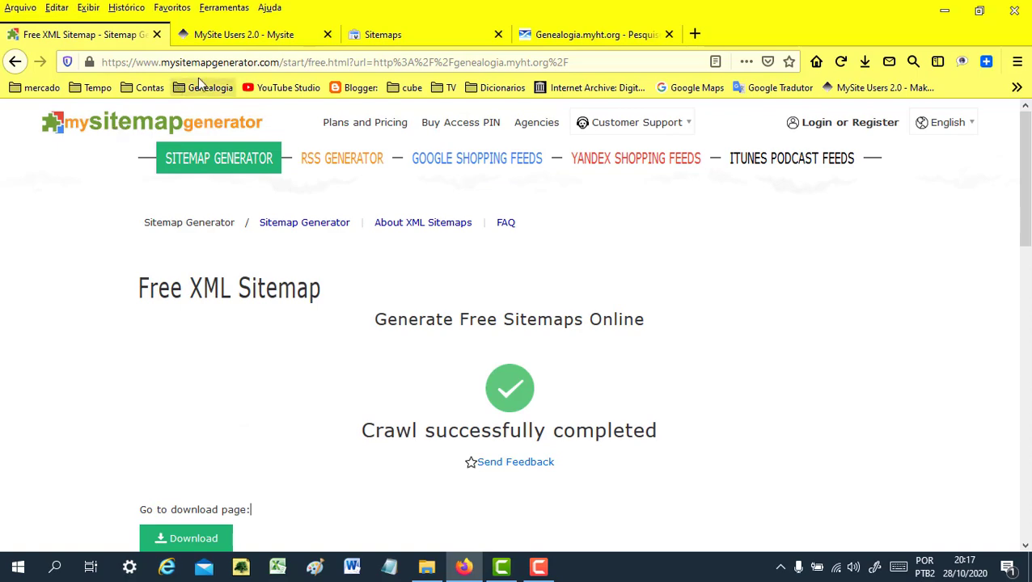
click(285, 63)
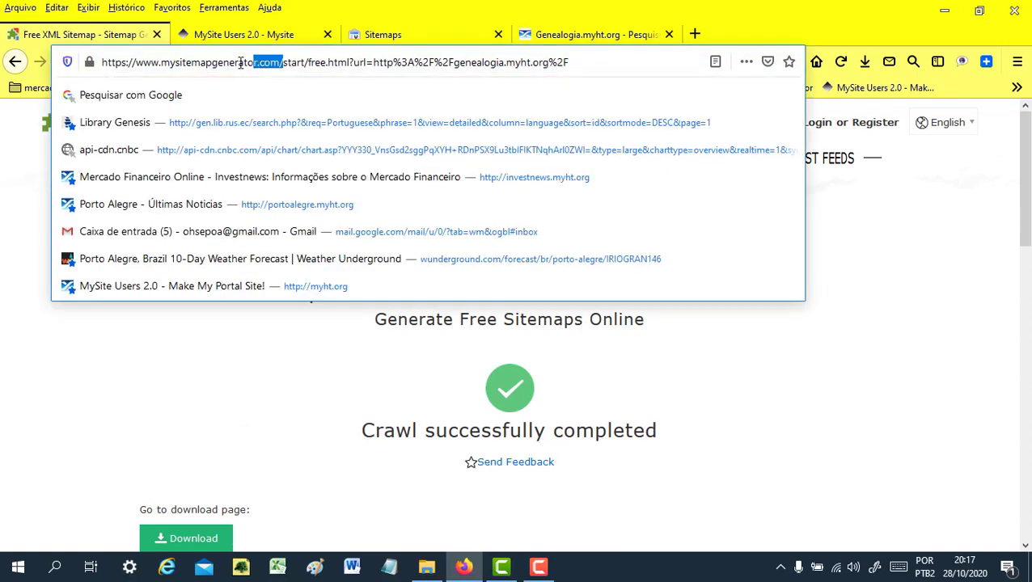
drag(241, 64, 171, 62)
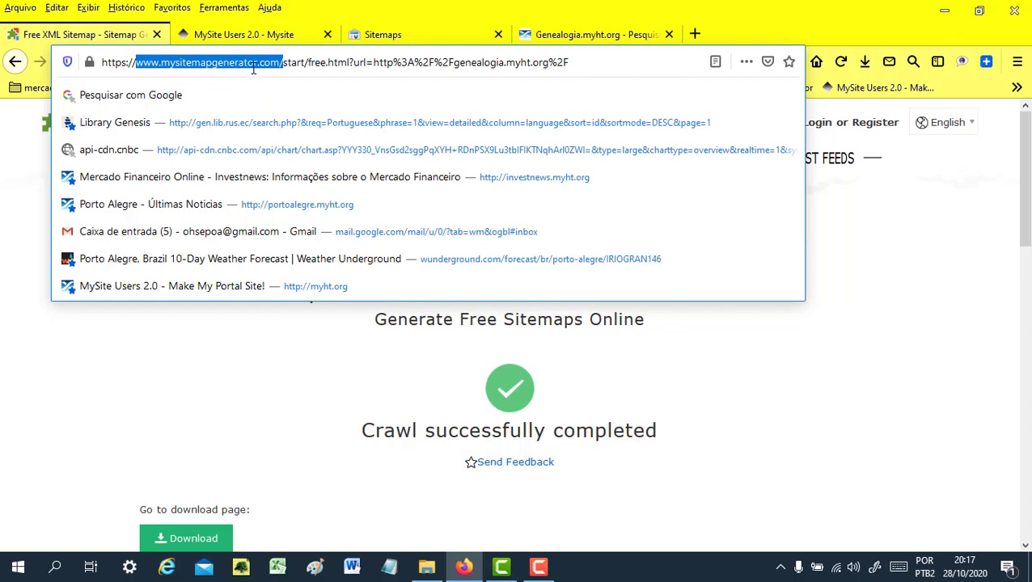
click(239, 414)
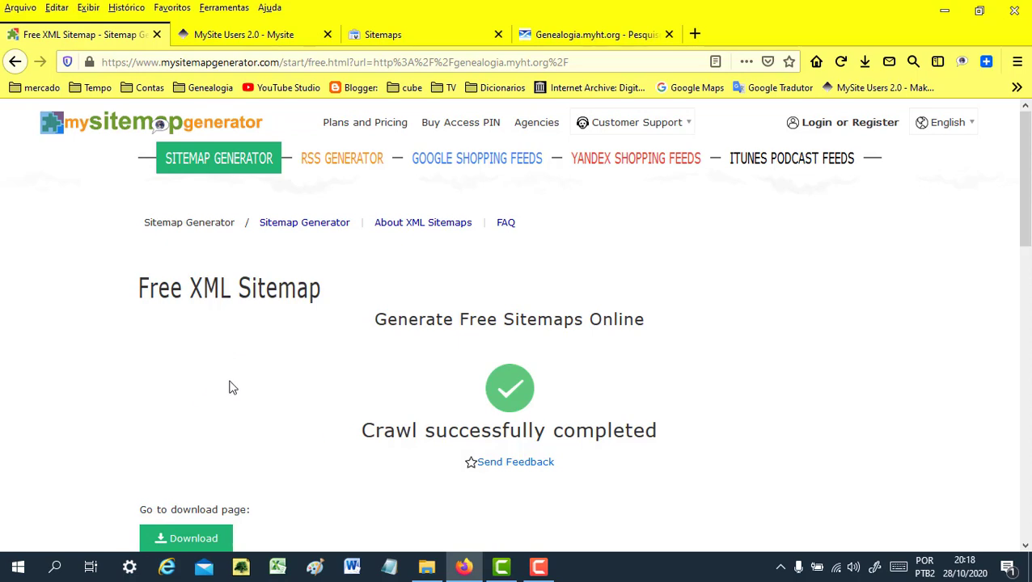
Download the generated sitemap 2399335_510.xml from its file download page and save it to the computer
scroll(234, 385, down, 3)
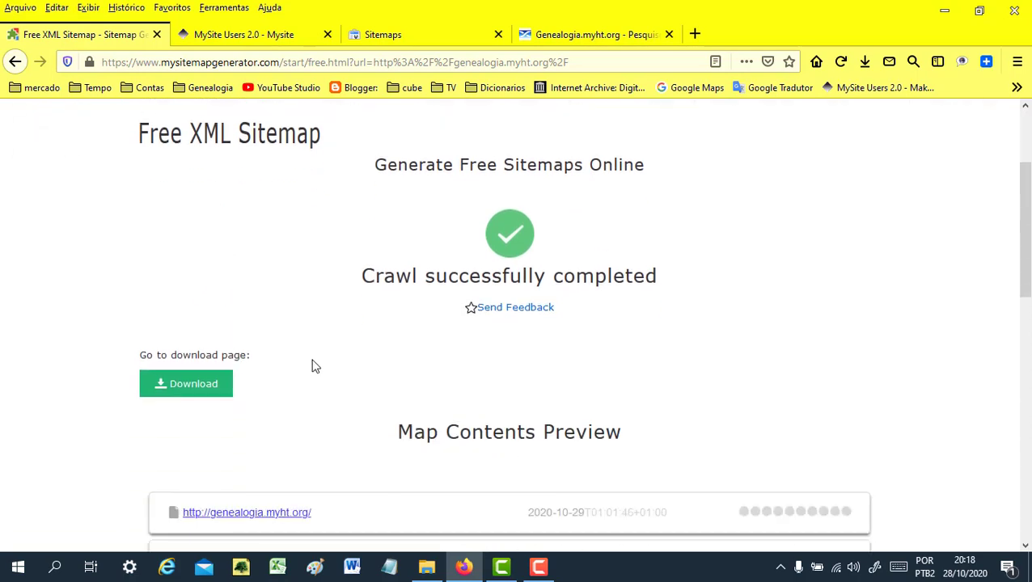
click(202, 392)
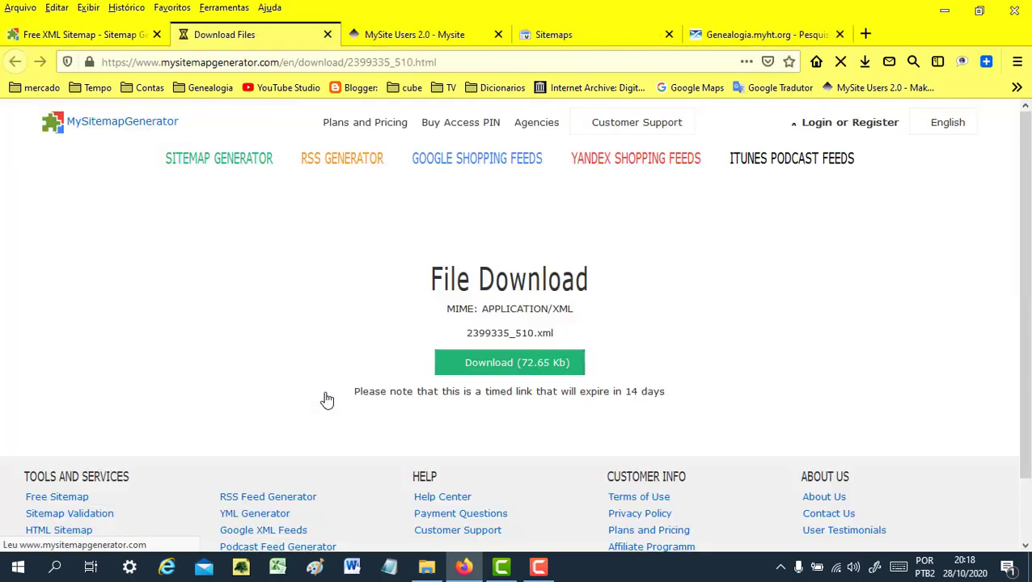
scroll(496, 320, down, 3)
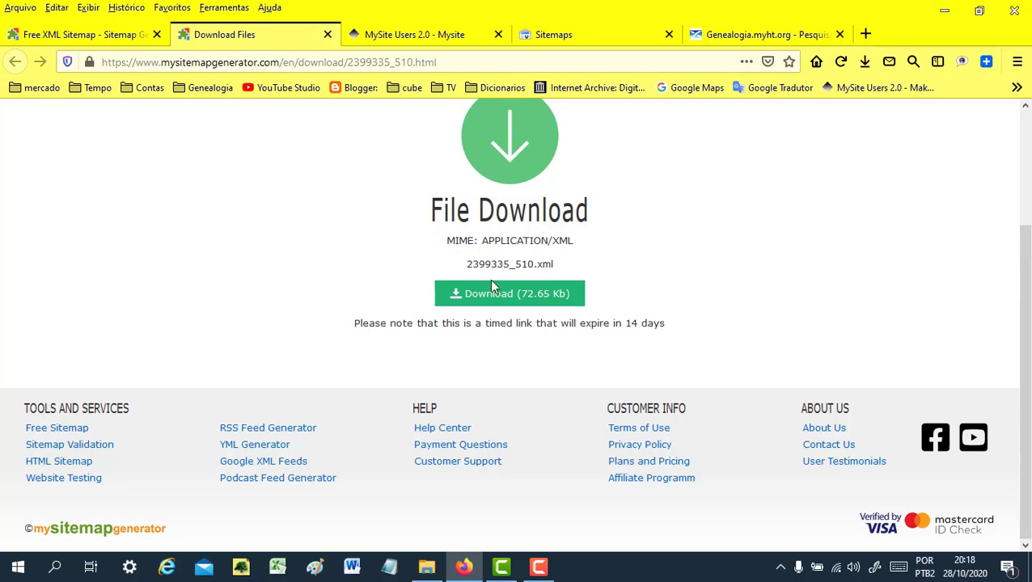
click(510, 308)
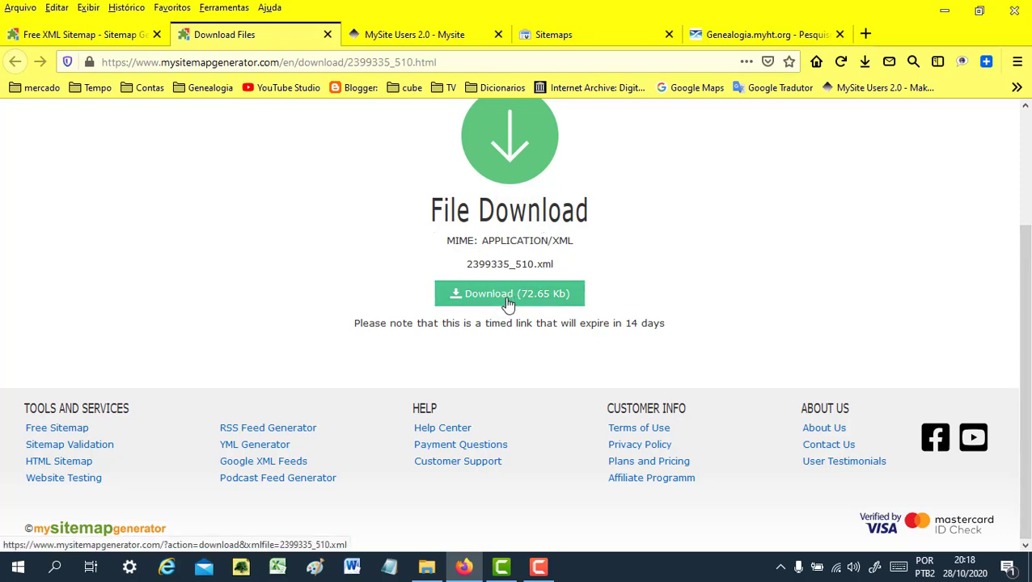
click(504, 304)
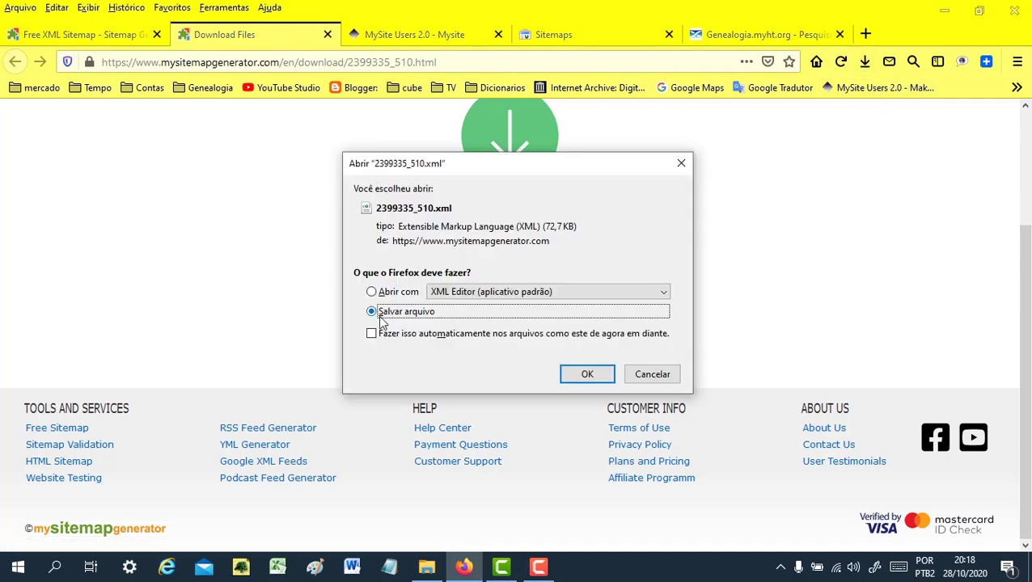
click(599, 380)
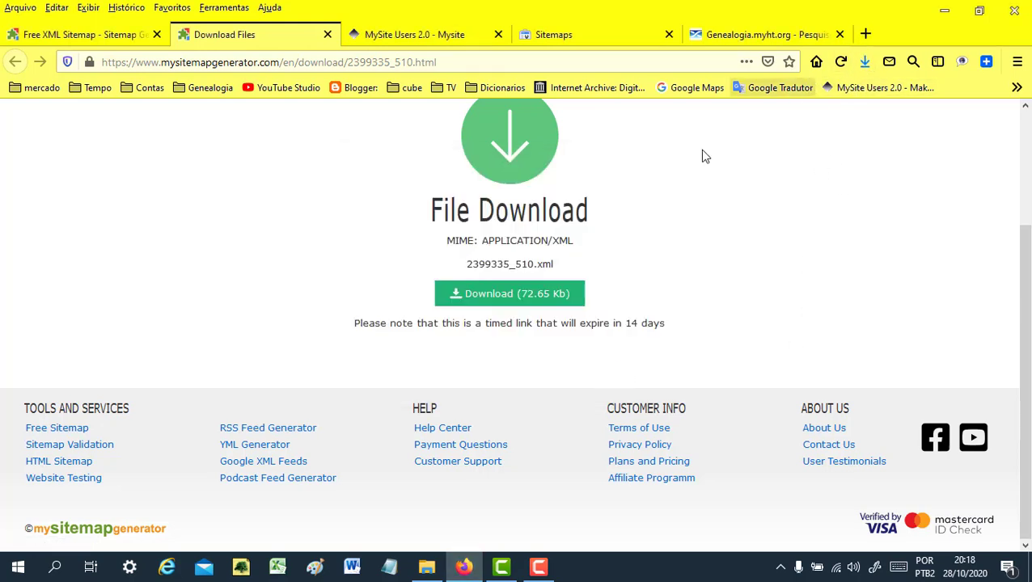
Locate 2399335_510.xml in the Downloads folder in File Explorer, then switch back to Firefox
click(431, 574)
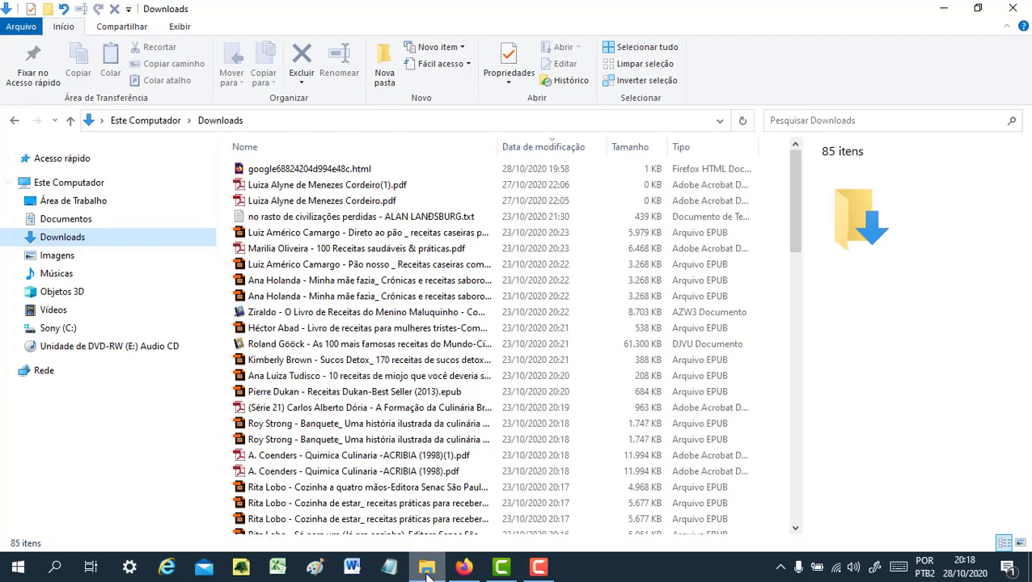
click(51, 236)
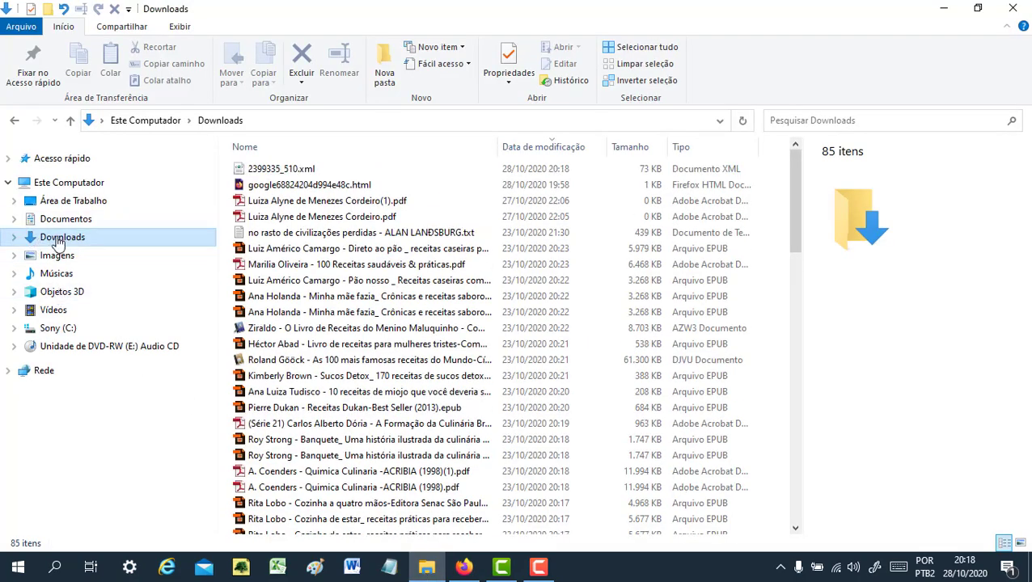
click(296, 174)
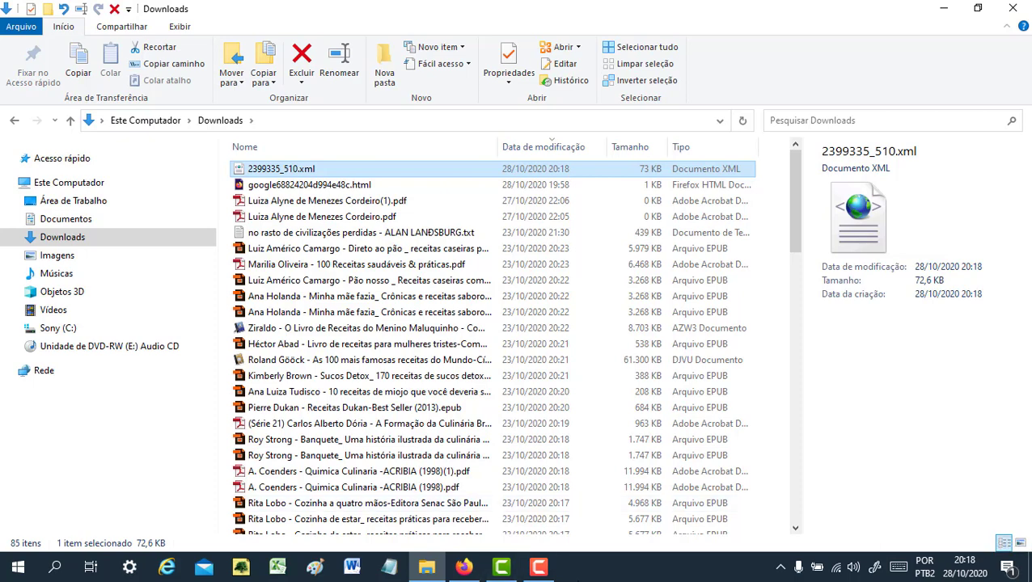
click(462, 570)
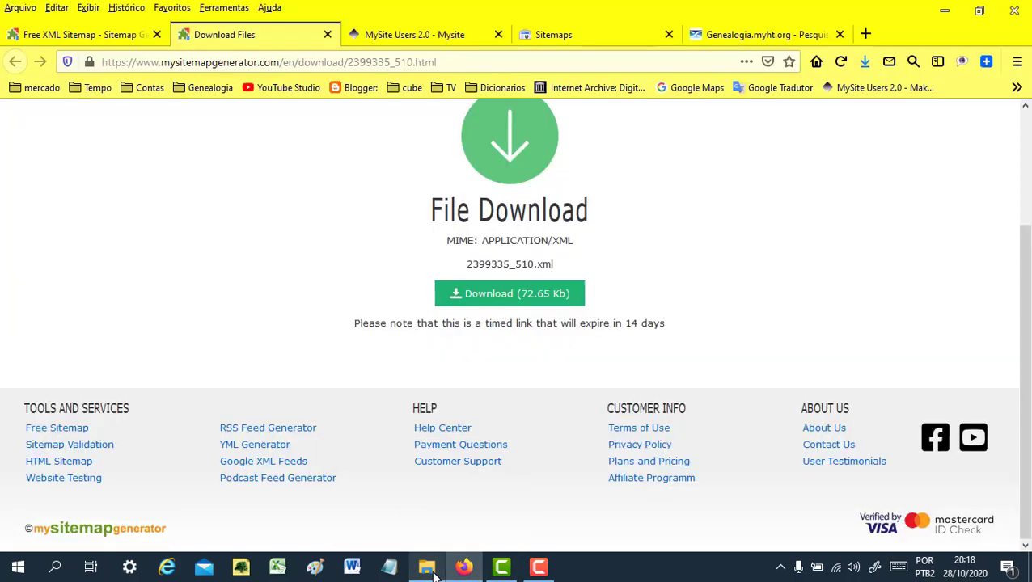
Upload 2399335_510.xml from the Downloads folder to the html folder of genealogia.myht.org in MySite
click(429, 36)
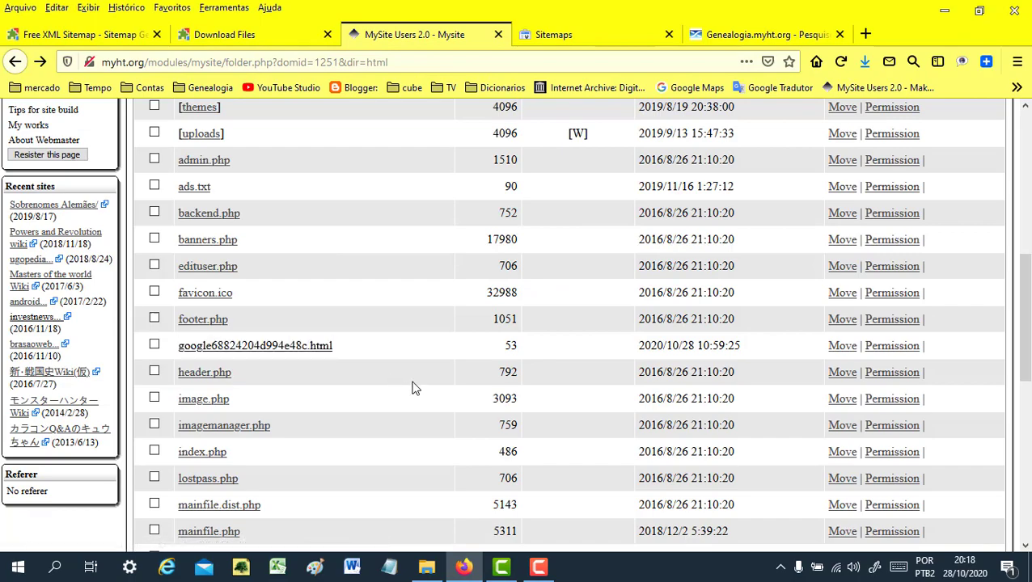
scroll(409, 385, down, 1)
scroll(409, 386, down, 3)
scroll(405, 386, up, 6)
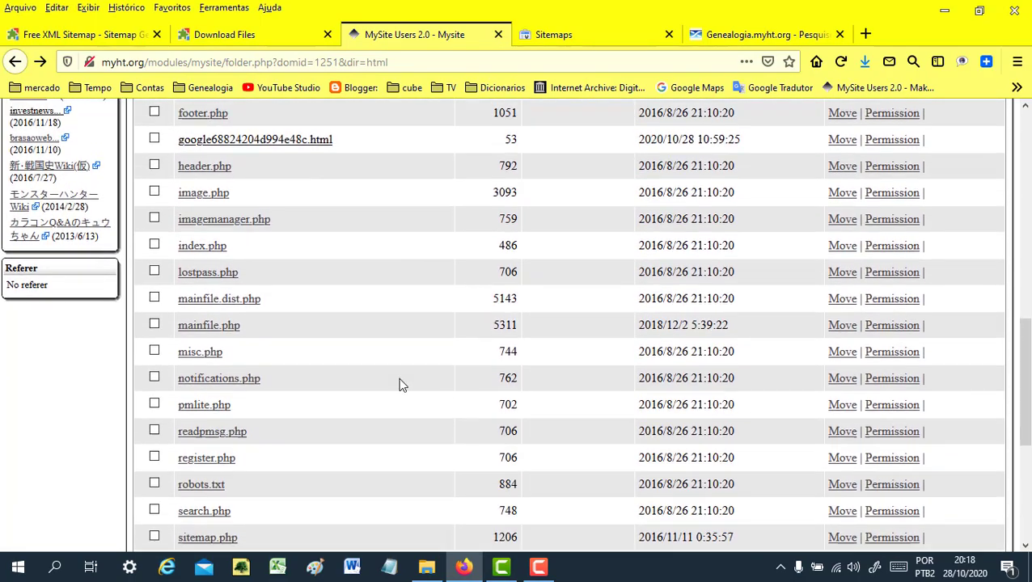
scroll(395, 377, up, 6)
scroll(395, 378, down, 3)
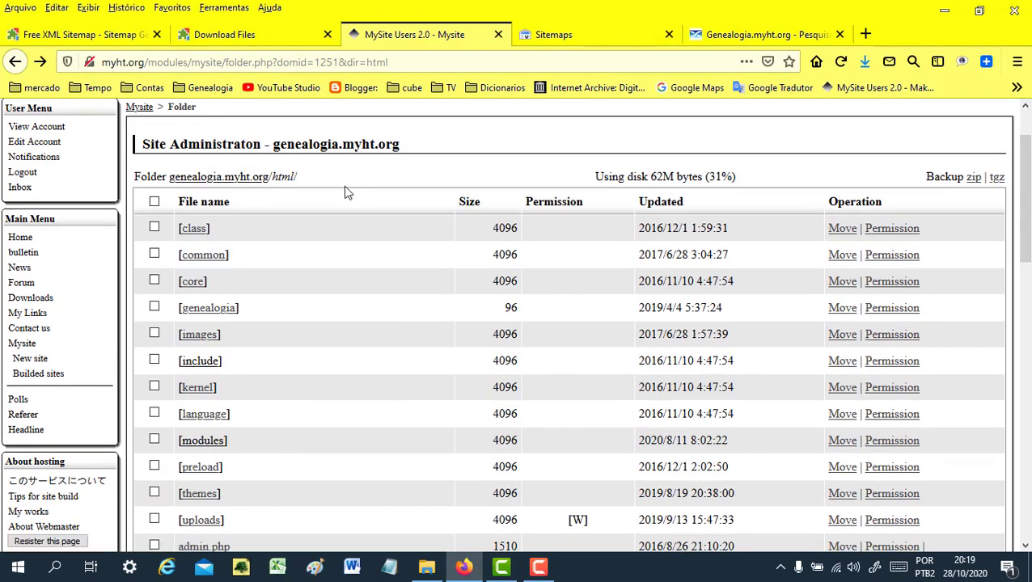
scroll(353, 300, down, 7)
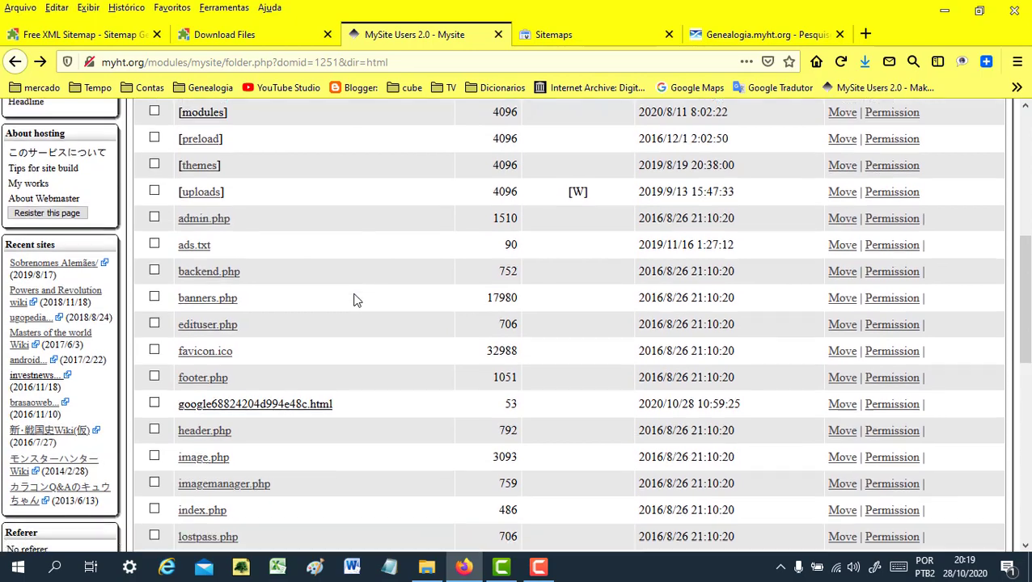
scroll(349, 312, down, 4)
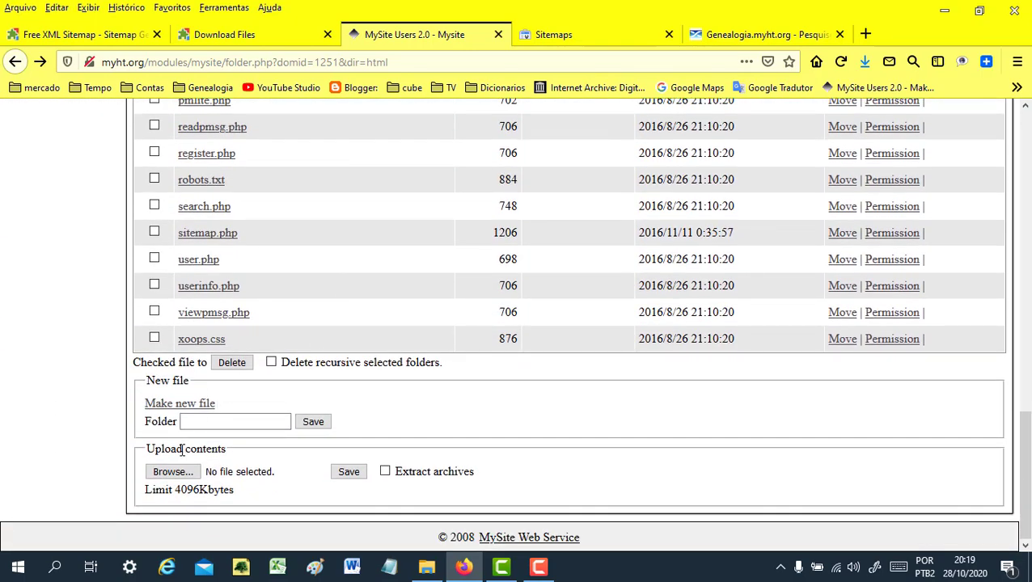
click(173, 471)
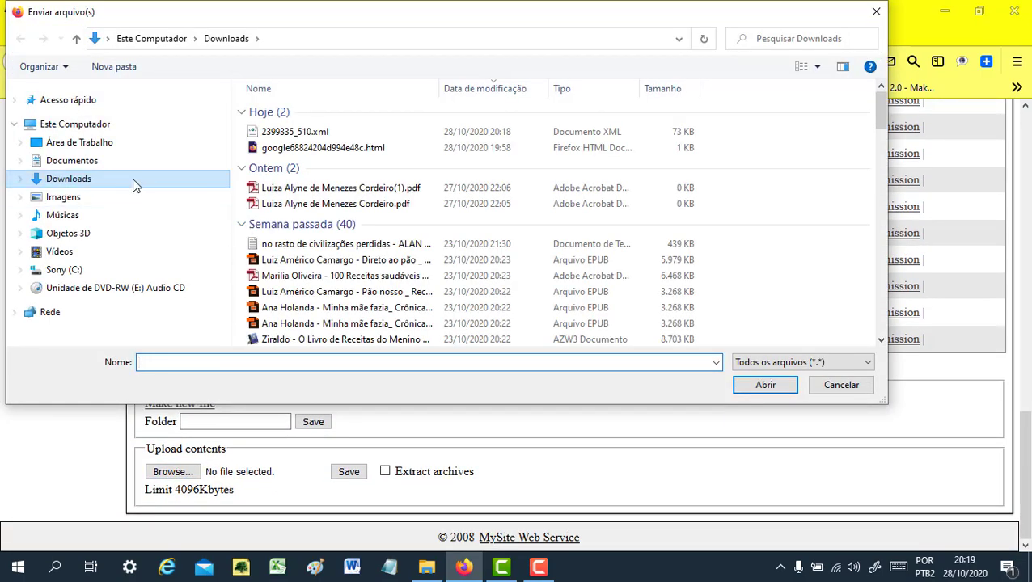
click(71, 185)
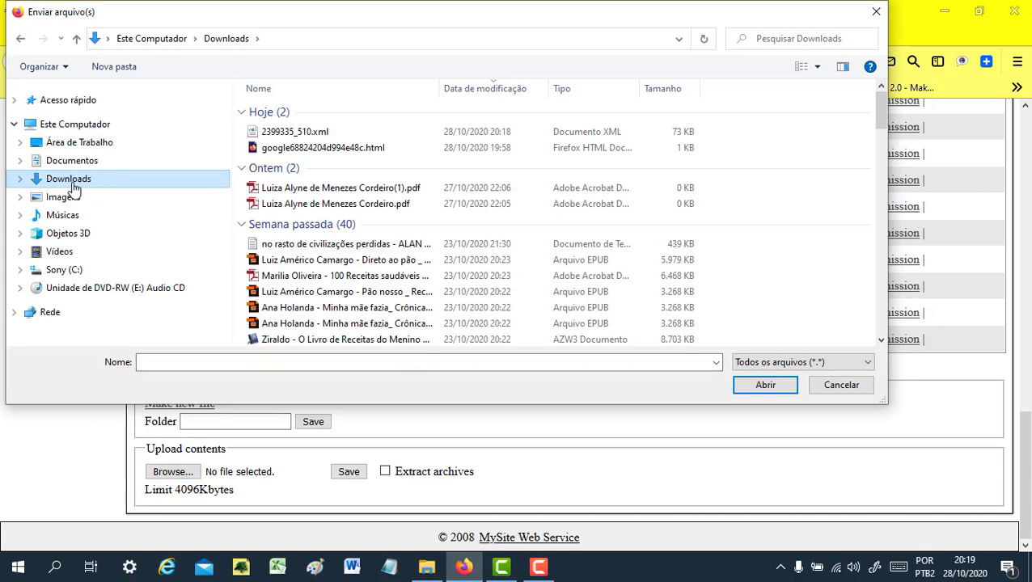
double_click(338, 133)
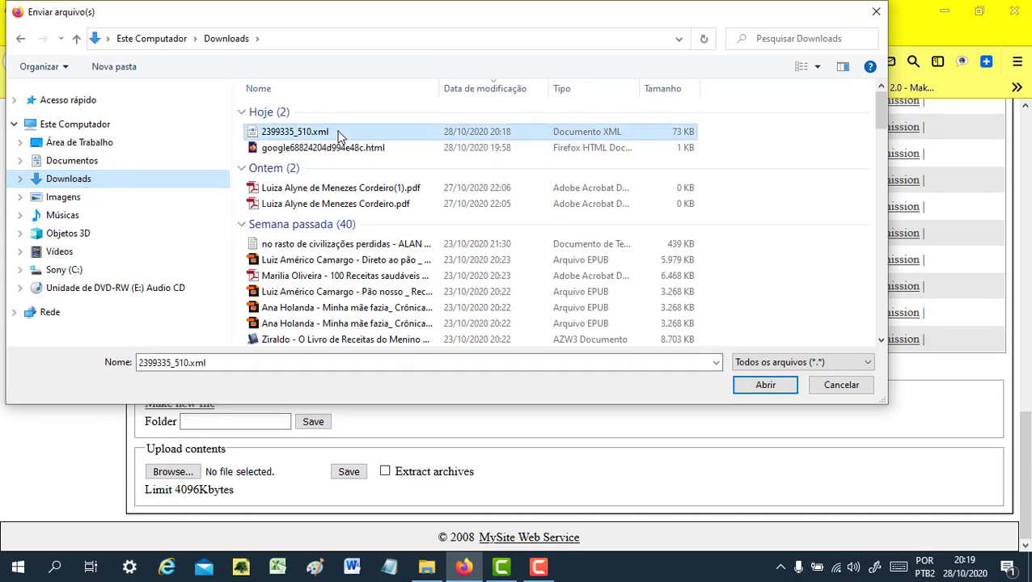
click(349, 473)
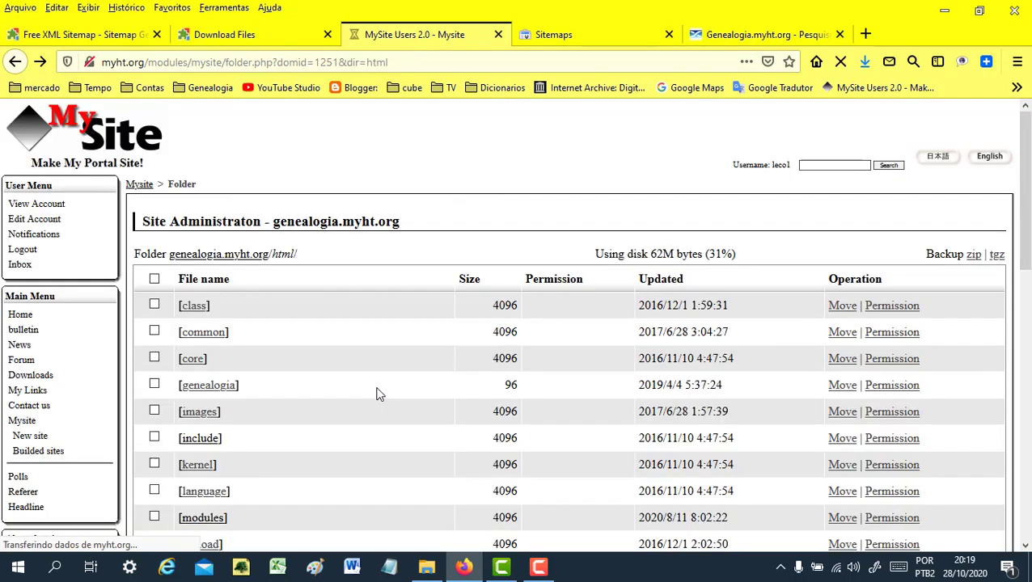
Open the uploaded XML file in the html folder, copy its stored file name and return to the folder listing
scroll(348, 394, down, 10)
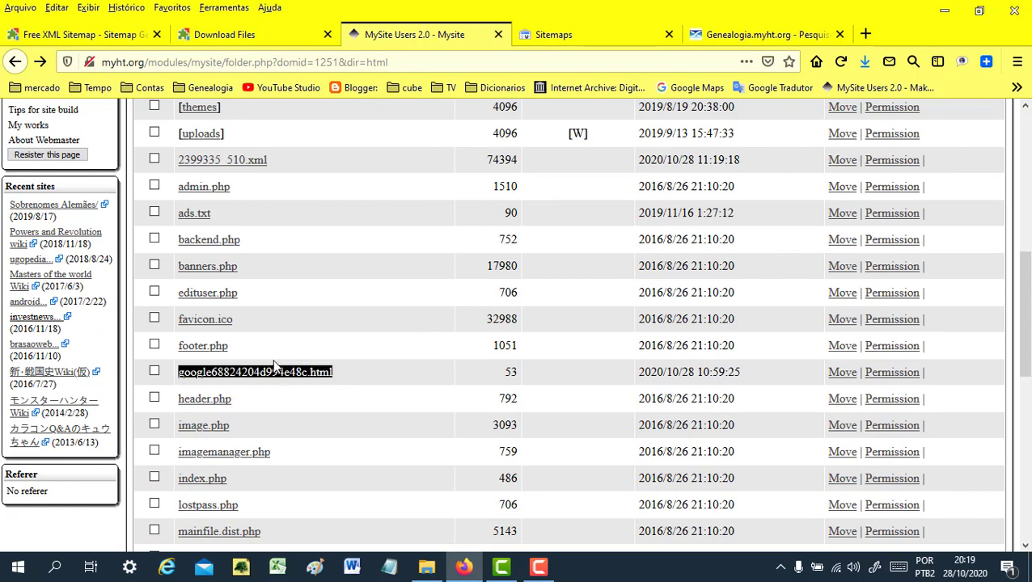
scroll(247, 306, up, 3)
triple_click(218, 317)
click(218, 319)
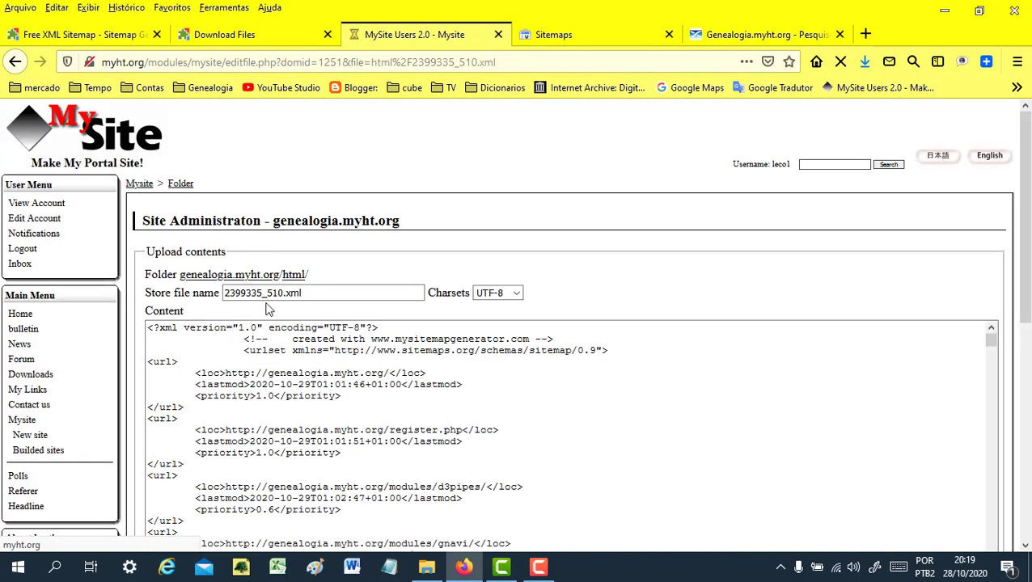
drag(300, 292, 216, 294)
key(ctrl+c)
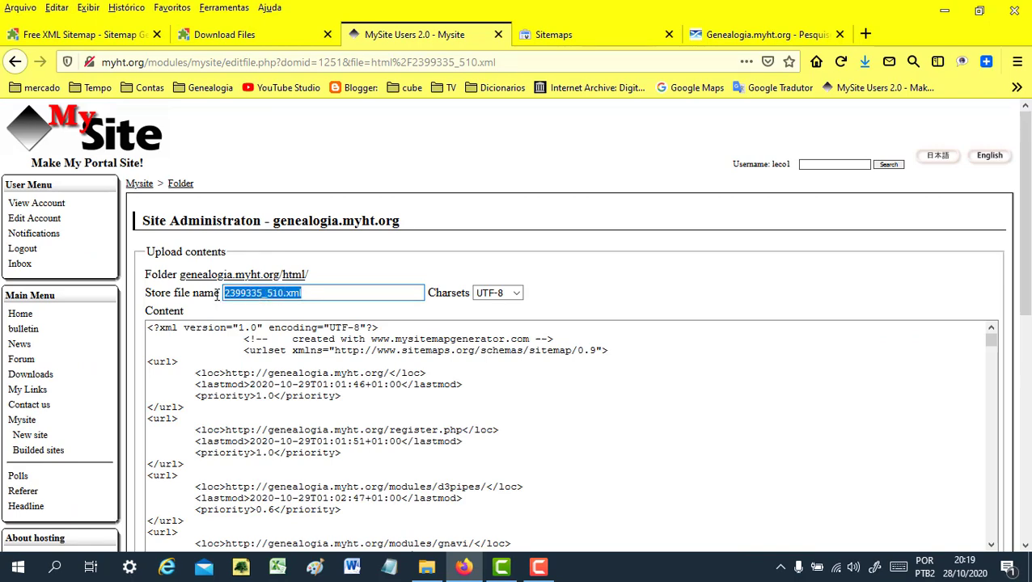
right_click(260, 295)
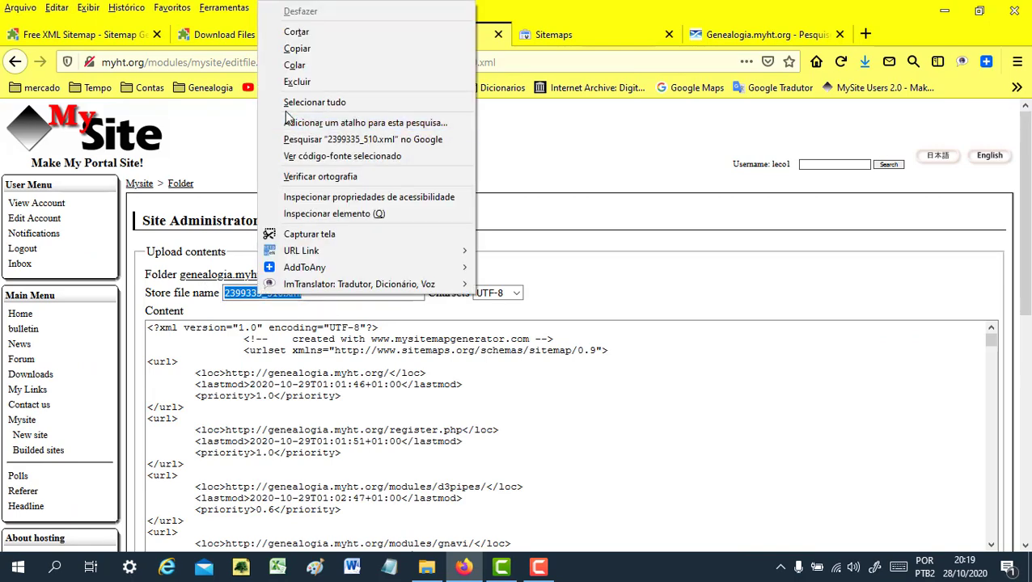
click(297, 48)
click(16, 68)
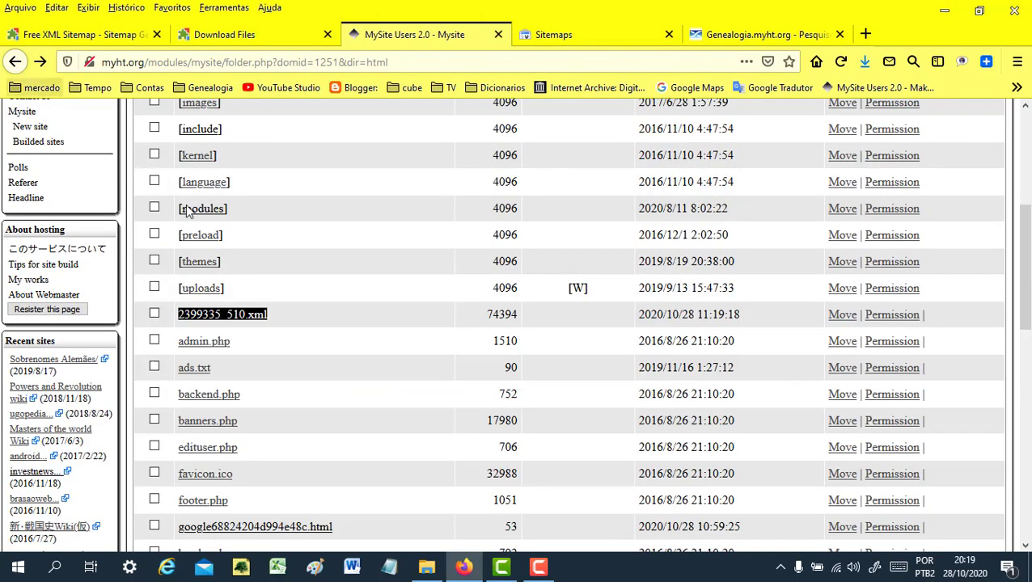
Enter the copied name 2399335_510.xml as the new sitemap URL on the Search Console Sitemaps page
scroll(316, 341, up, 5)
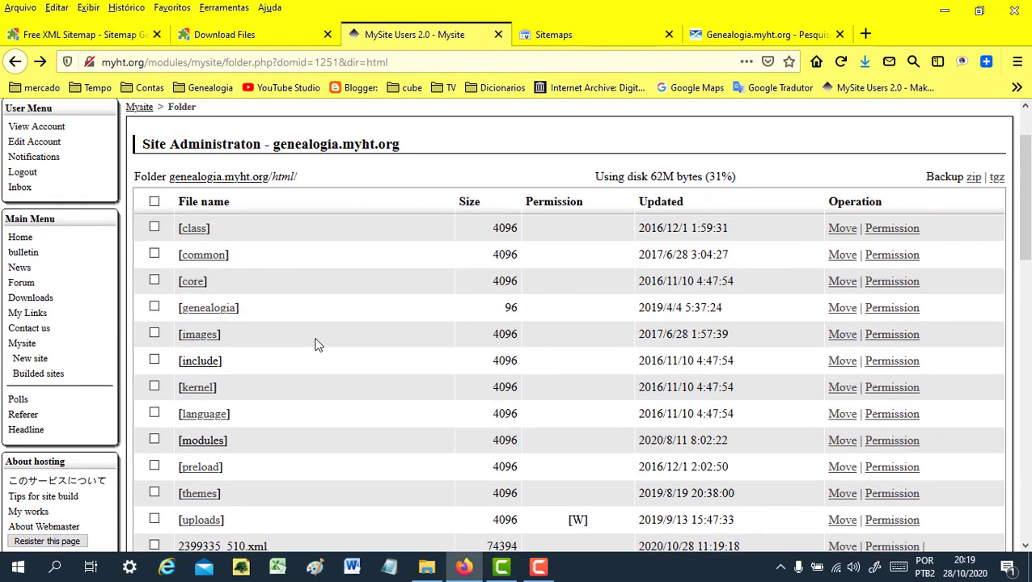
scroll(332, 332, down, 2)
click(639, 34)
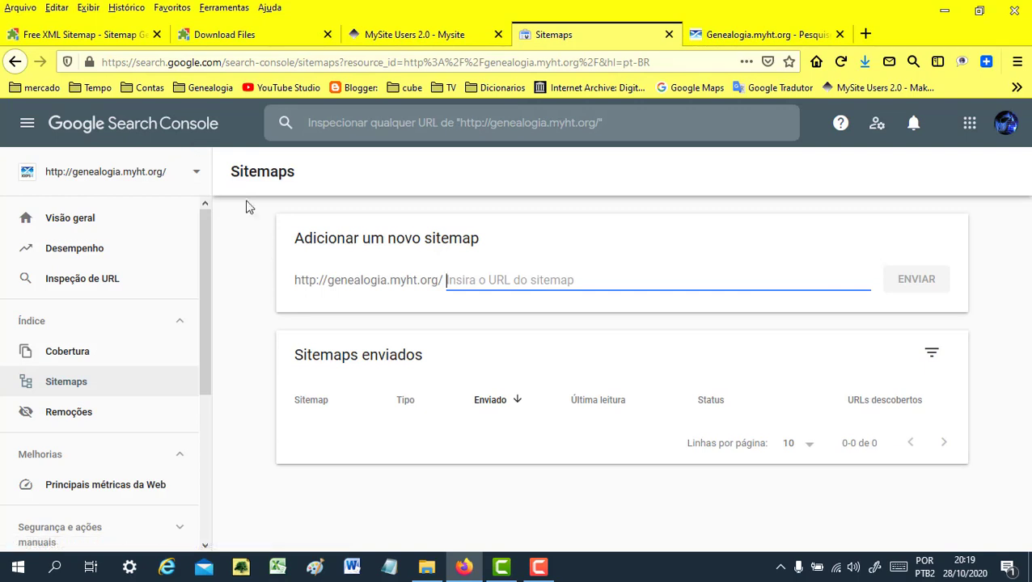
right_click(478, 279)
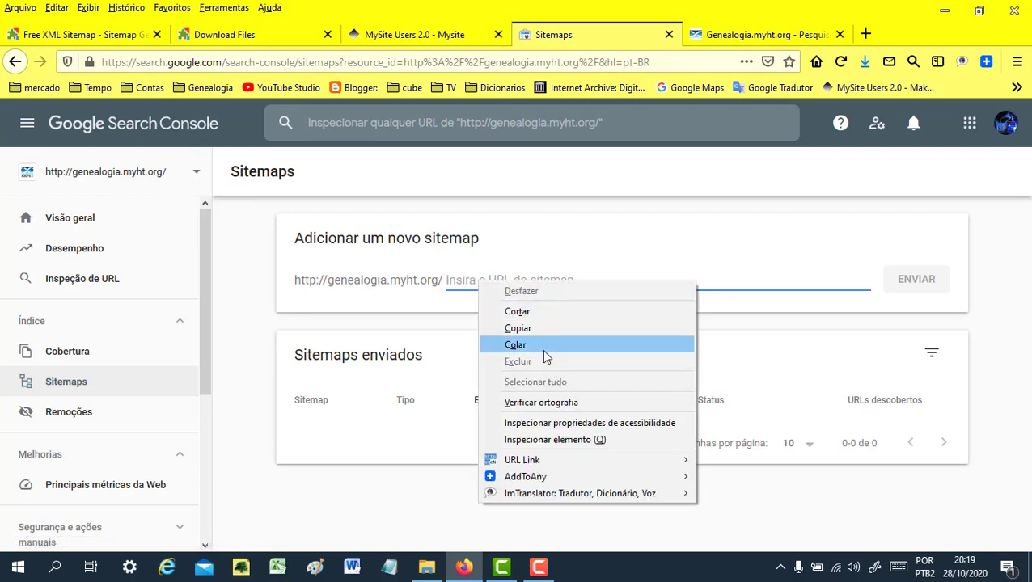
click(542, 346)
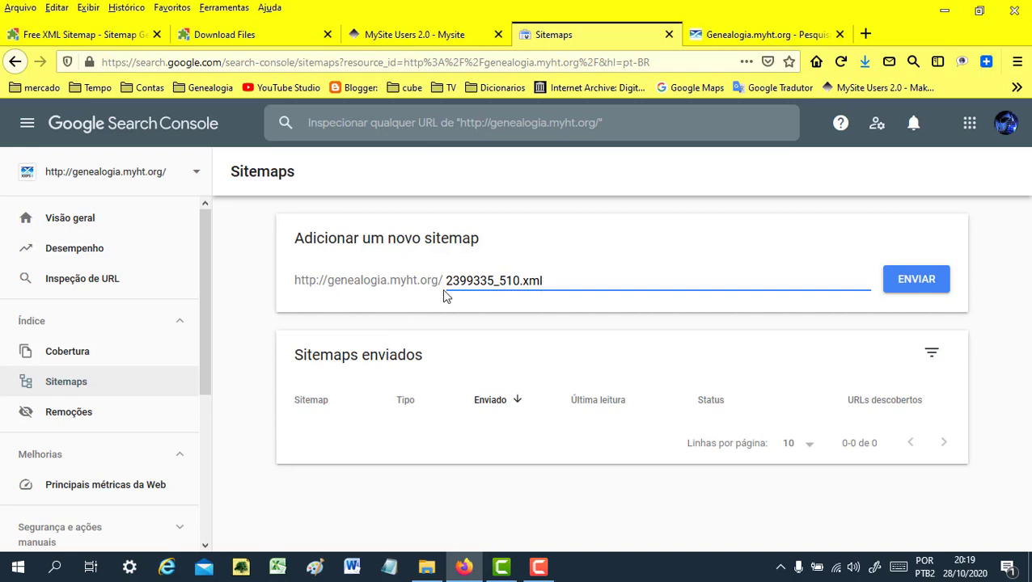
Recheck the XML file in the site's html folder, then submit the 2399335_510.xml sitemap in Search Console
click(432, 36)
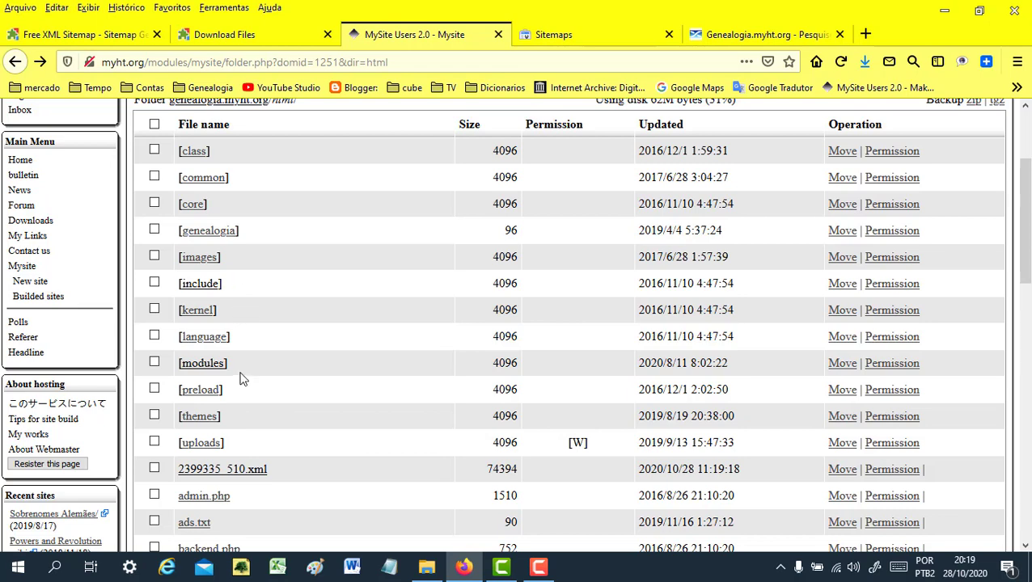
scroll(243, 379, down, 3)
drag(231, 317, 479, 393)
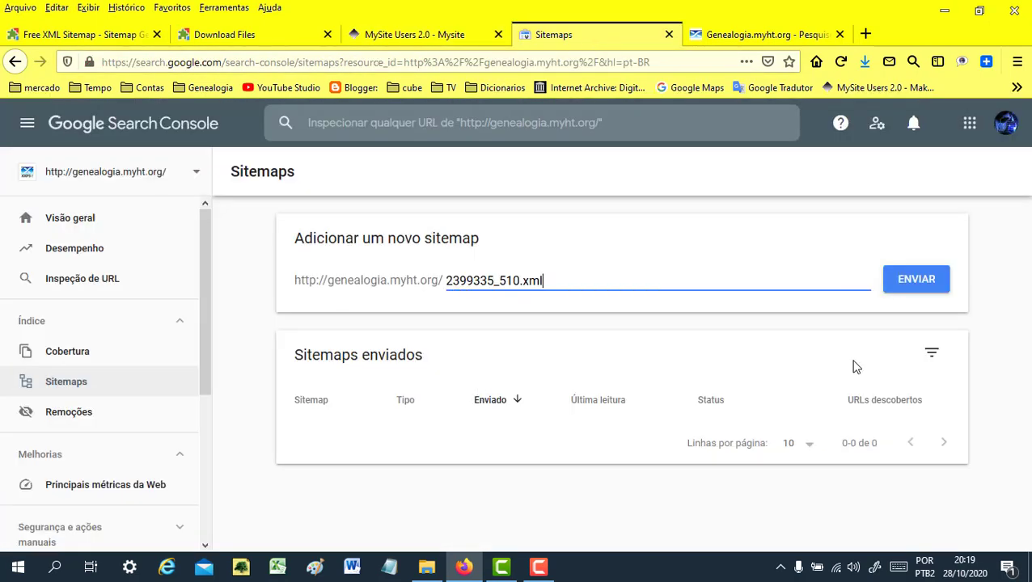
click(909, 285)
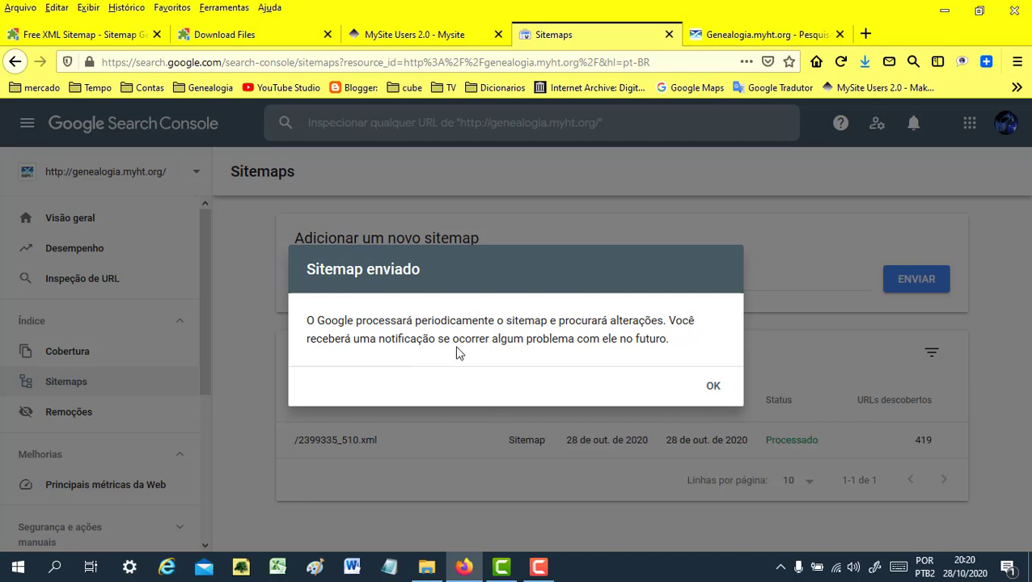
Dismiss the submission confirmation, view the details of the /2399335_510.xml sitemap and return to the Sitemaps list
click(713, 389)
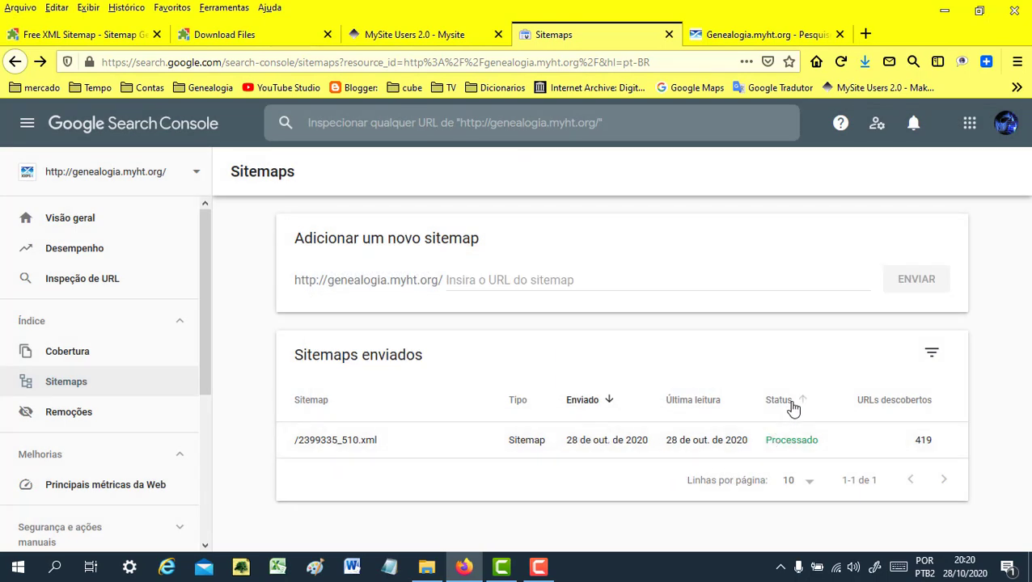
click(556, 451)
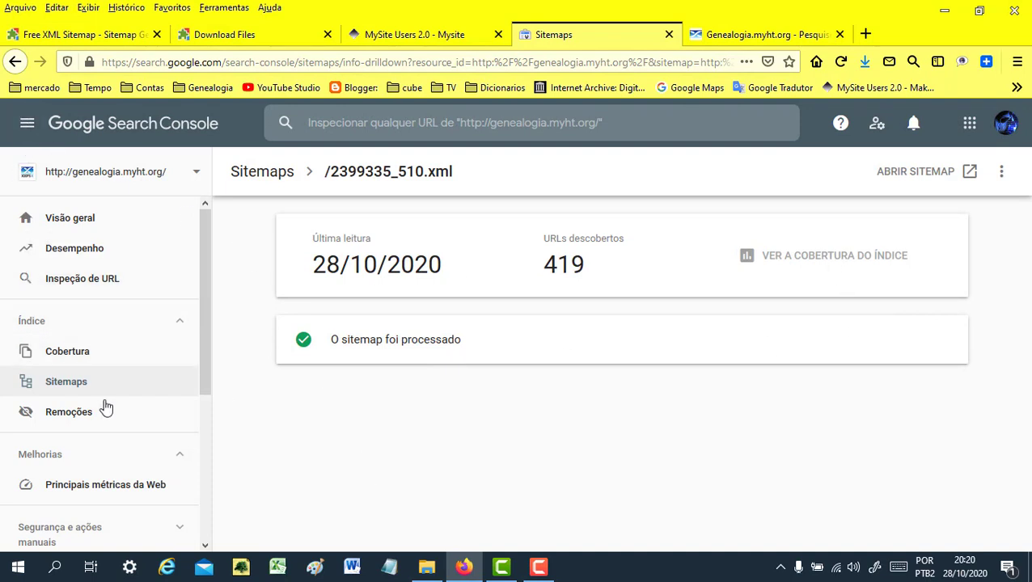
click(83, 389)
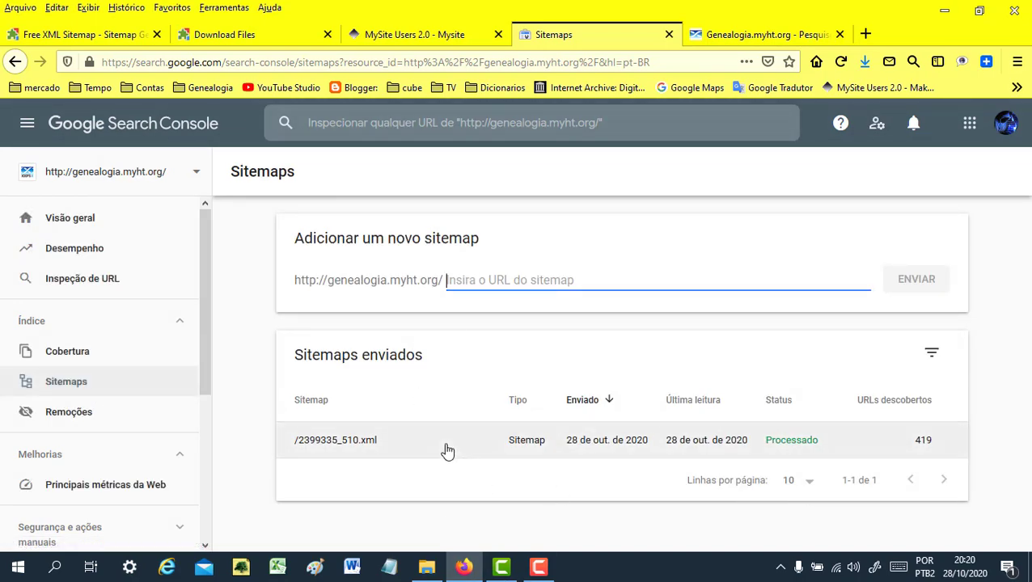
Open the Notícias page from the main menu of genealogia.myht.org and review its feed channels and latest records
click(816, 34)
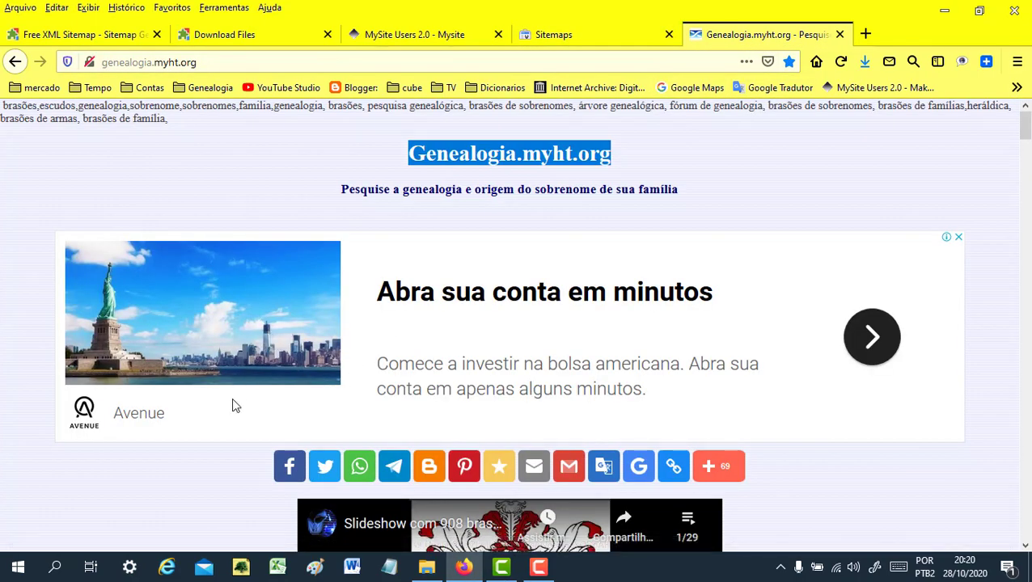
scroll(233, 406, down, 15)
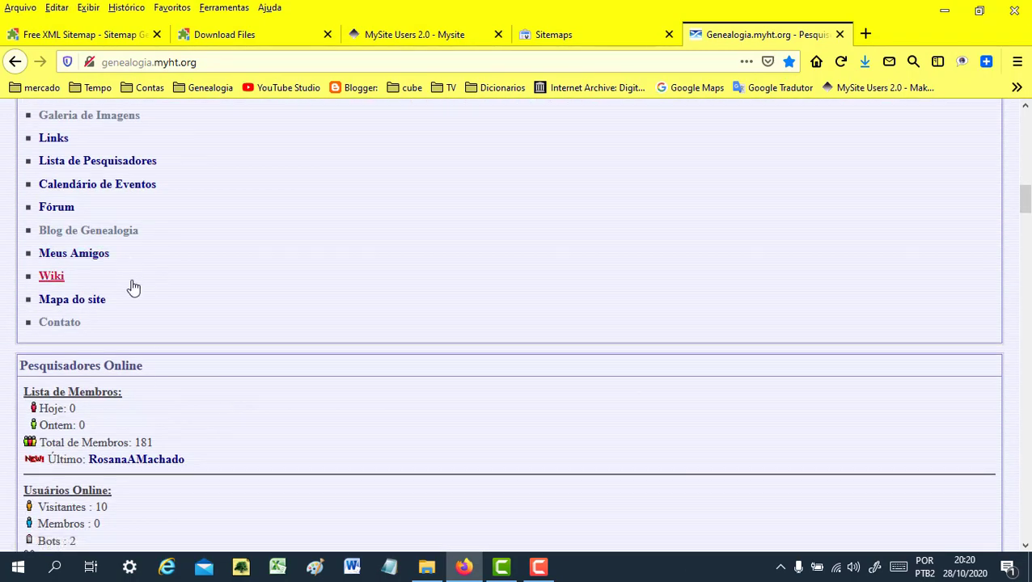
scroll(137, 324, up, 2)
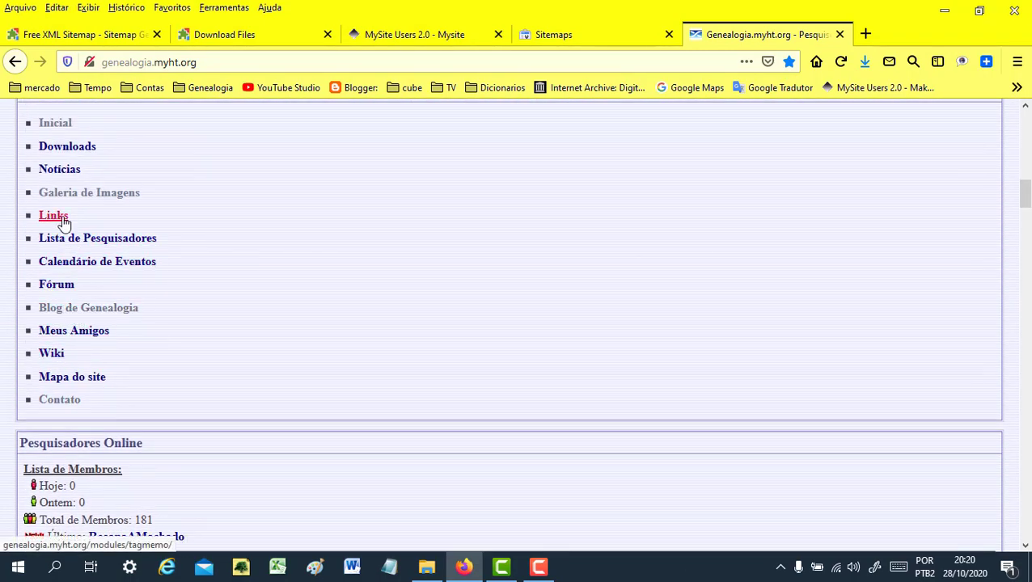
click(49, 171)
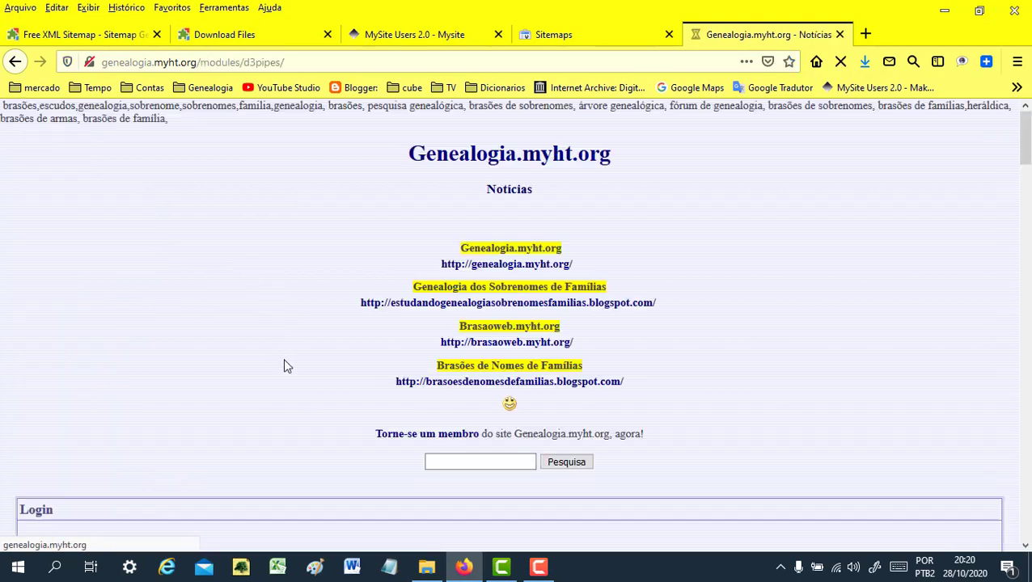
scroll(283, 358, down, 15)
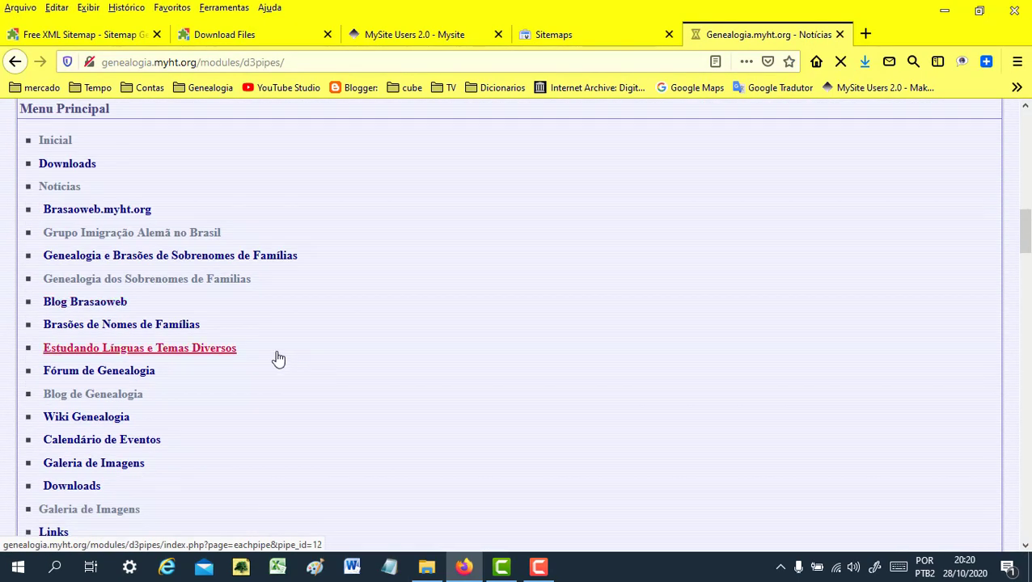
scroll(272, 358, down, 12)
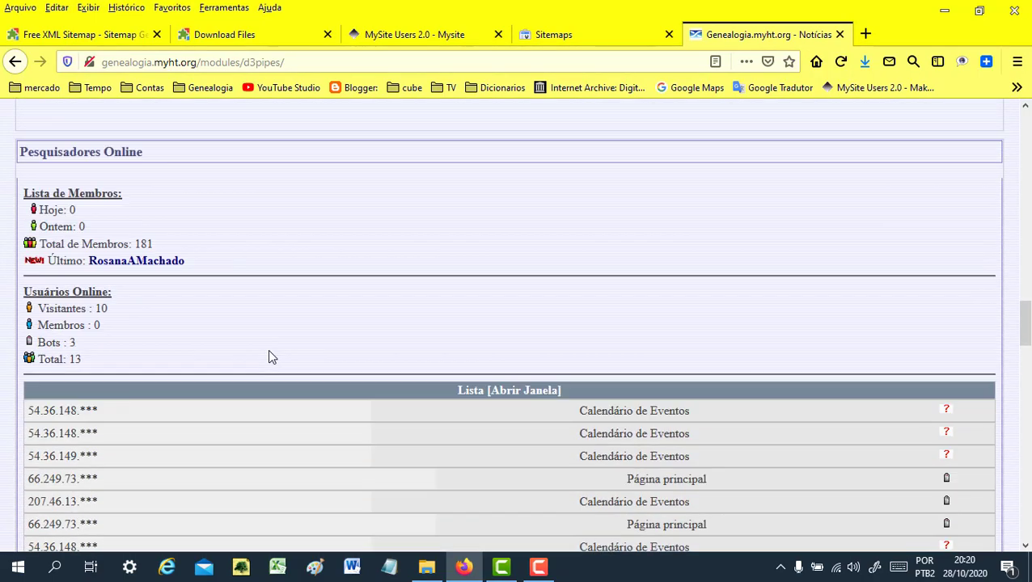
scroll(270, 356, down, 10)
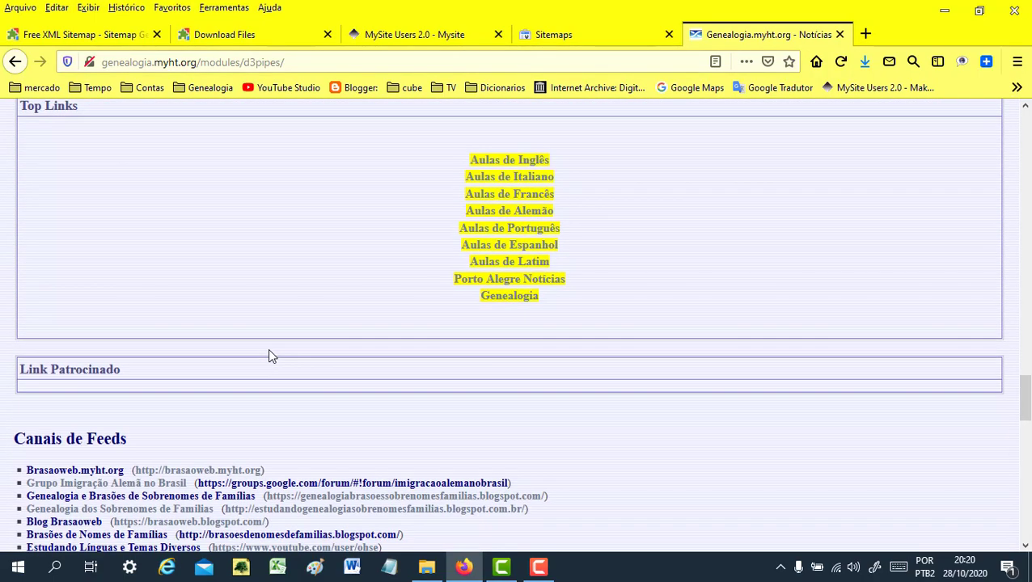
scroll(270, 356, down, 5)
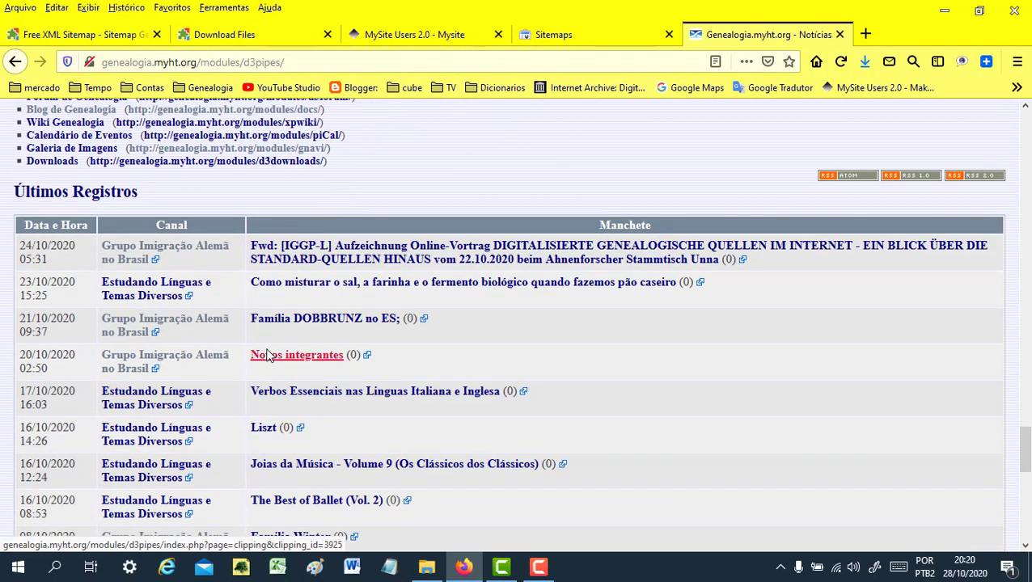
scroll(270, 356, up, 20)
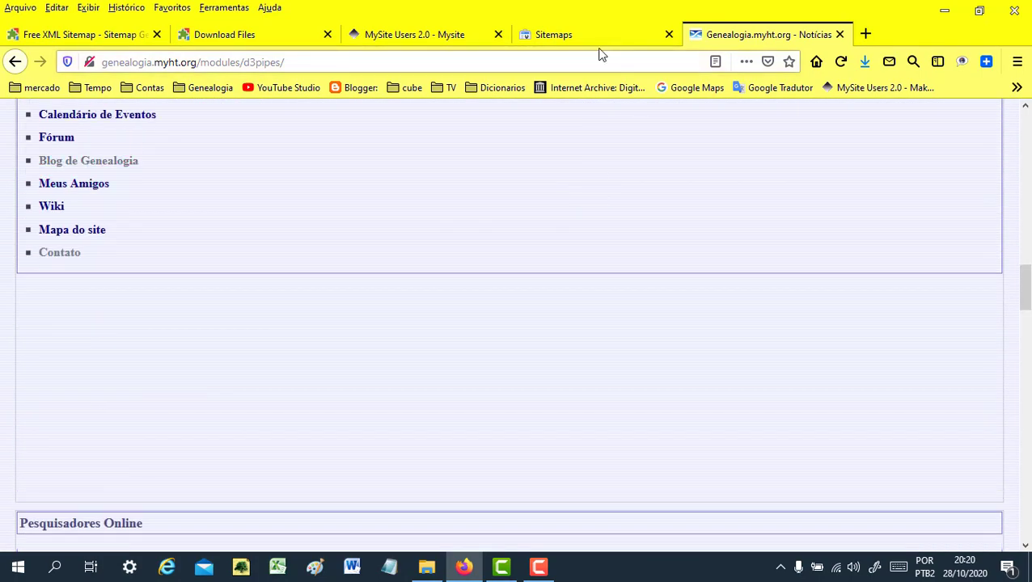
Check the submitted sitemaps list in Search Console, then look over the whole Notícias page of the site again
click(586, 36)
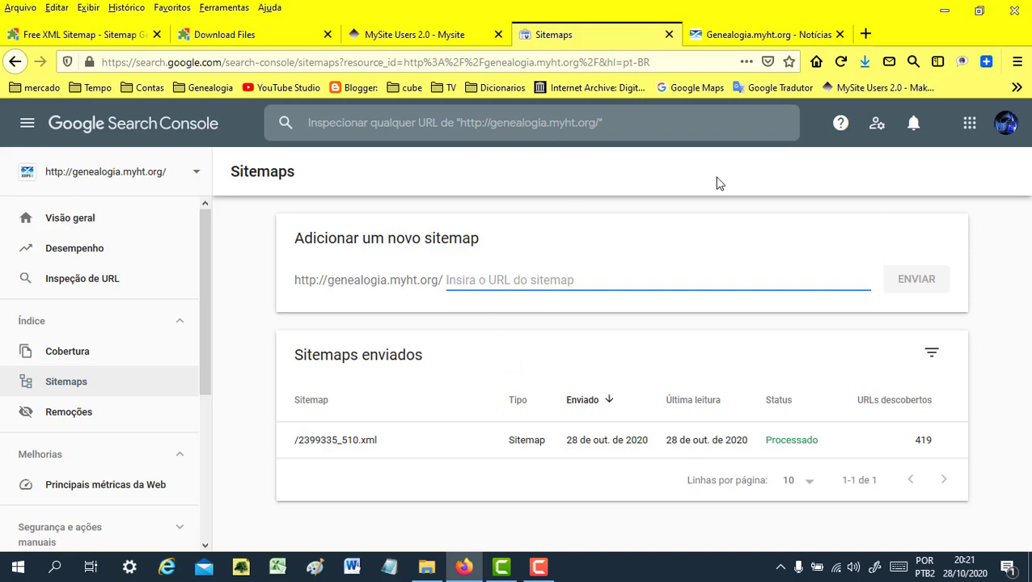
click(750, 35)
scroll(389, 372, up, 10)
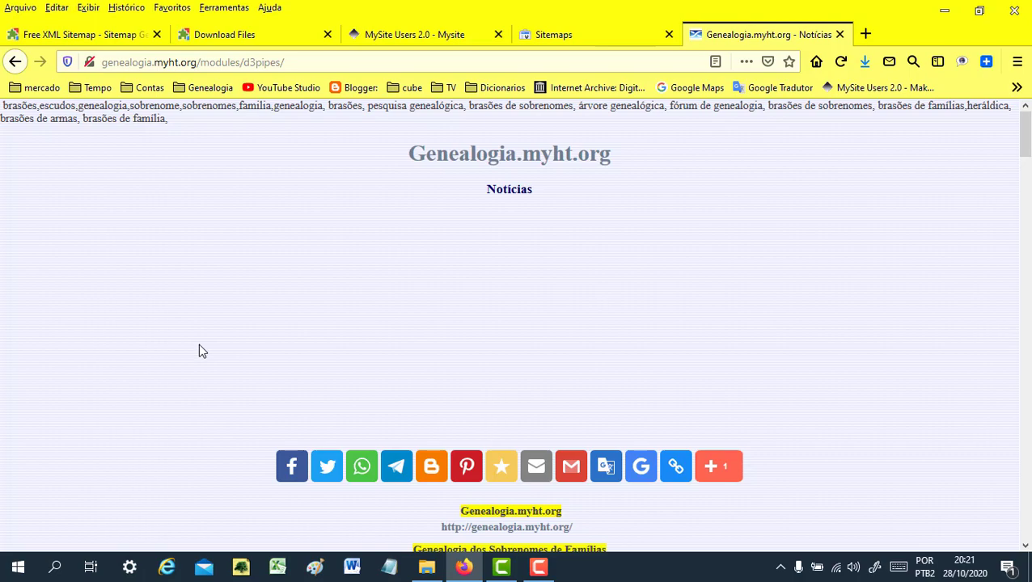
scroll(941, 350, down, 7)
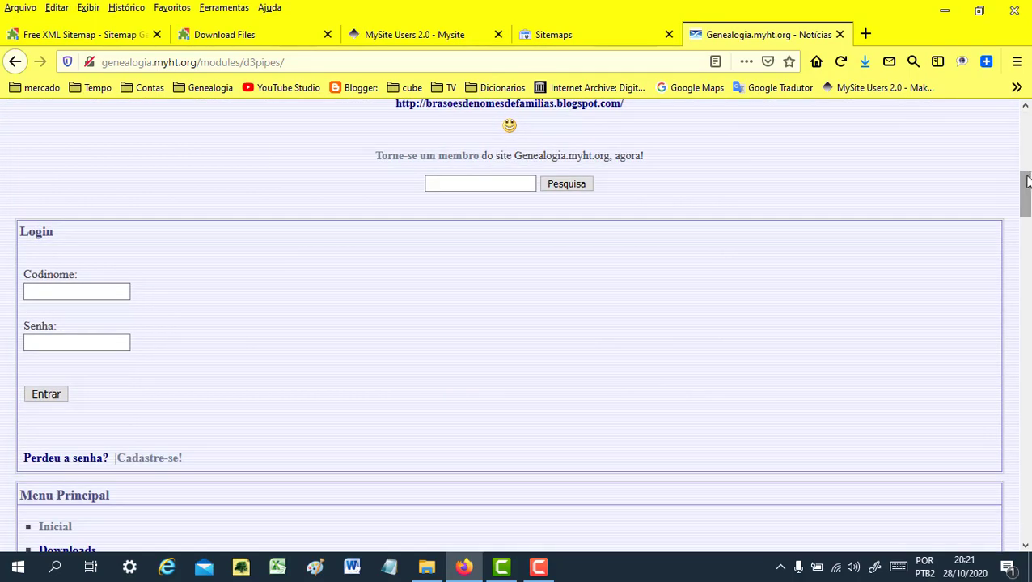
scroll(517, 324, down, 15)
drag(1026, 521, 1026, 106)
scroll(422, 283, up, 1)
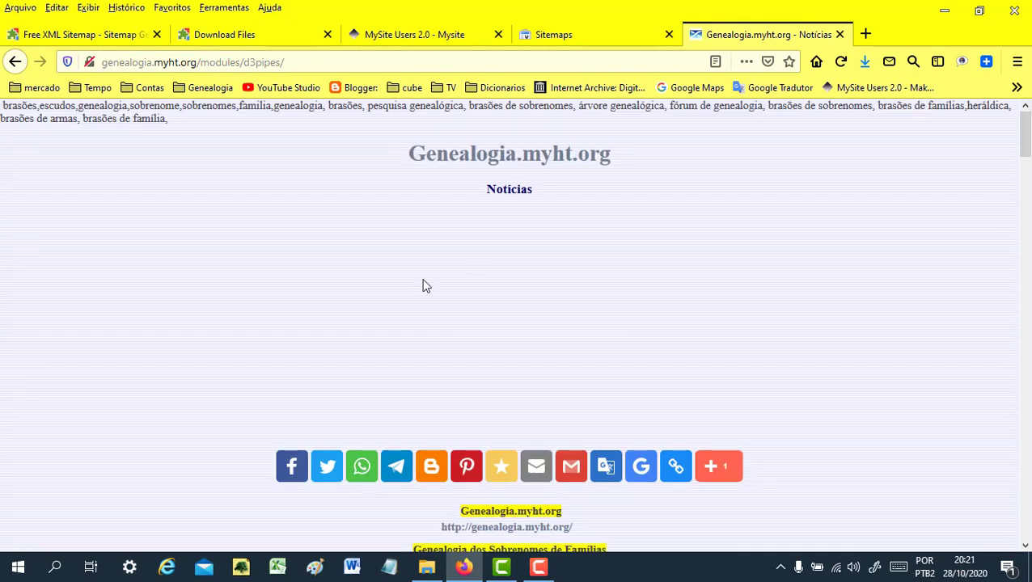
Open the genealogia.myht.org home page and examine it down to the Contador and Mapa do site sections
click(485, 160)
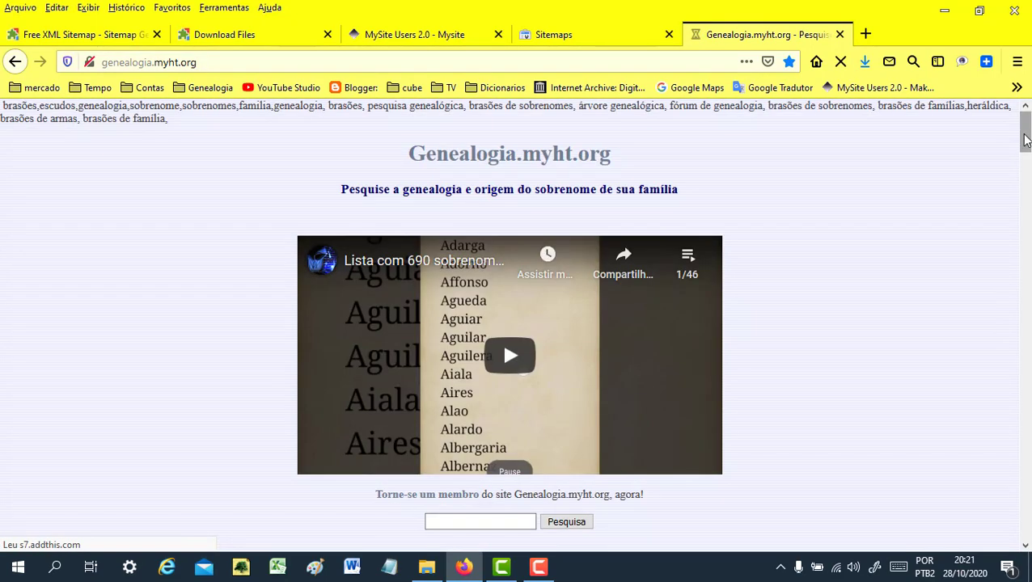
drag(1025, 139, 1026, 495)
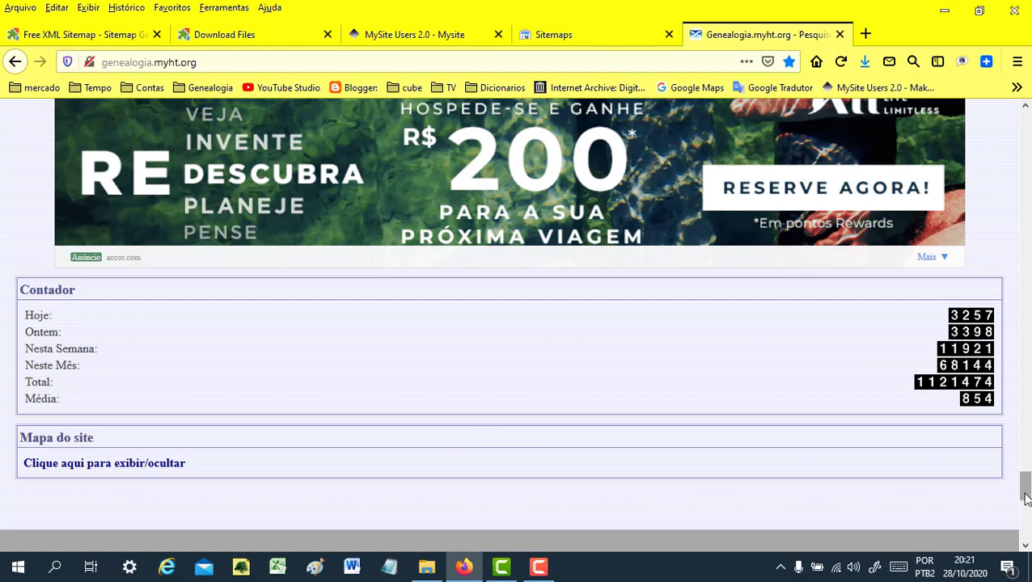
scroll(1027, 502, down, 1)
drag(1026, 500, 1025, 136)
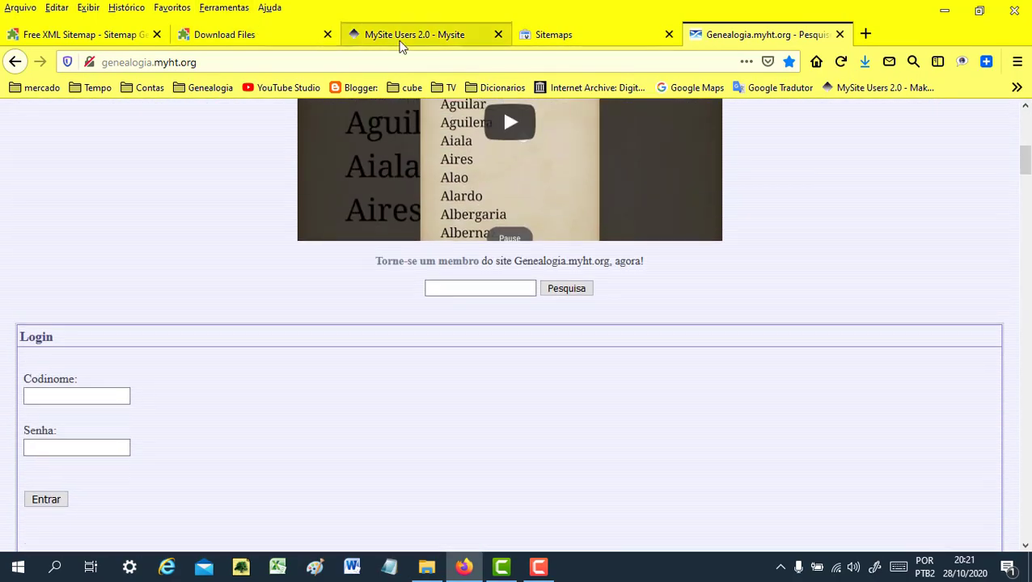
Return to the Search Console Sitemaps page and look through the Genealogia bookmarks folder for Bing Webmaster Tools
click(574, 37)
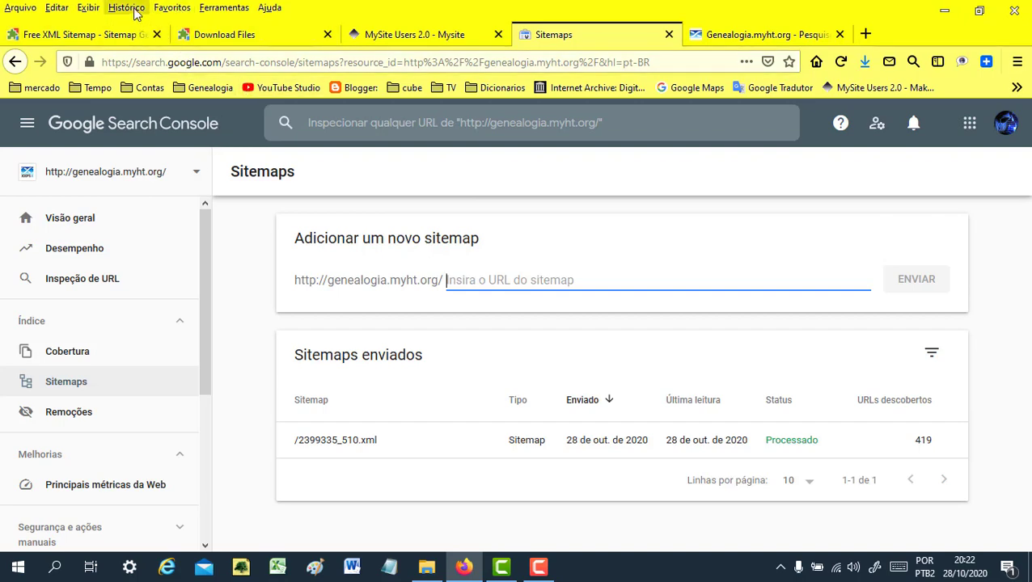
click(207, 87)
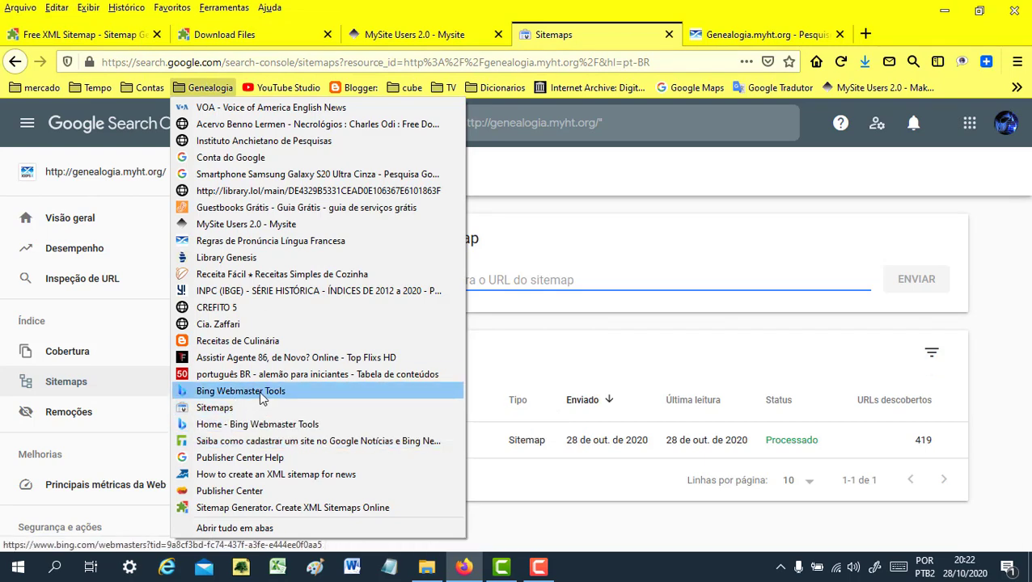
click(624, 186)
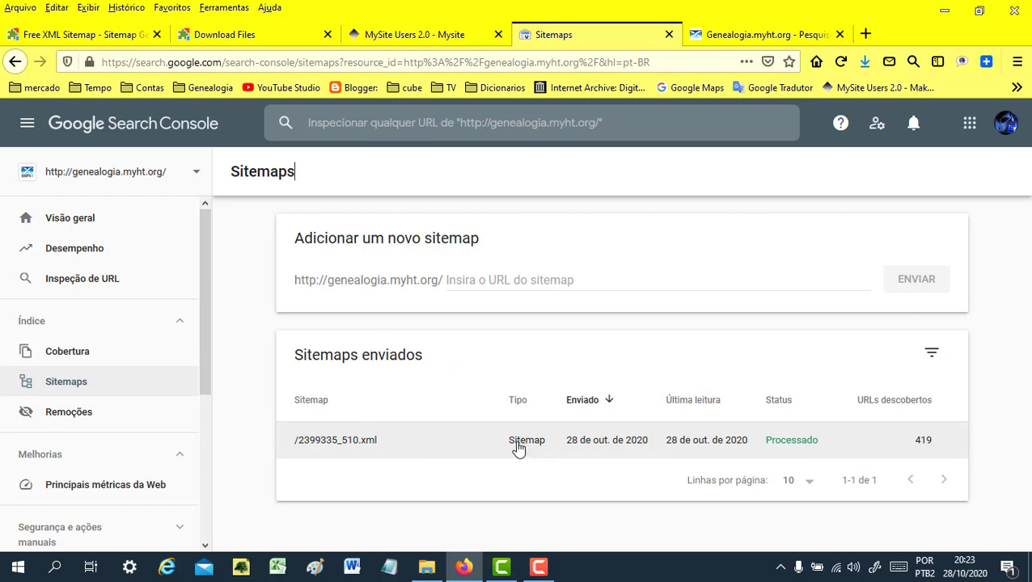
click(210, 87)
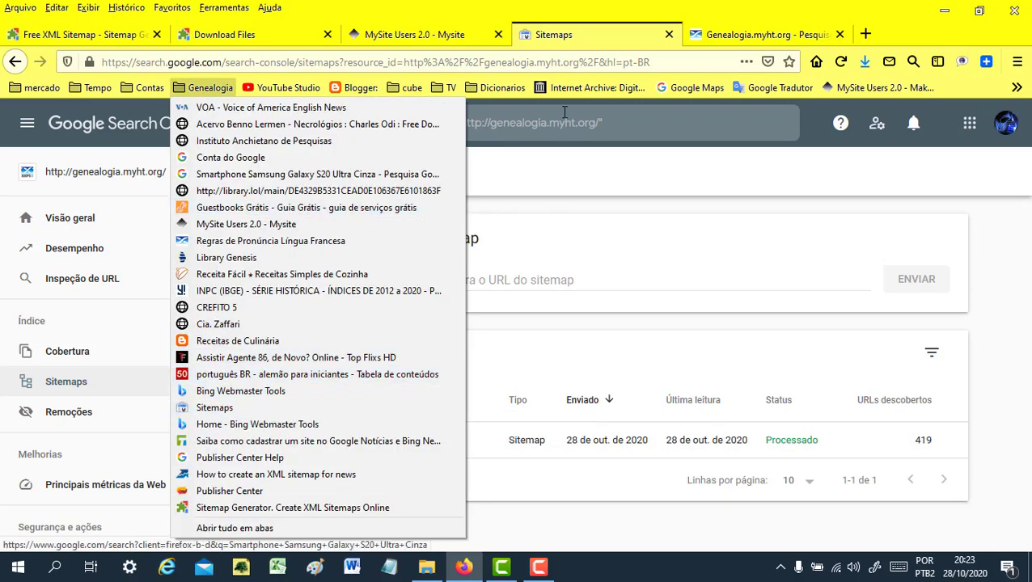
Switch back to the genealogia.myht.org home page and review its heading and main menu links
click(753, 36)
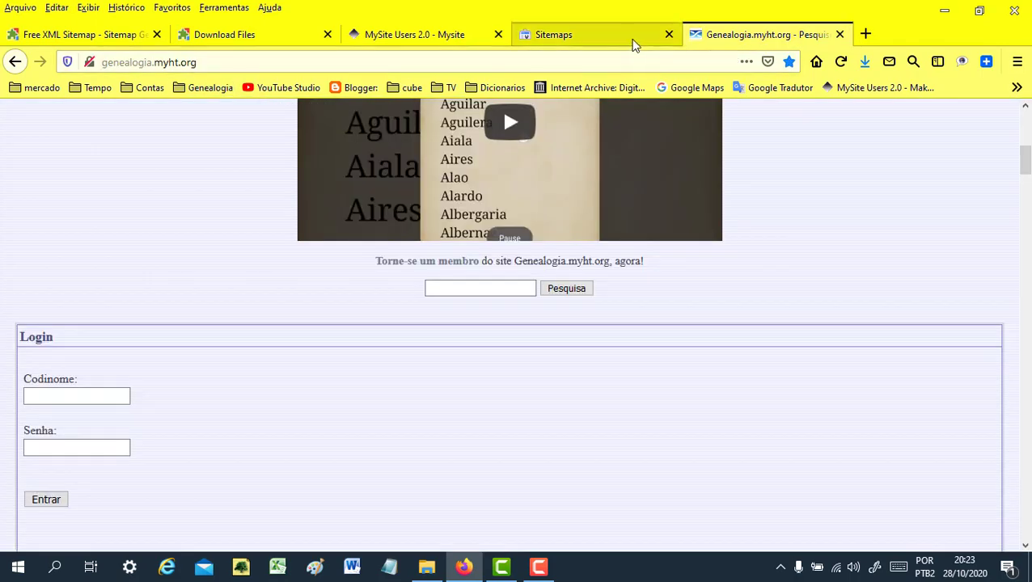
scroll(443, 165, up, 5)
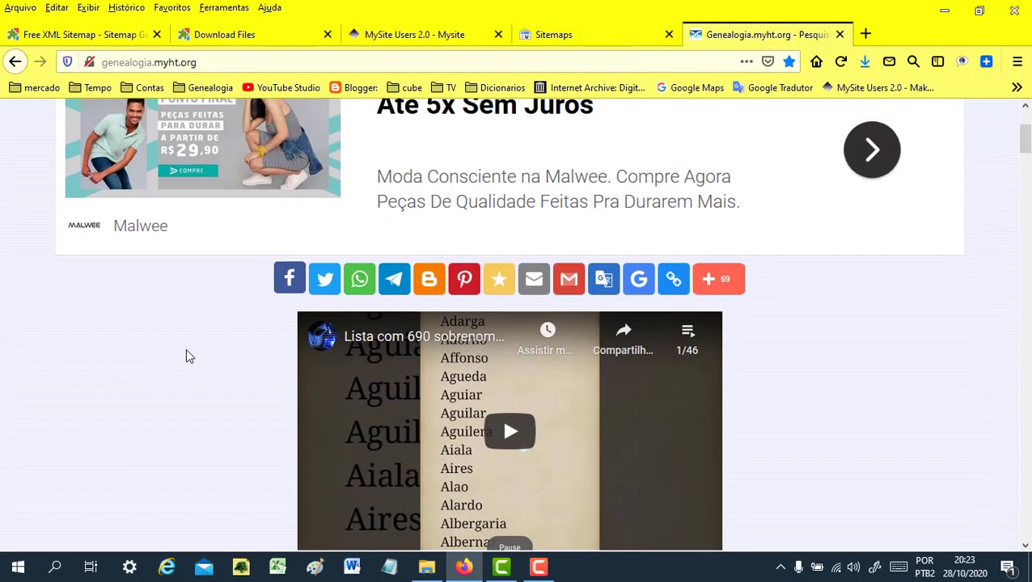
drag(1026, 139, 1027, 122)
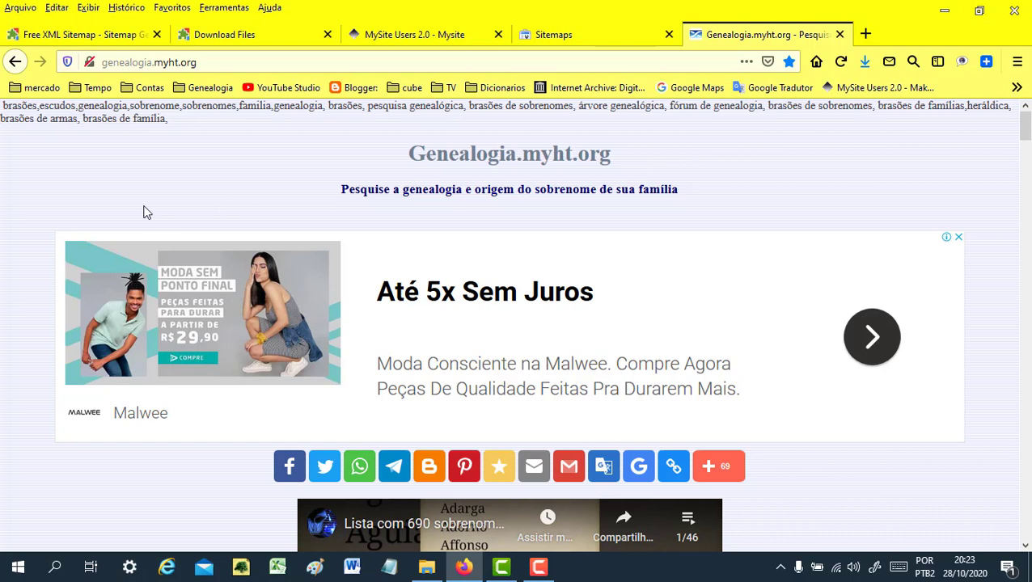
scroll(212, 209, down, 7)
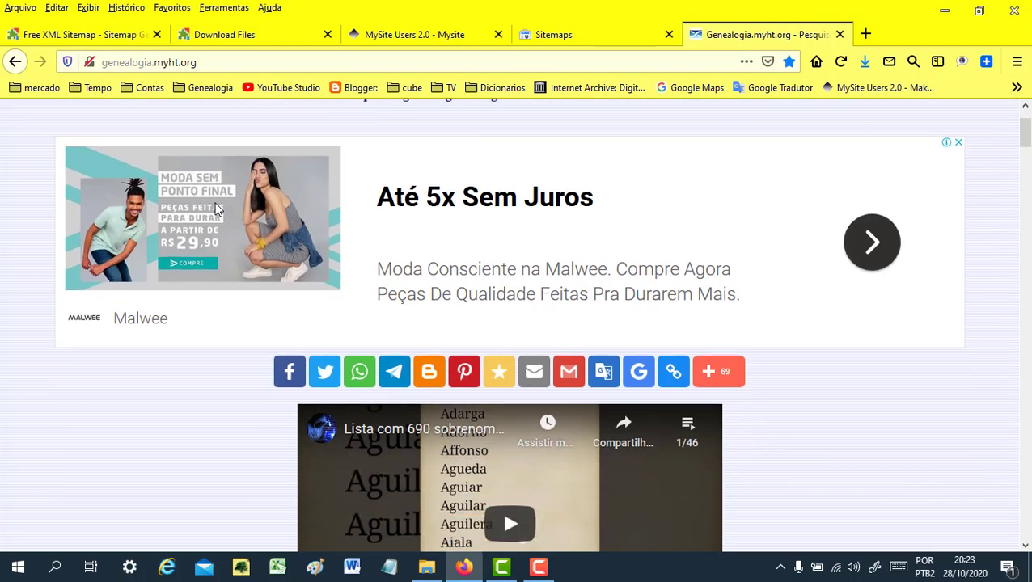
scroll(208, 212, down, 5)
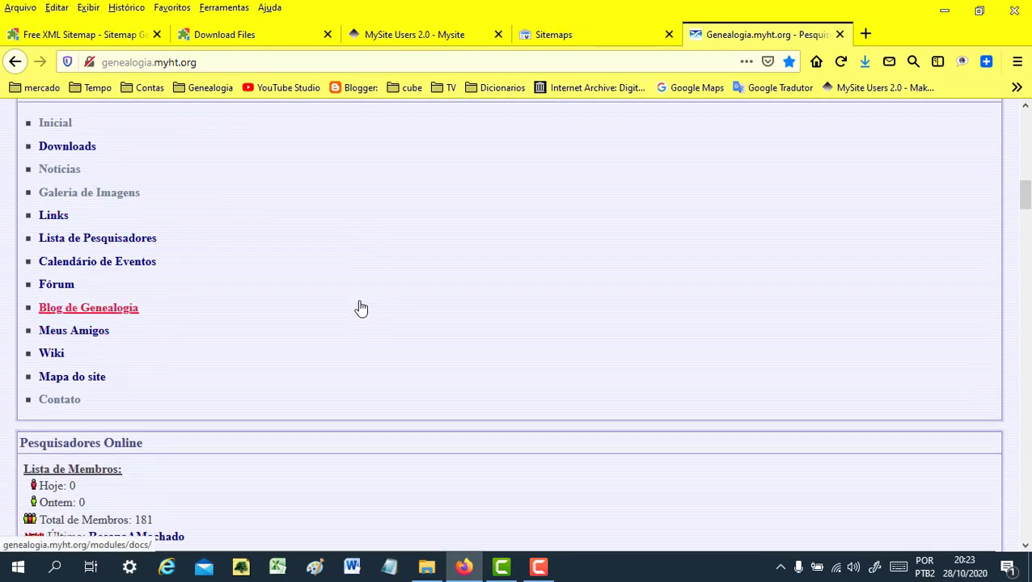
scroll(359, 306, up, 12)
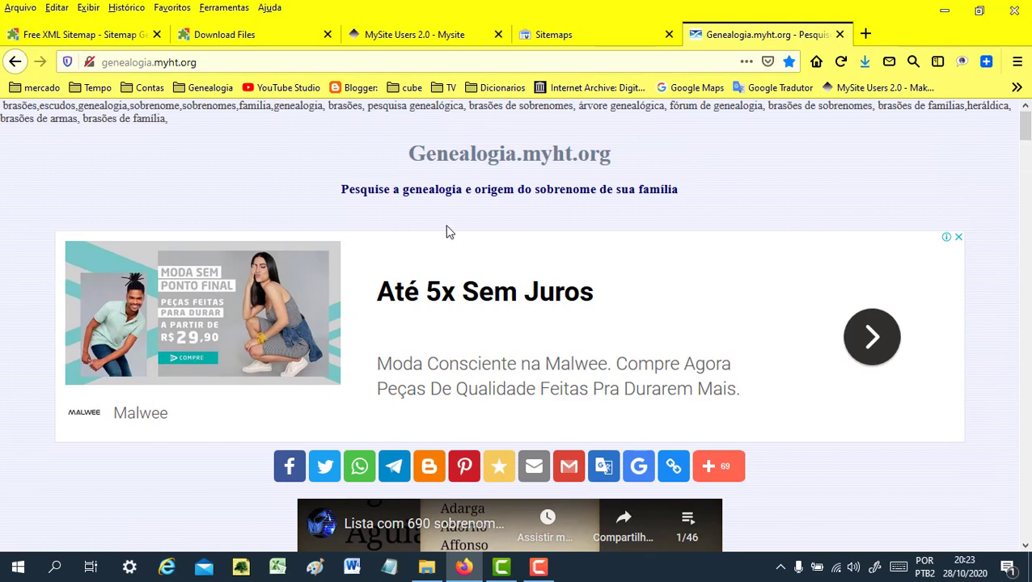